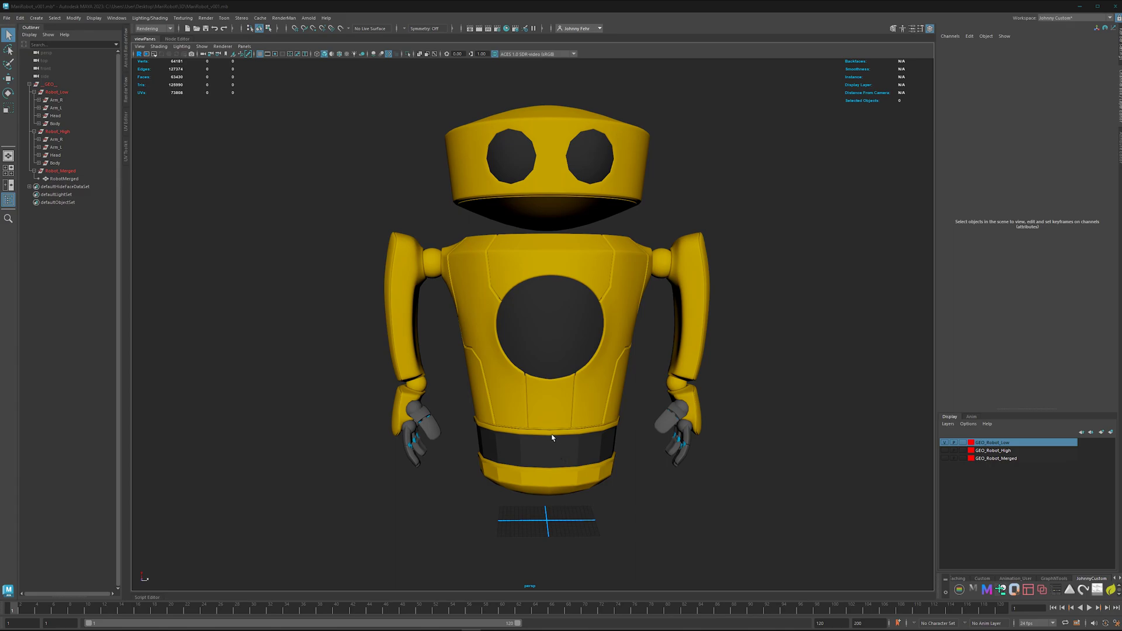
Step: Examine the low-resolution robot from several angles, including the wireframe of the selected Robot_Low group, with the Robot_High and Robot_Merged groups collapsed
mouse_move(550, 431)
left_mouse_down("alt")
mouse_move(558, 461)
mouse_move(563, 425)
left_mouse_up("alt")
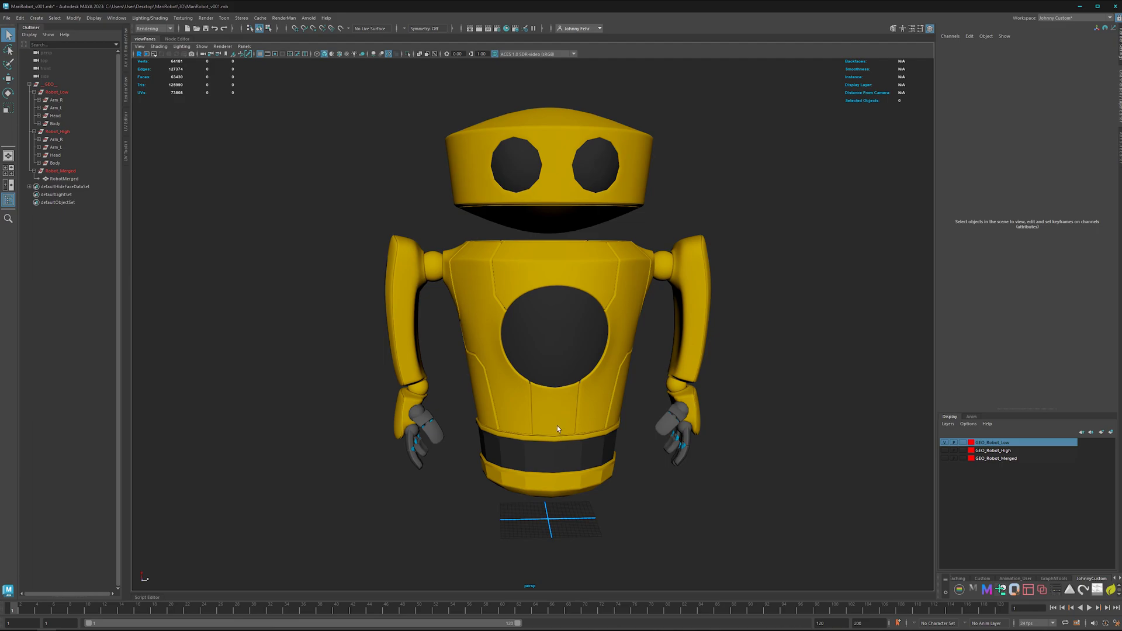
left_click_drag(559, 426, 618, 393, "alt")
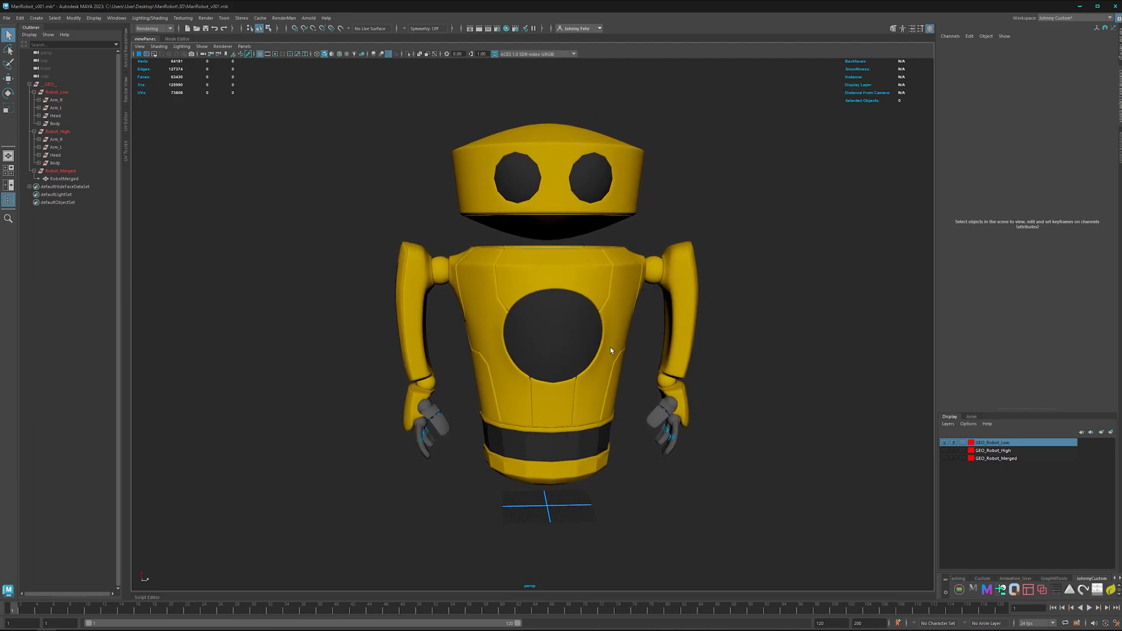
left_click_drag(532, 406, 554, 410, "alt")
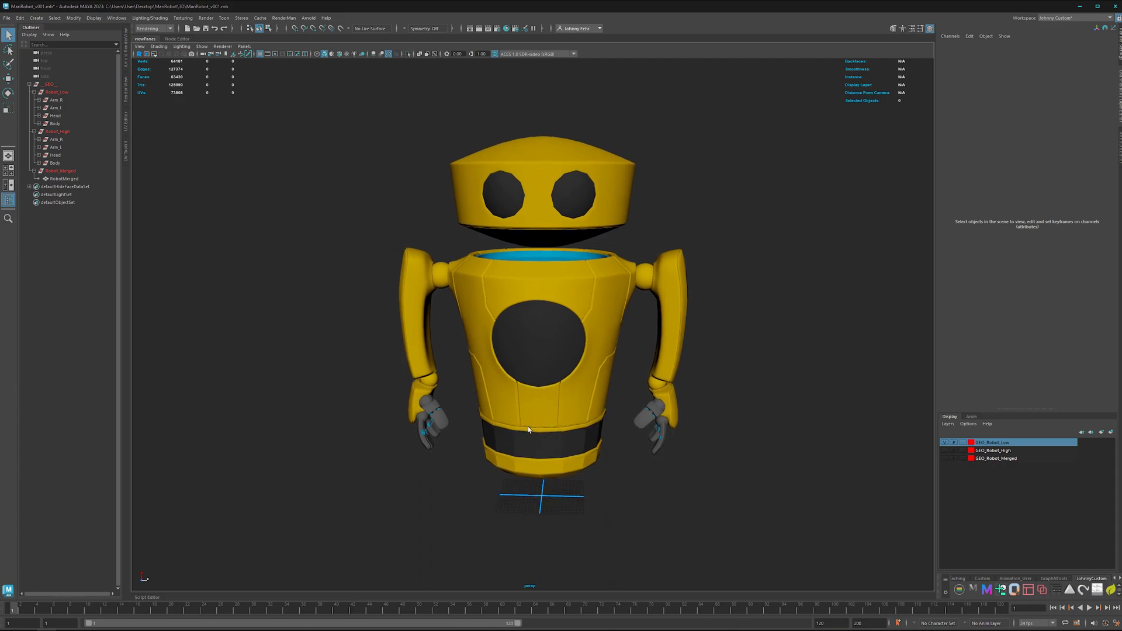
mouse_move(545, 428)
left_mouse_down("alt")
mouse_move(571, 408)
mouse_move(567, 427)
mouse_move(540, 417)
left_mouse_up("alt")
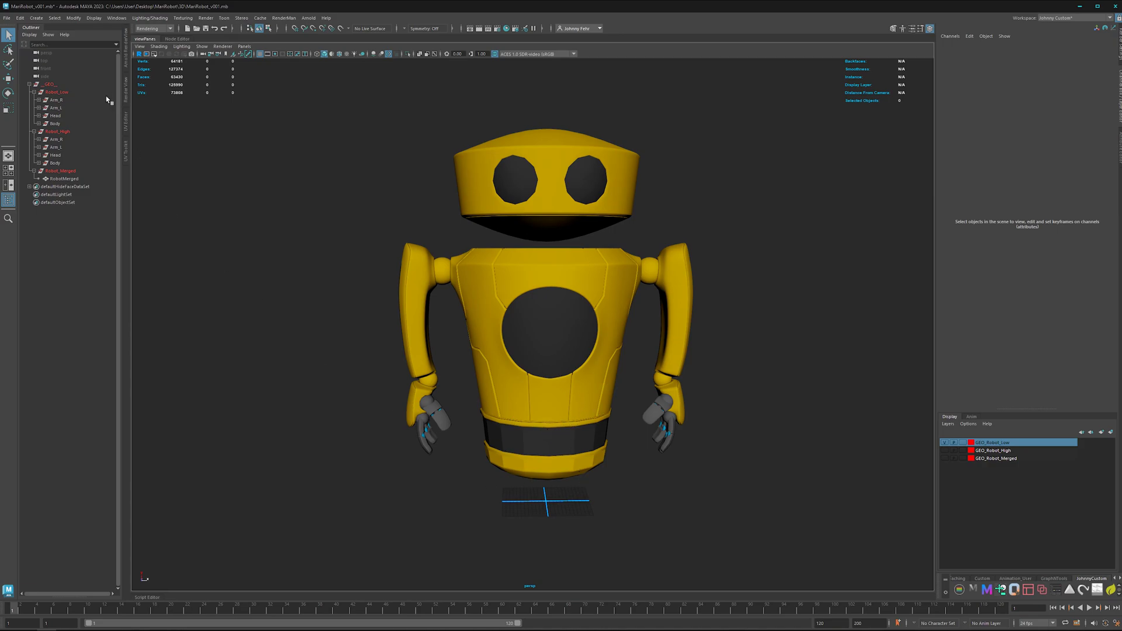
left_click(33, 131)
left_click(34, 139)
left_click(58, 92)
left_click_drag(529, 447, 585, 433, "alt")
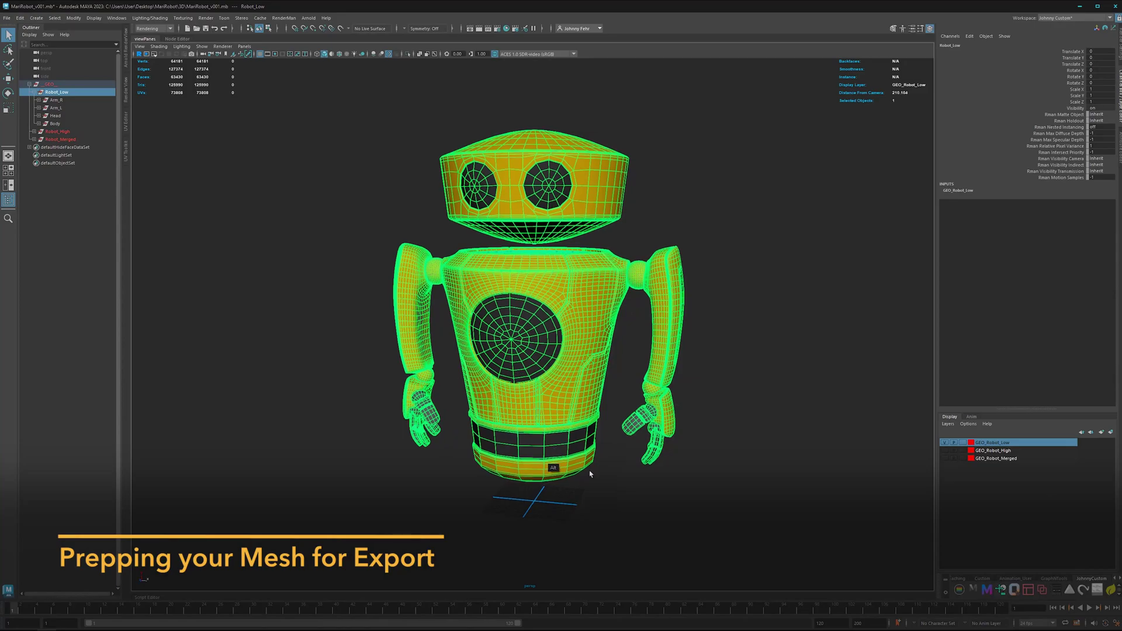
left_click(619, 404)
left_click_drag(562, 367, 541, 416, "alt")
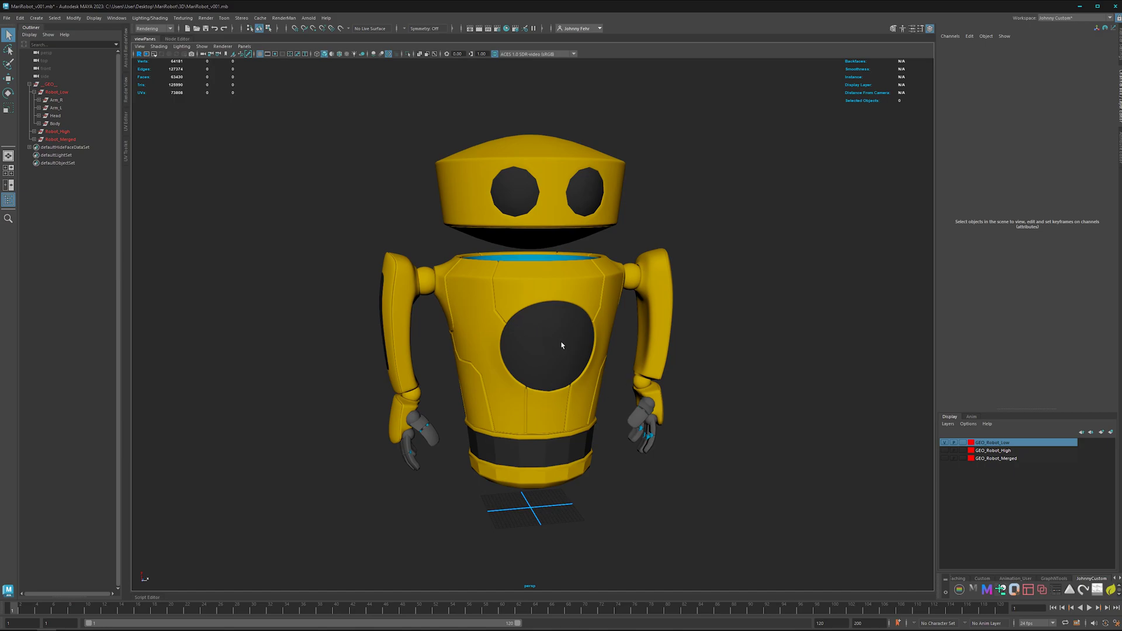
Step: Select the Robot_High group, hide the GEO_Robot_Low layer, show GEO_Robot_High and examine the high-resolution wireframe from several angles
left_click(34, 92)
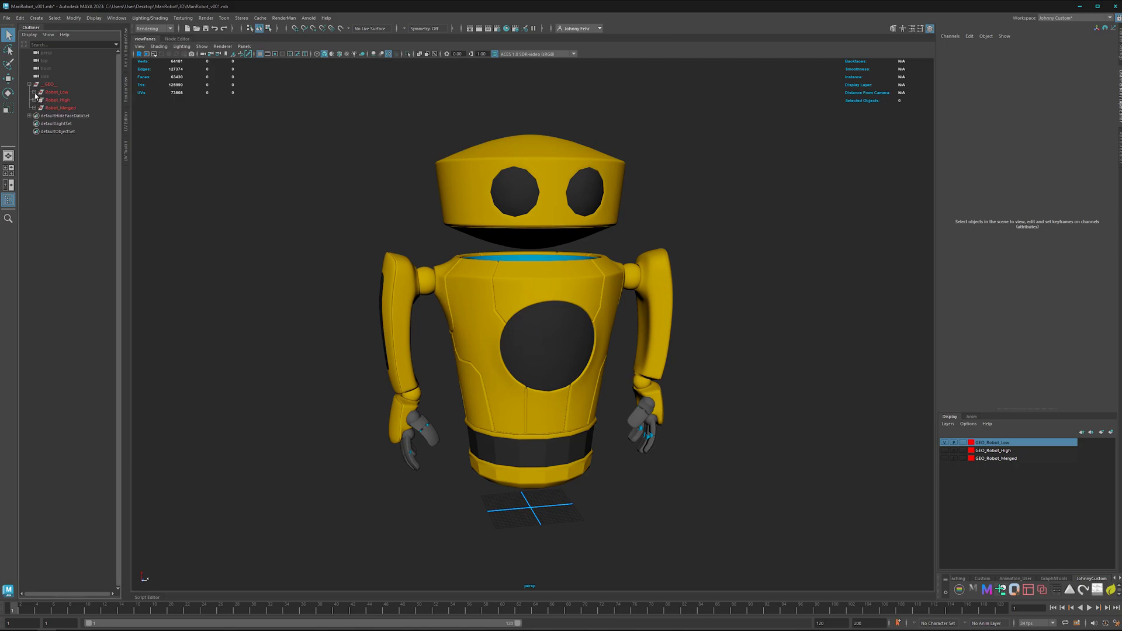
left_click(34, 100)
left_click(57, 100)
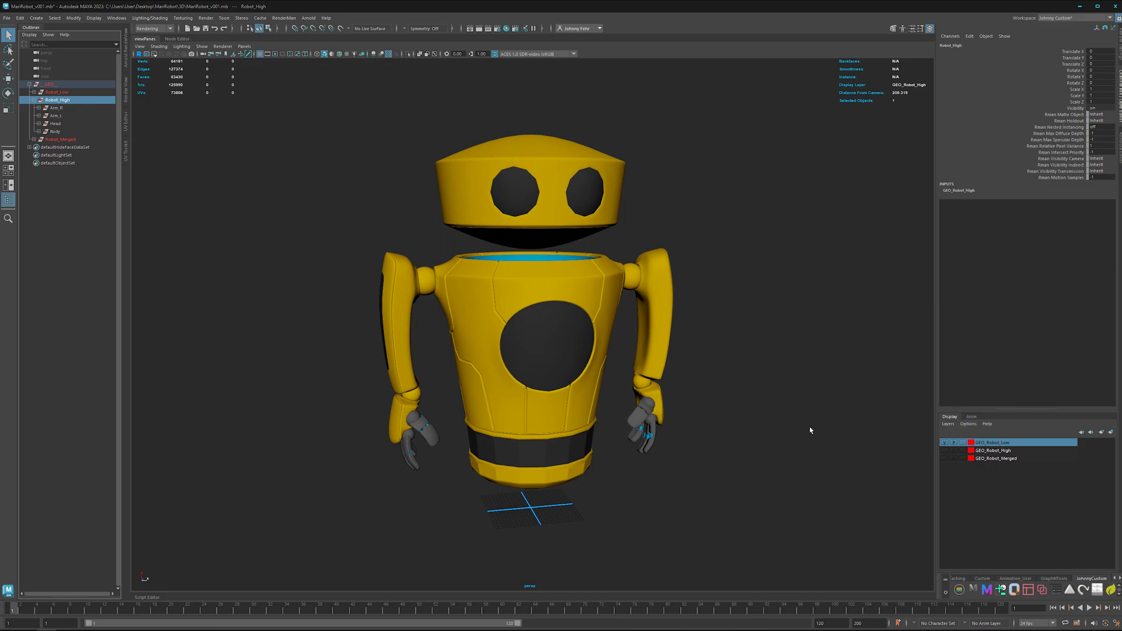
left_click(945, 444)
left_click(945, 451)
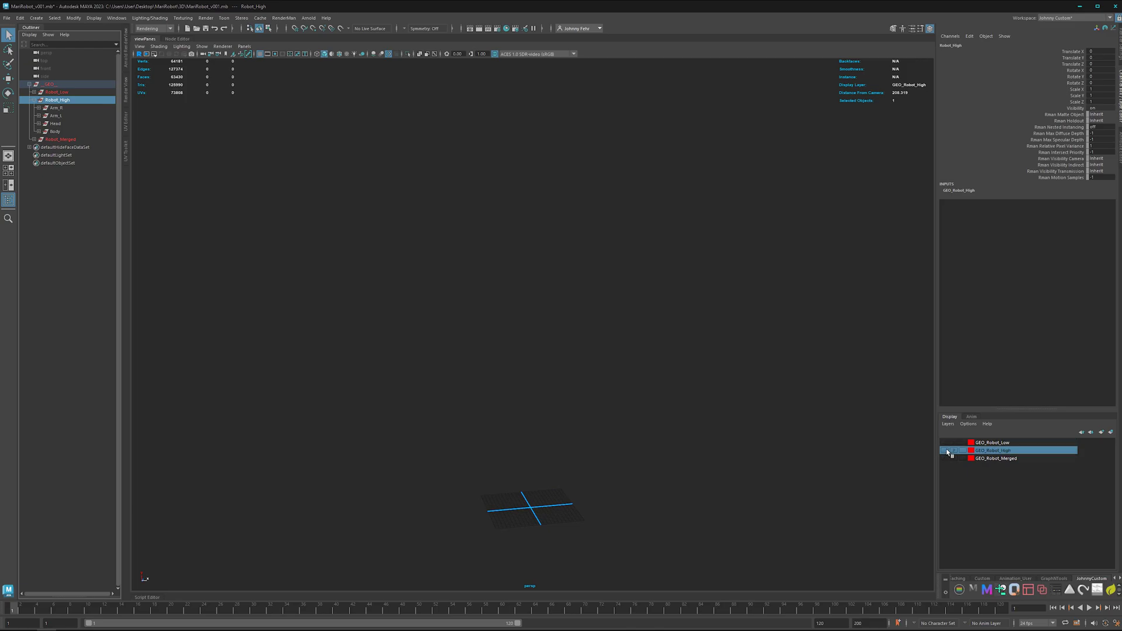
left_click_drag(536, 389, 604, 396, "alt")
scroll(585, 390, "up", 2)
middle_click_drag(564, 351, 546, 388, "alt")
mouse_move(546, 388)
left_mouse_down("alt")
mouse_move(438, 414)
mouse_move(545, 386)
left_mouse_up("alt")
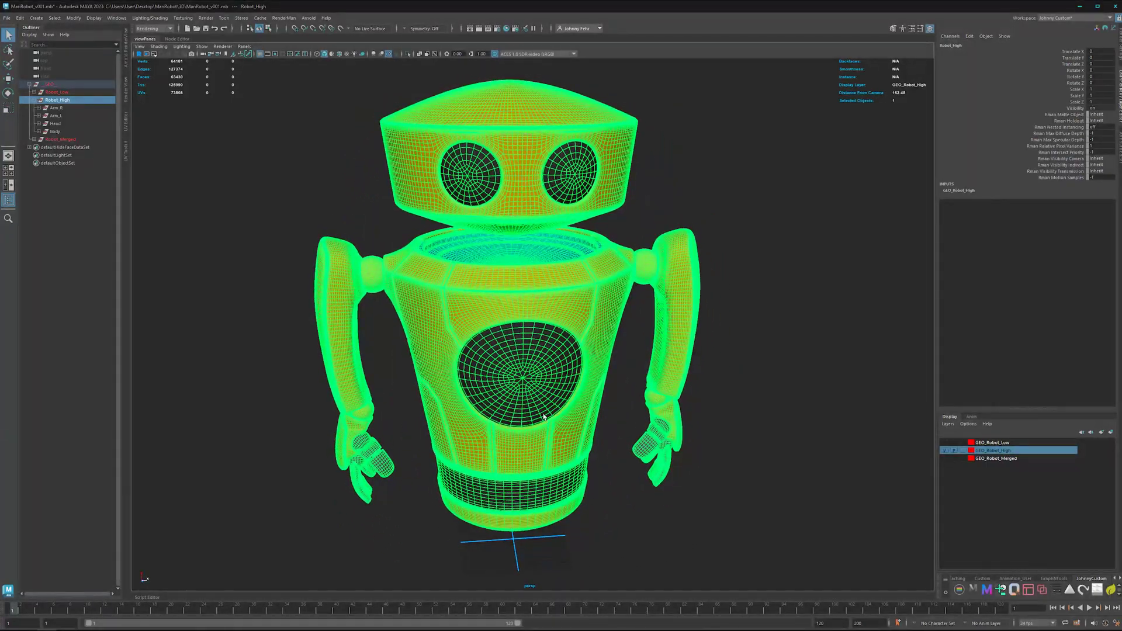
left_click_drag(536, 431, 552, 380, "alt")
left_click_drag(600, 417, 588, 389, "alt")
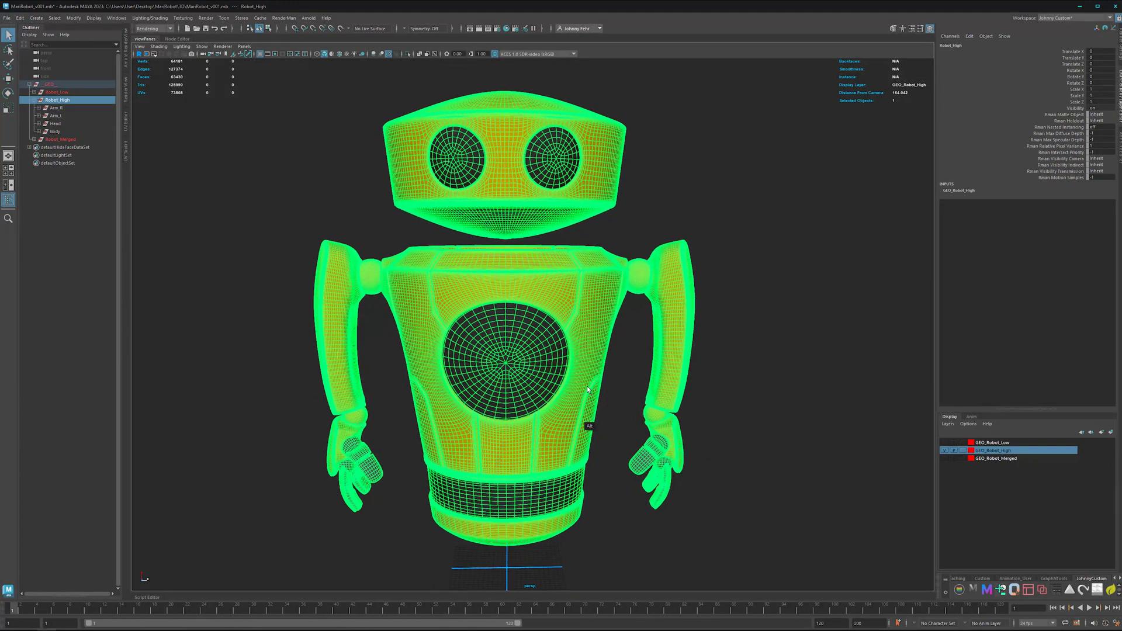
Step: Hide the GEO_Robot_High layer, show GEO_Robot_Merged, and select the RobotMerged mesh to examine it from several angles
left_click(34, 100)
left_click(34, 107)
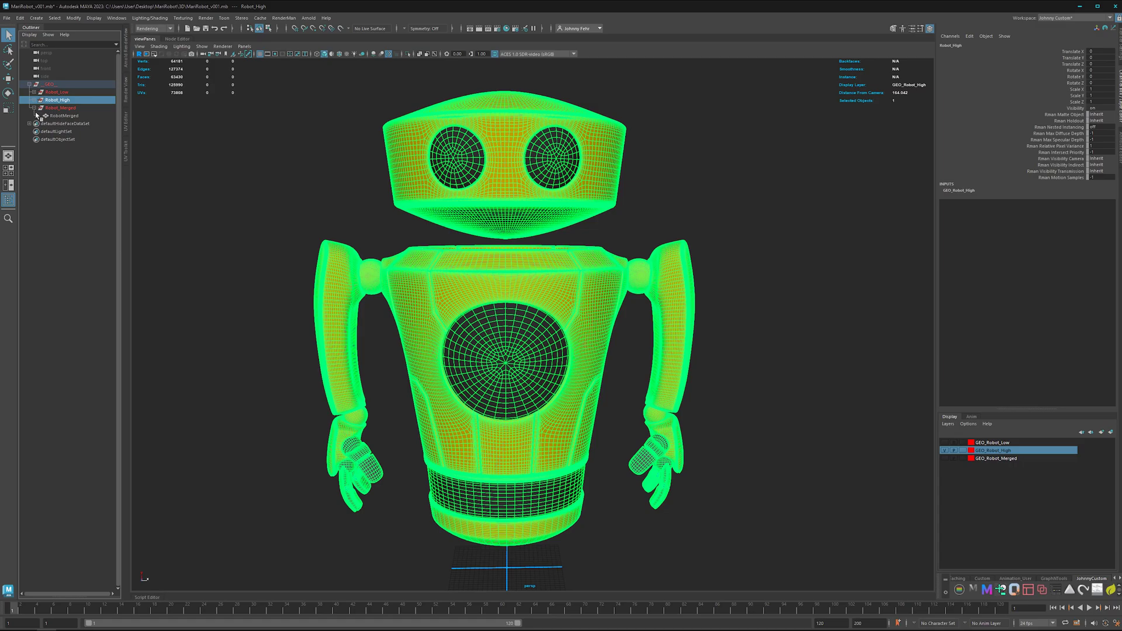
left_click(945, 451)
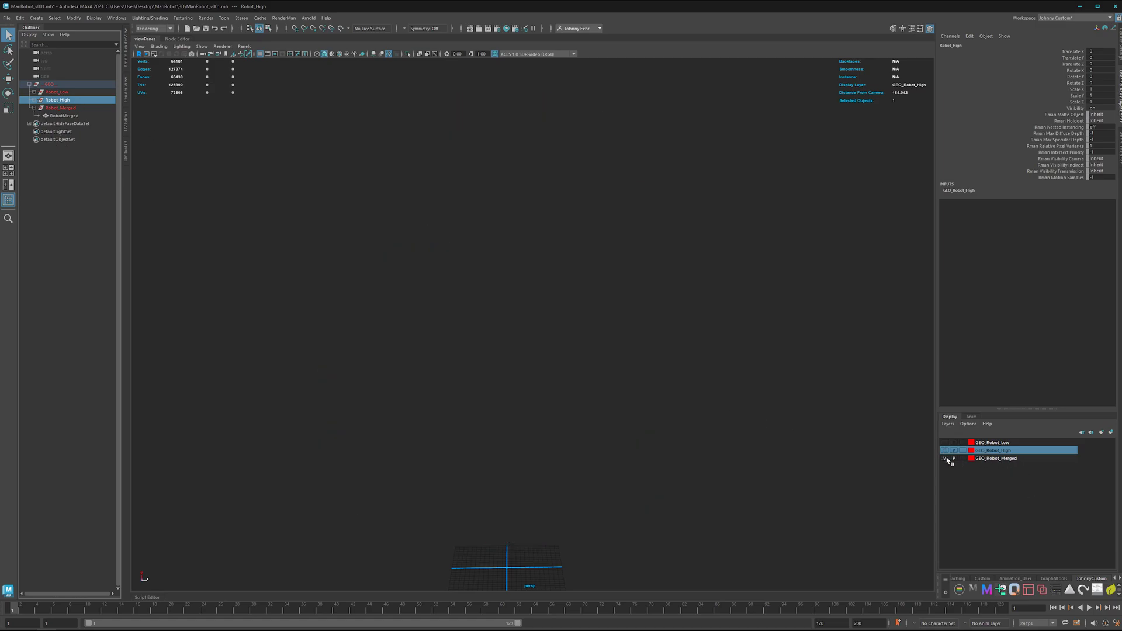
left_click(945, 459)
left_click_drag(500, 425, 512, 418, "alt")
left_click(497, 448)
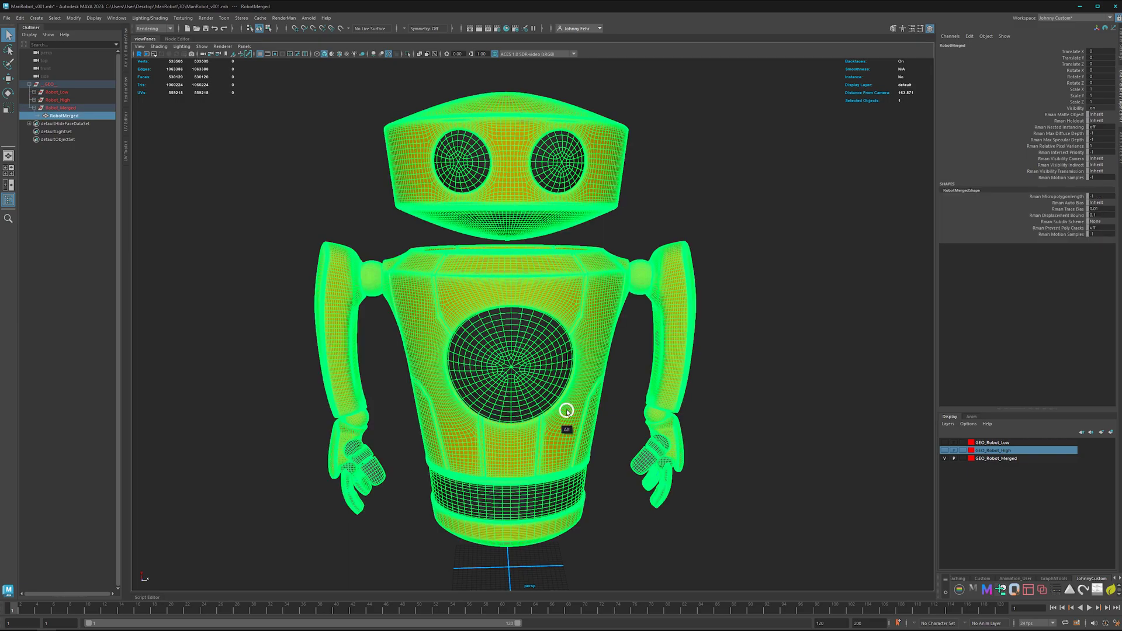
scroll(565, 409, "down", 2)
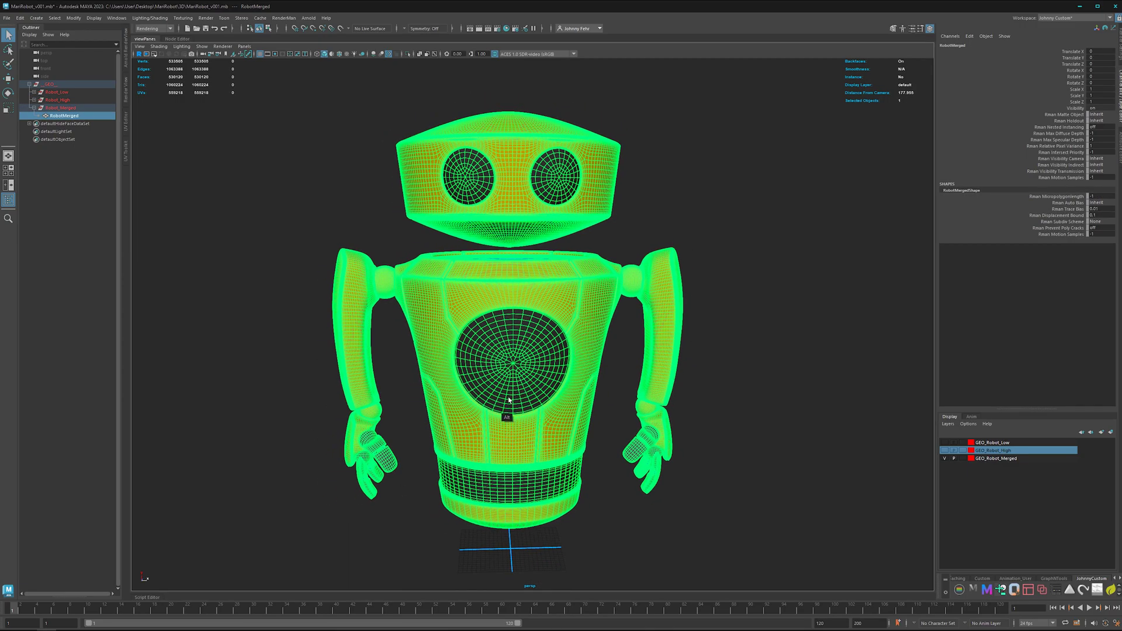
left_click_drag(506, 402, 553, 404, "alt")
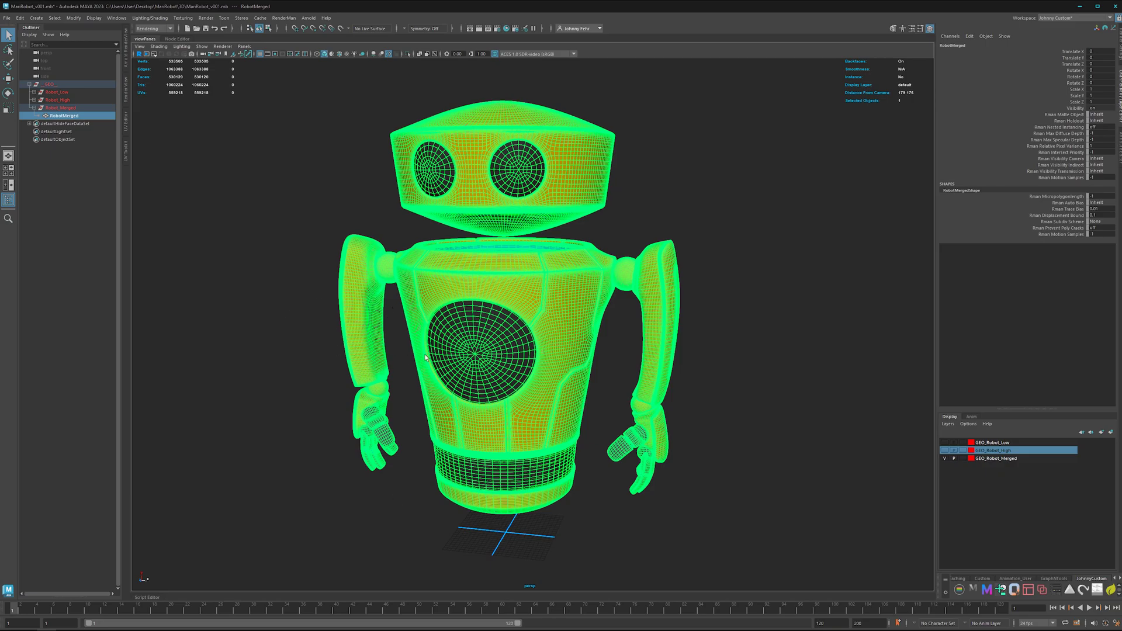
left_click_drag(540, 409, 558, 426, "alt")
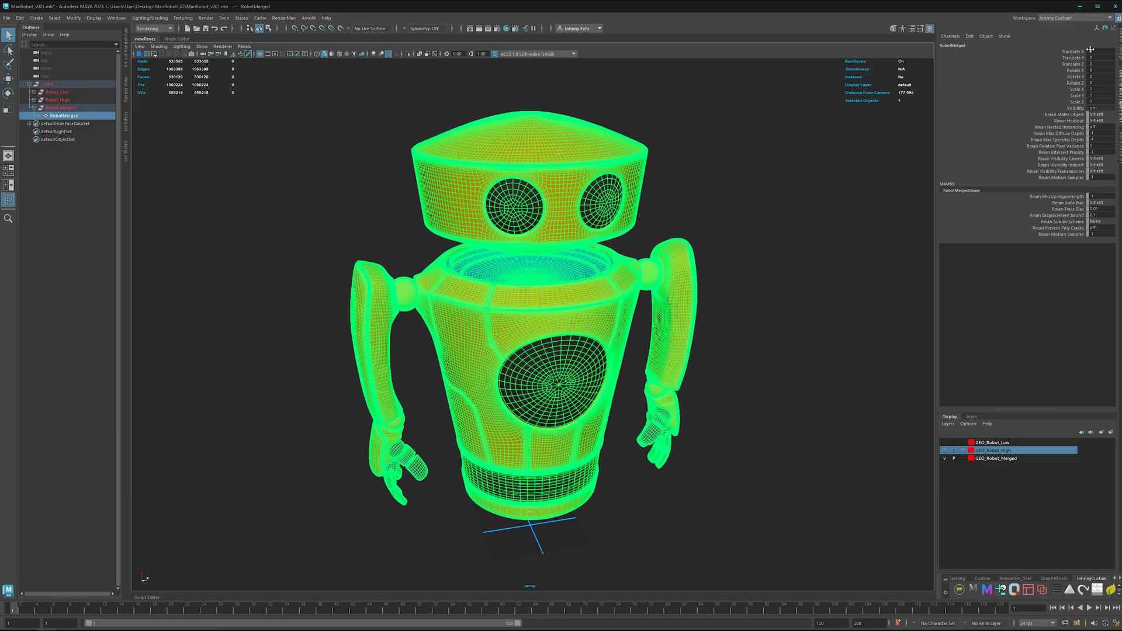
Step: Switch to Mari and close the docked Channels, Shaders, Objects, Image Manager, Layers, Shelf, Painting and Tool Properties palettes
left_click(1079, 7)
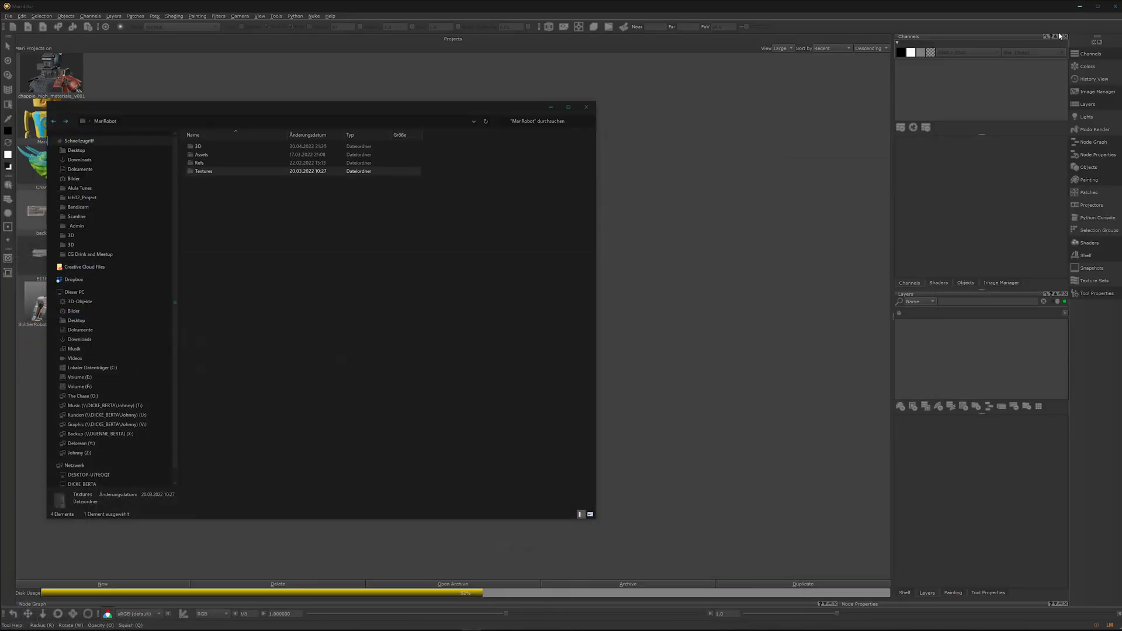
left_click(719, 328)
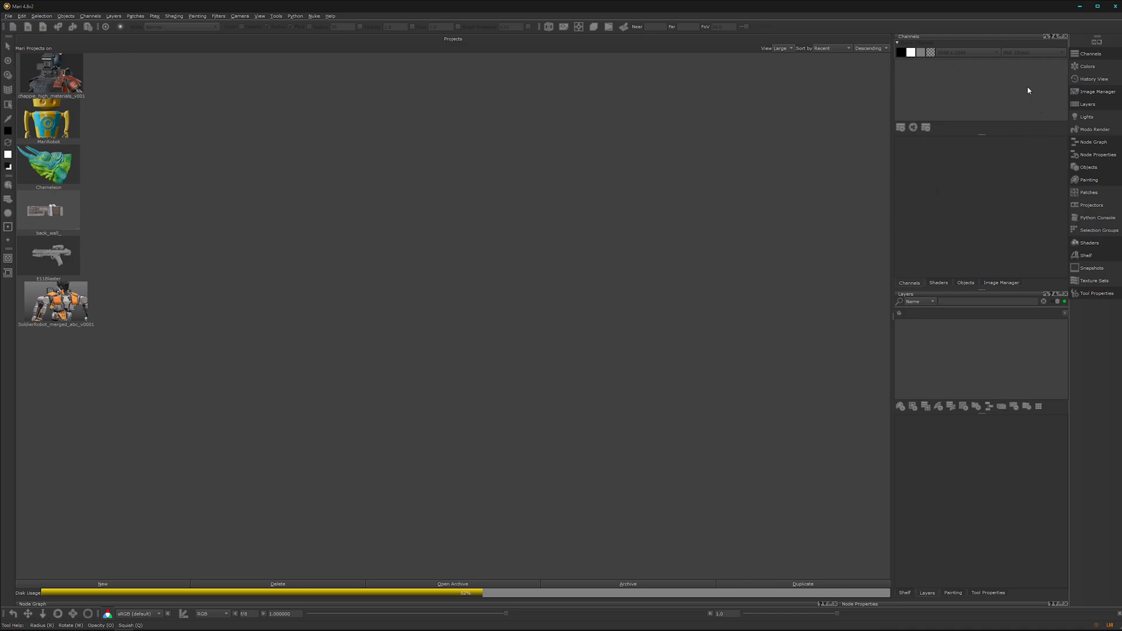
left_click(1066, 36)
left_click(1066, 36)
left_click(1066, 36)
left_click(1066, 36)
left_click(1066, 36)
left_click(1066, 36)
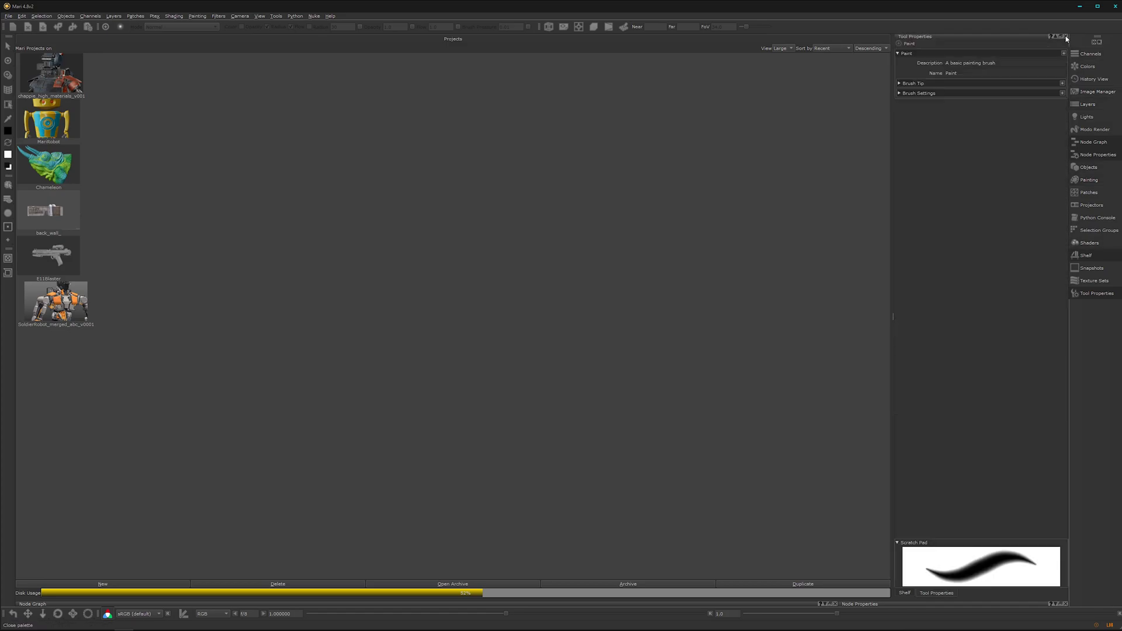
left_click(1066, 37)
left_click(1065, 37)
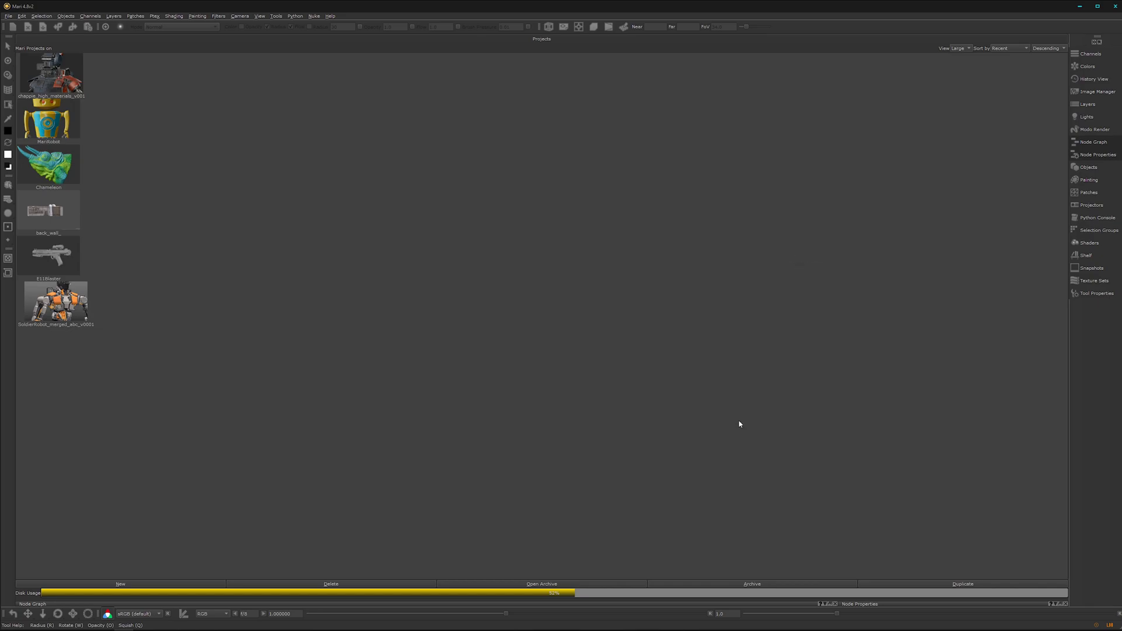
left_click(1088, 205)
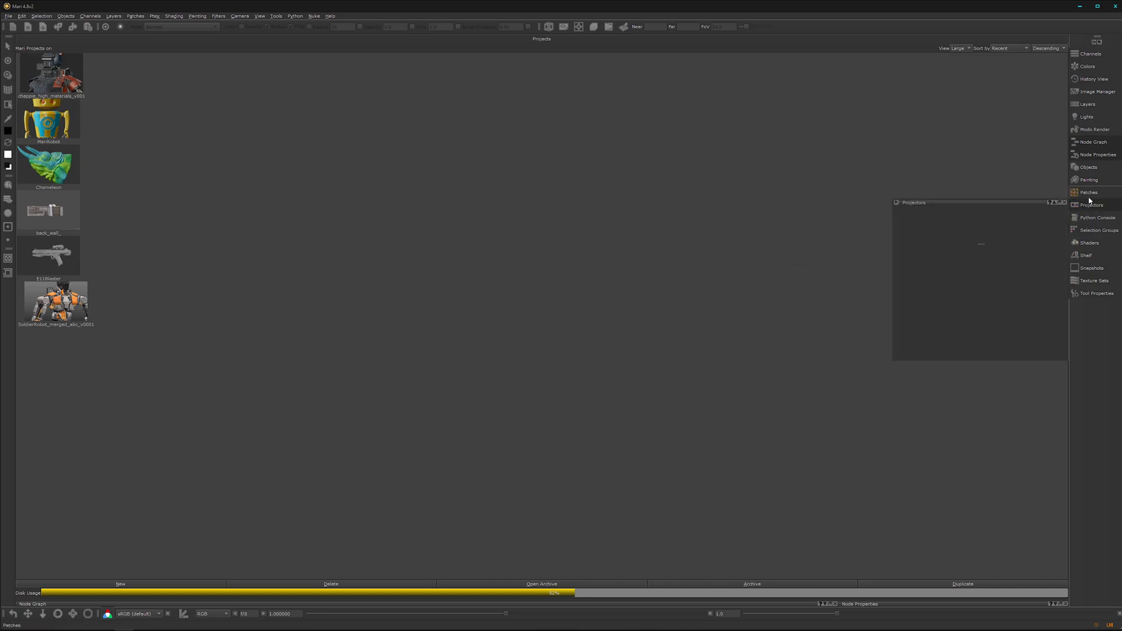
mouse_move(1096, 86)
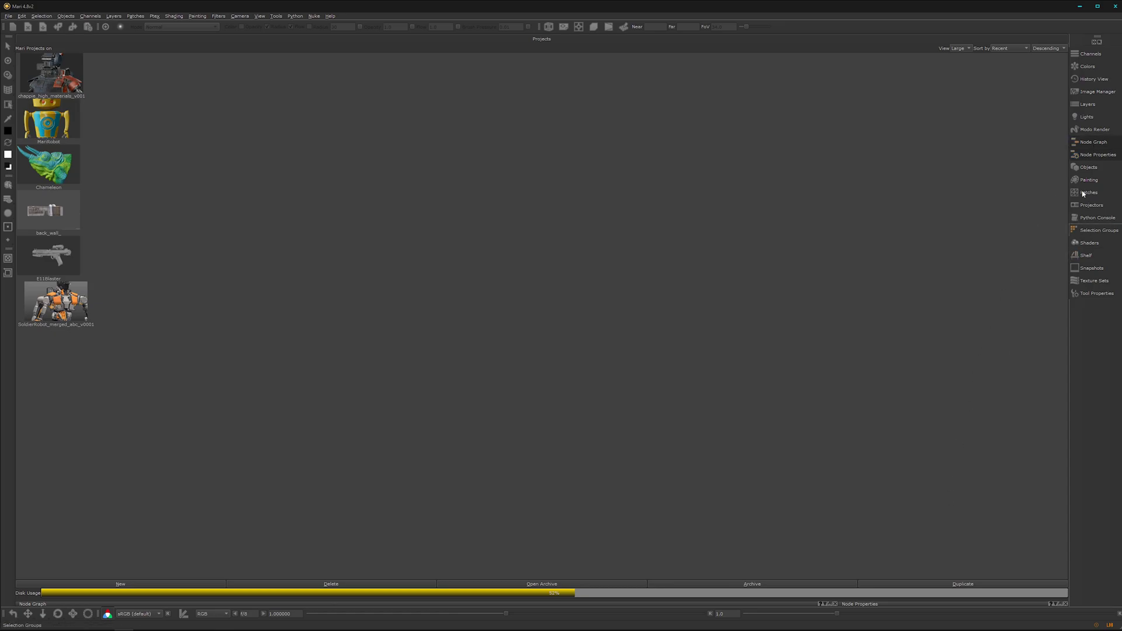
Step: Dock Node Properties above the Node Graph in a side column, then widen the column and give both palettes about equal height
left_click(1094, 144)
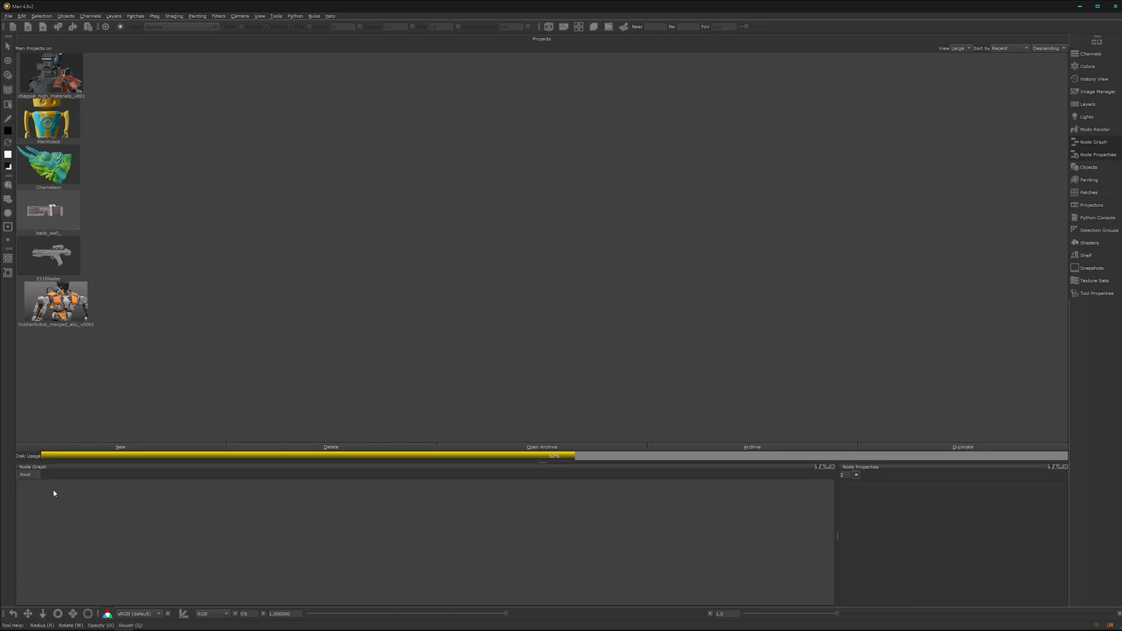
left_click_drag(51, 467, 1054, 429)
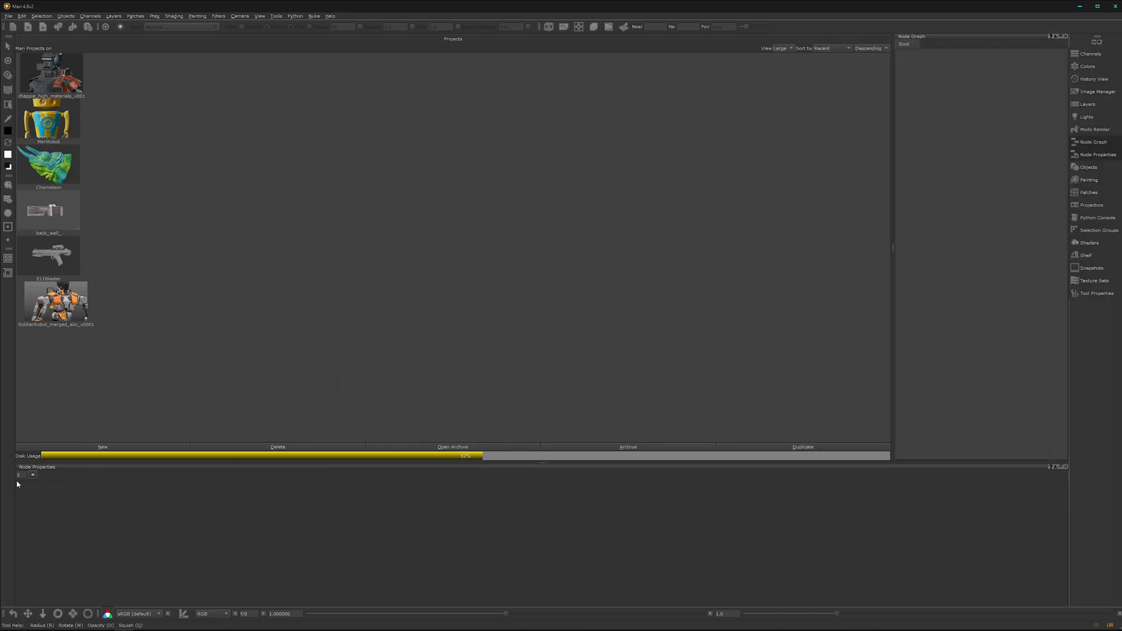
left_click_drag(45, 468, 947, 65)
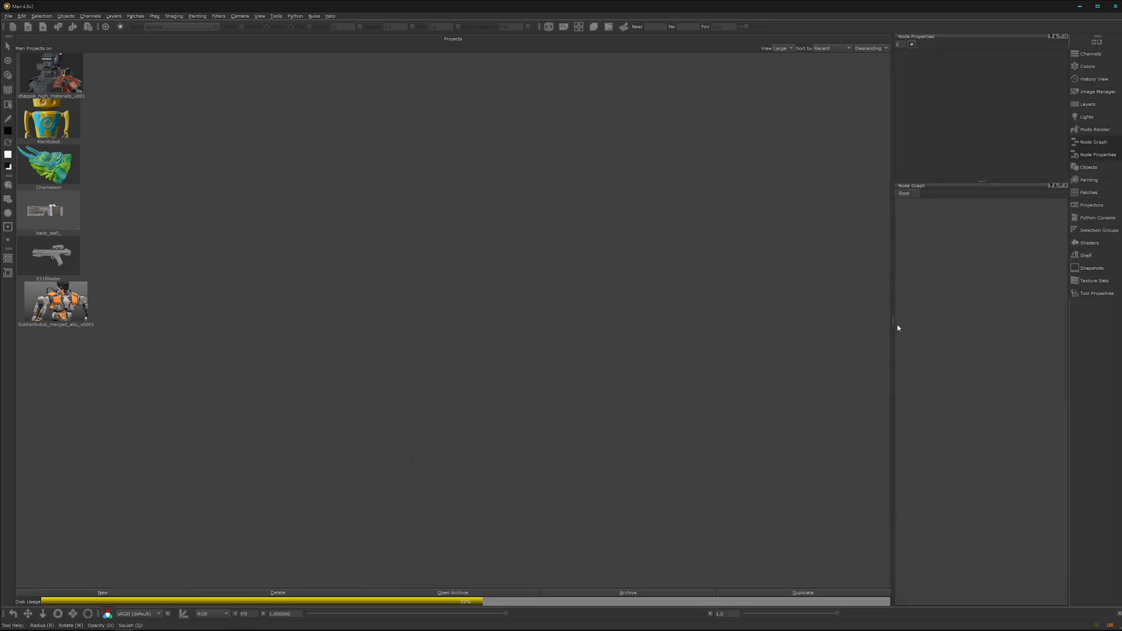
left_click_drag(892, 320, 675, 346)
left_click_drag(871, 183, 881, 313)
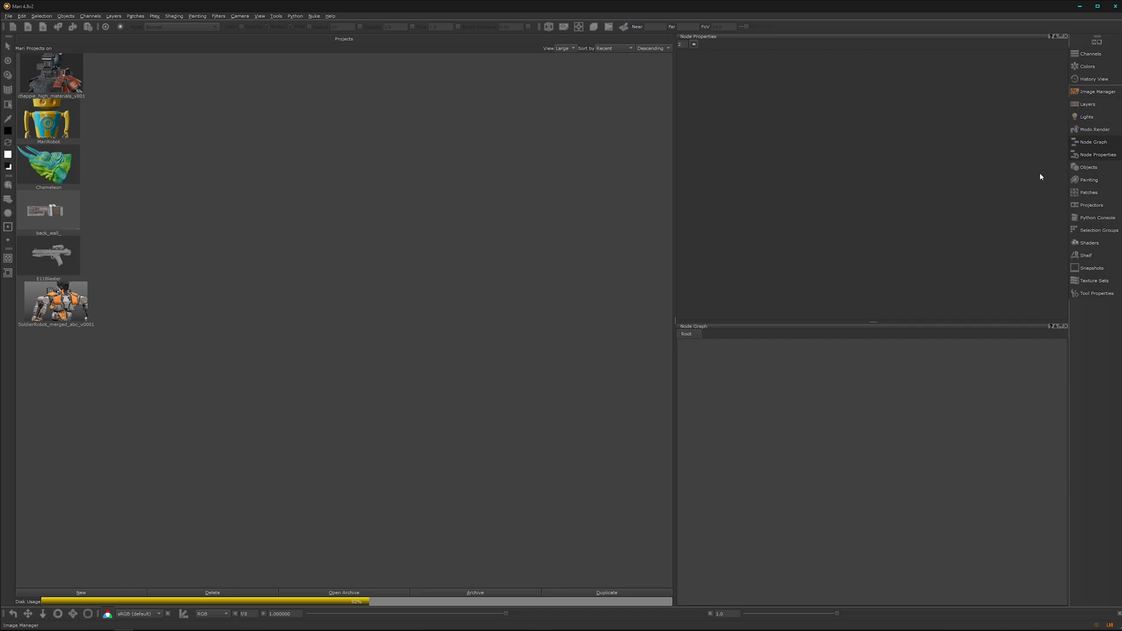
Step: Dock the Image Manager palette together with Node Properties as tabs and leave the Image Manager in front
left_click(1091, 91)
left_click_drag(990, 91, 924, 152)
left_click(736, 315)
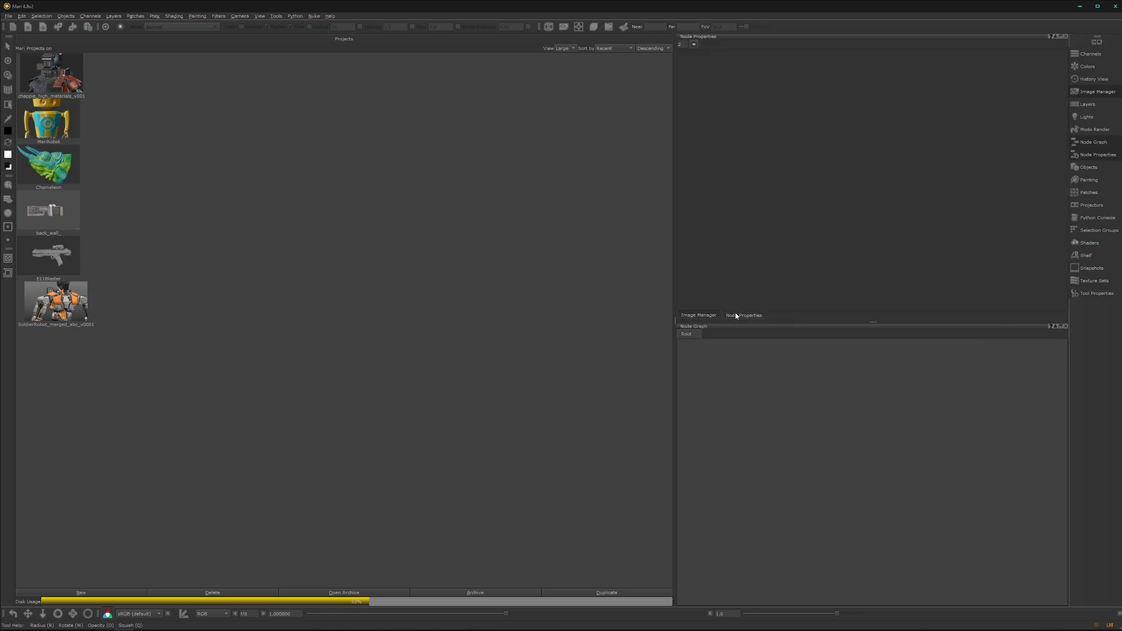
left_click(699, 316)
left_click(742, 316)
left_click(715, 317)
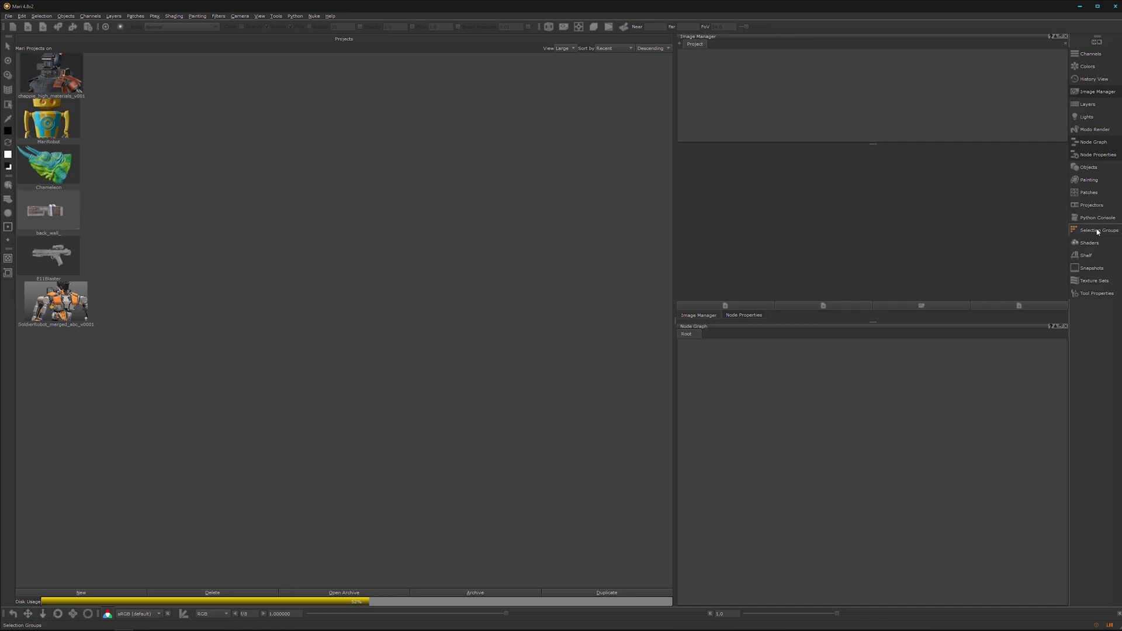
left_click(1089, 230)
Step: Start a new project and load MariRobot_Merged_v001.fbx from the MariRobot Assets folder as its geometry
left_click(92, 595)
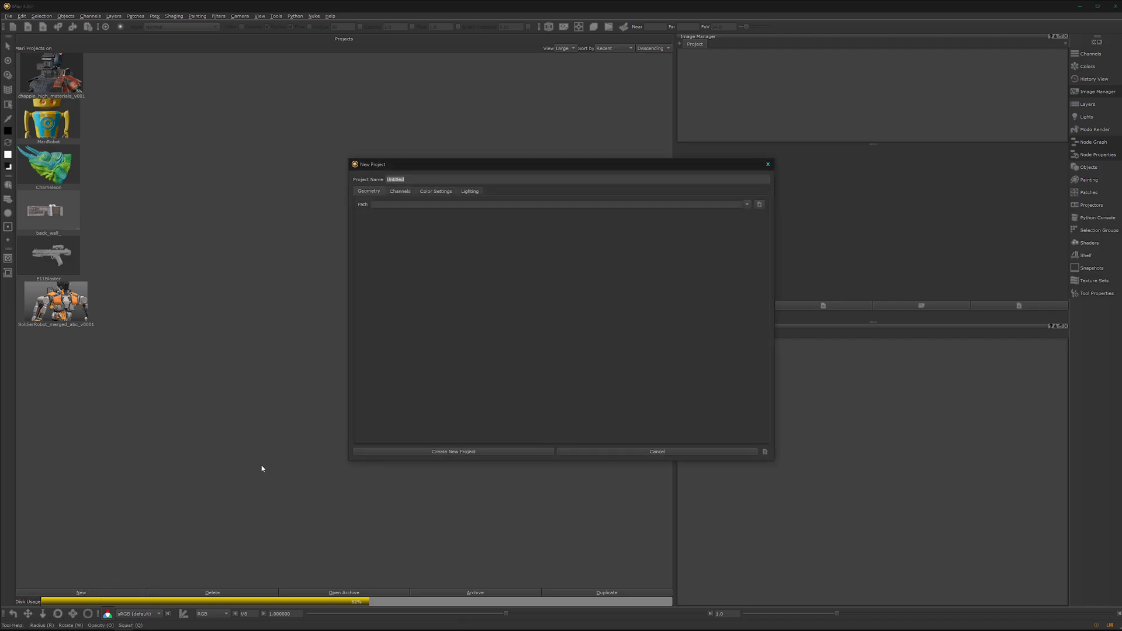
left_click_drag(526, 170, 517, 172)
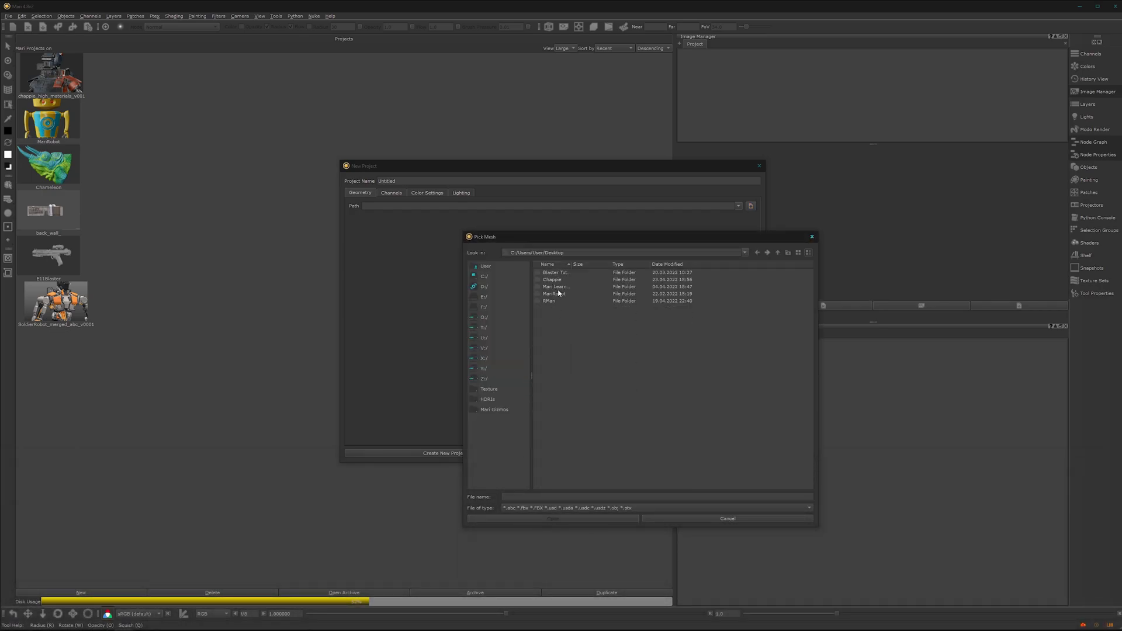
double_click(573, 265)
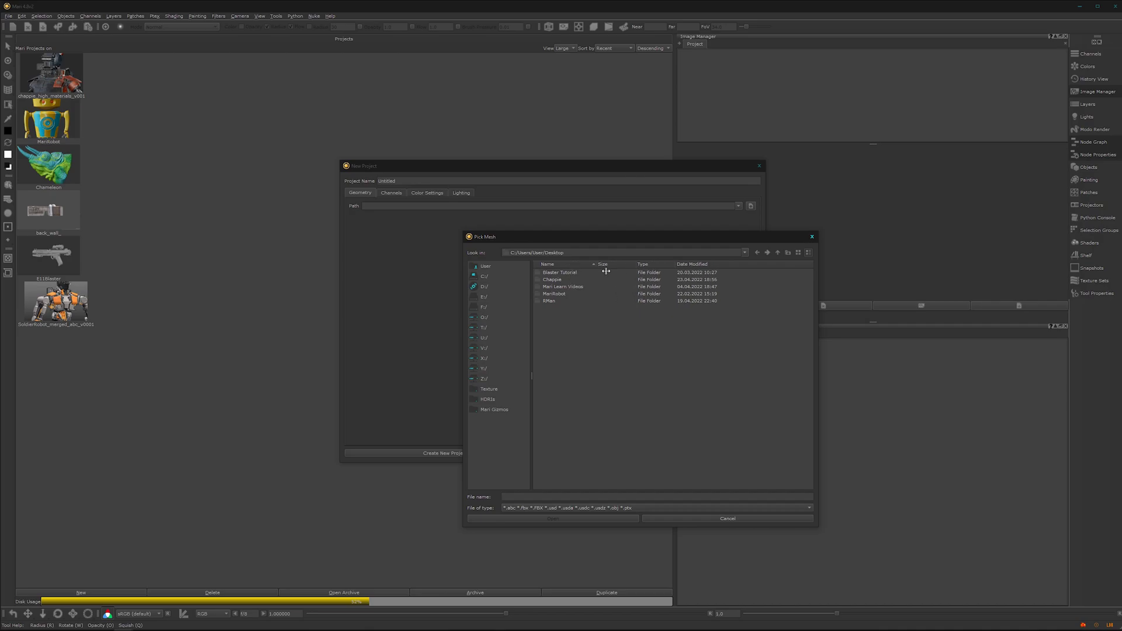
double_click(559, 295)
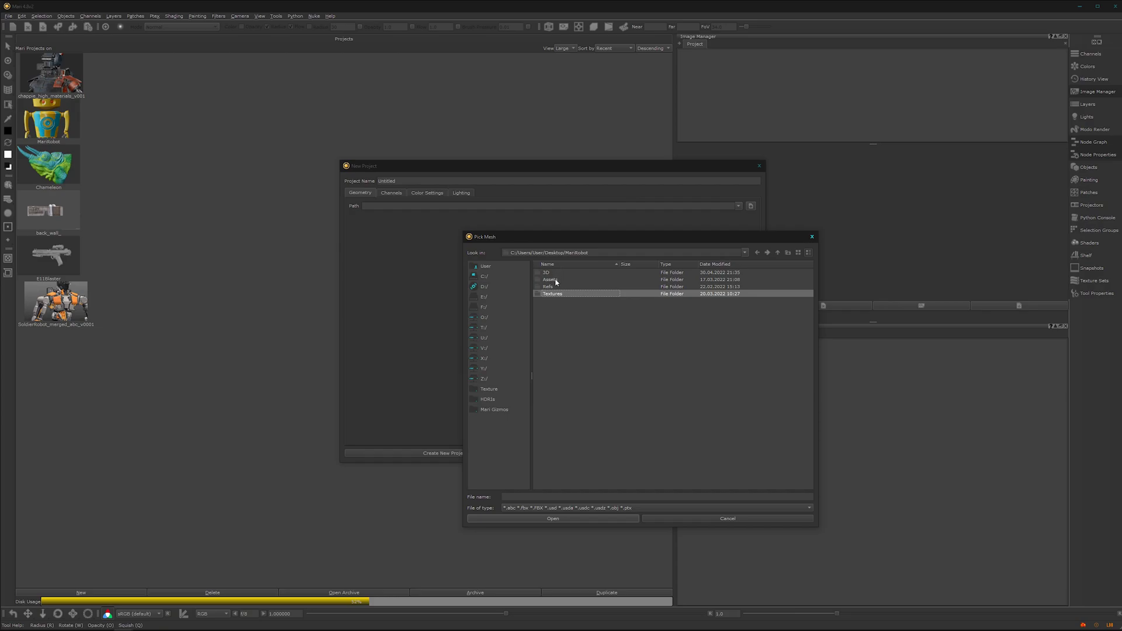
double_click(557, 279)
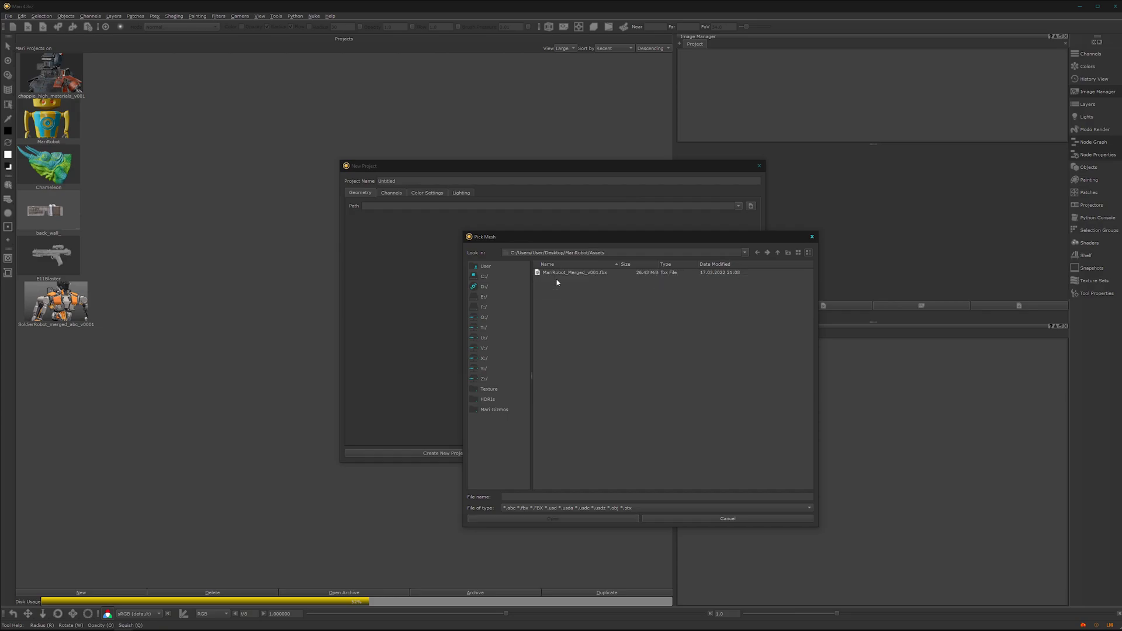
left_click(594, 274)
left_click(594, 519)
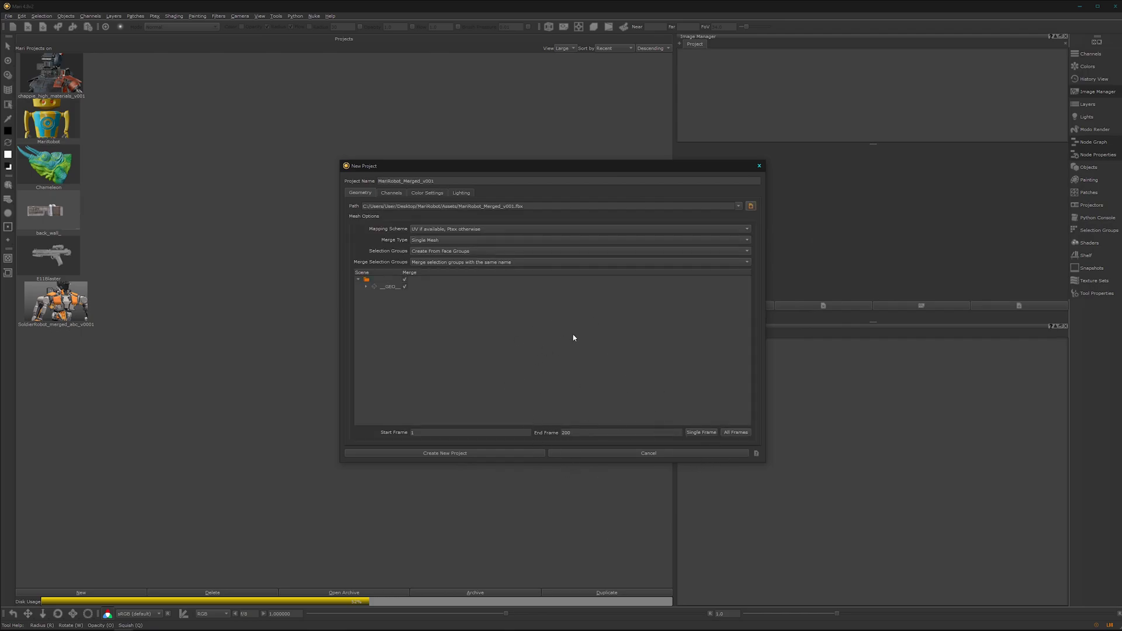
Step: Limit the geometry to a single frame and choose Arnold Standard Surface - VFX as the channel category
left_click(702, 432)
left_click(395, 193)
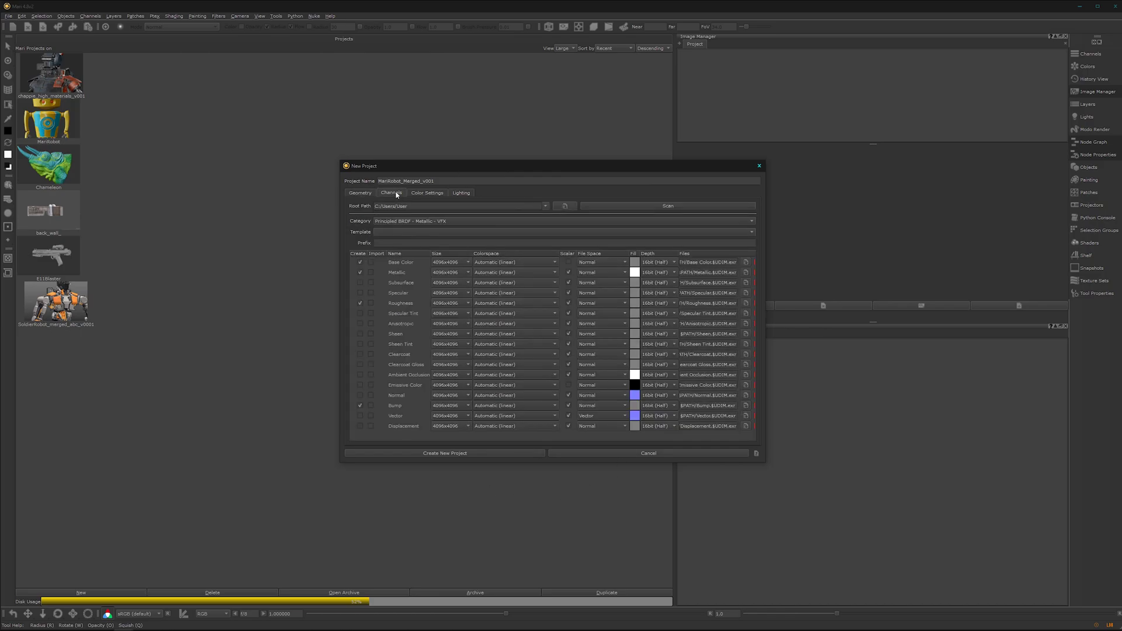
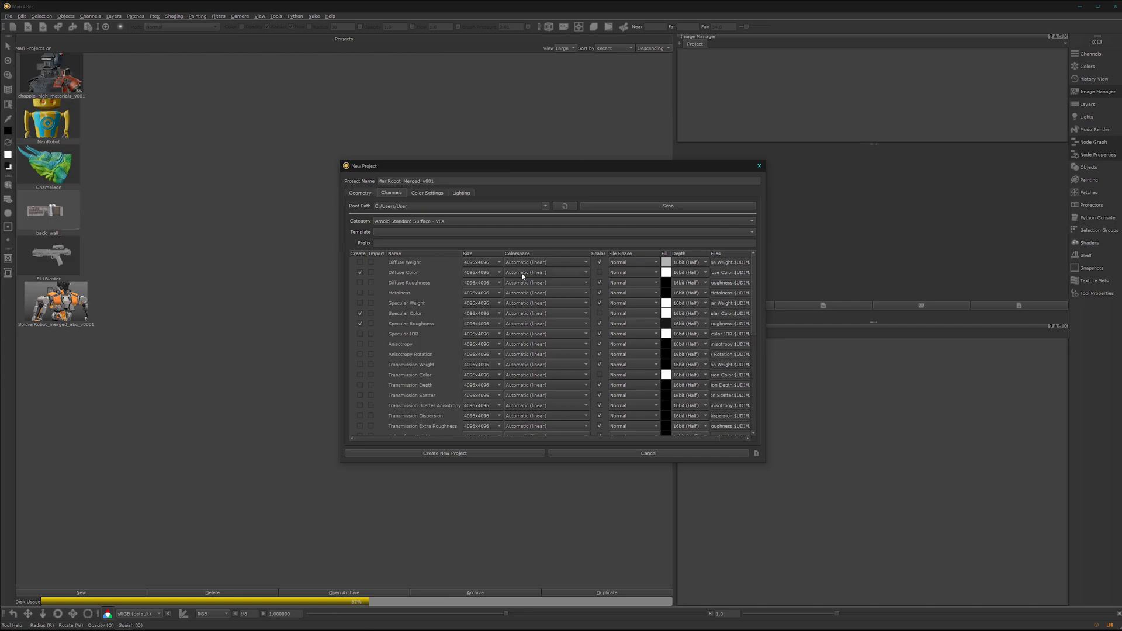
Step: Set the Diffuse Color channel's depth to 8bit (Byte), exclude Specular Color from creation and include Metalness
left_click(700, 273)
left_click(694, 266)
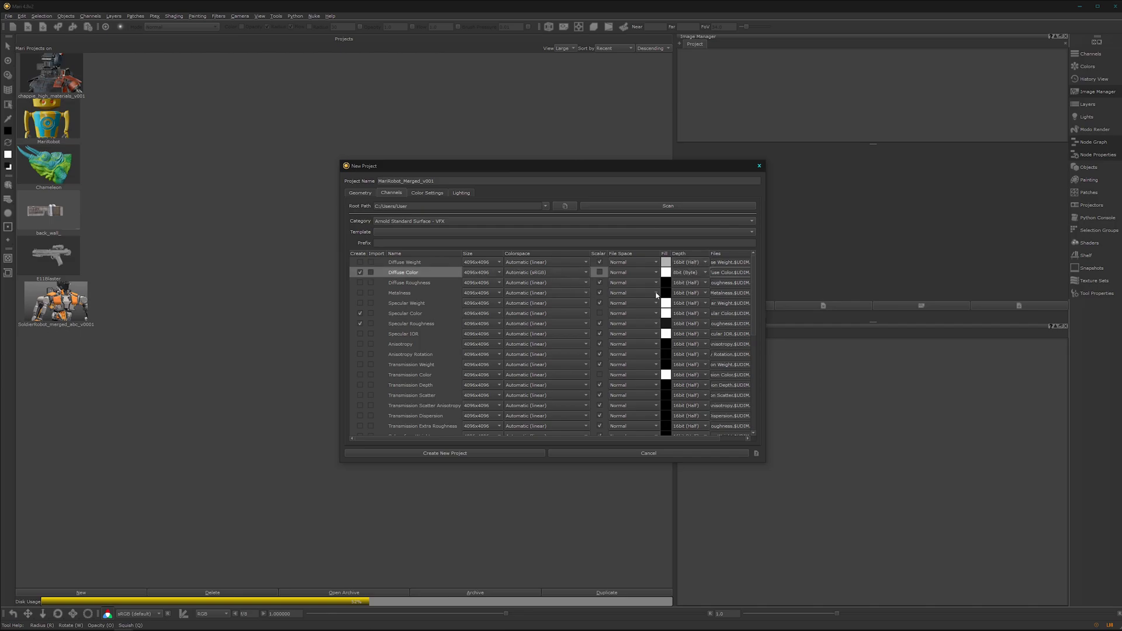
left_click(360, 314)
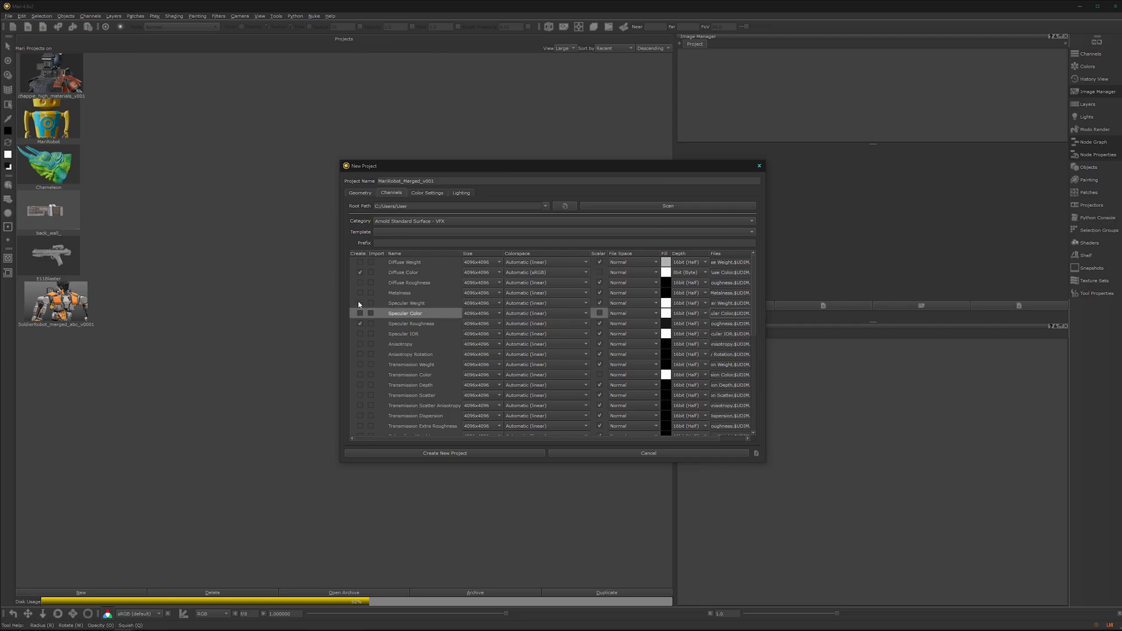
left_click(360, 294)
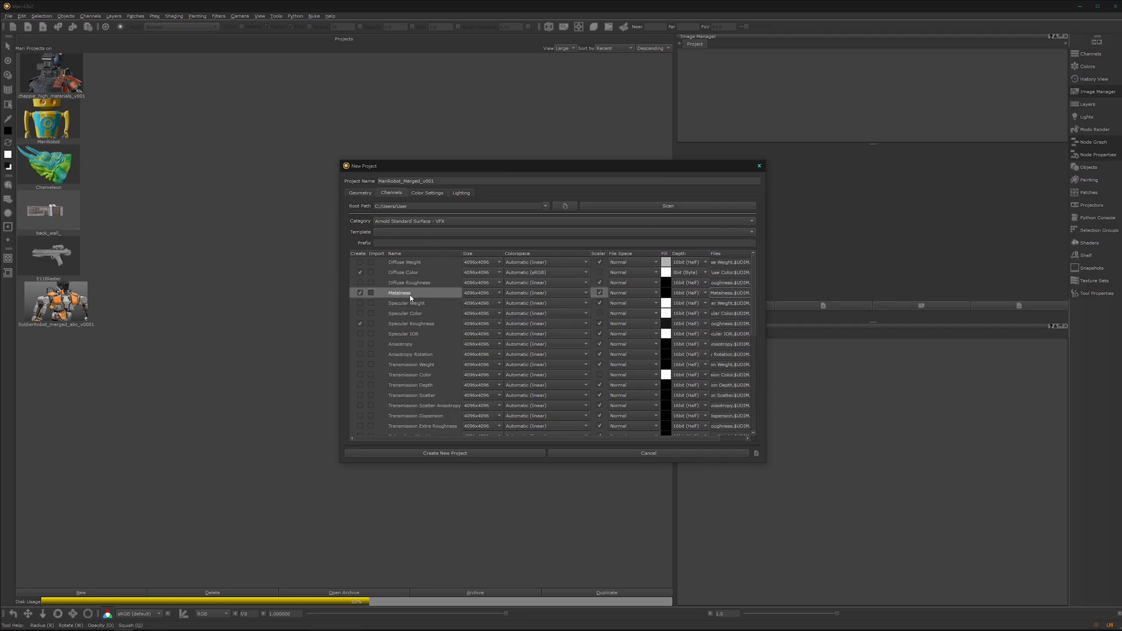
Step: Set the Metalness and Specular Roughness channels to 8bit (Byte) depth and check the Bump channel's depth setting
left_click(693, 295)
left_click(683, 284)
left_click(688, 325)
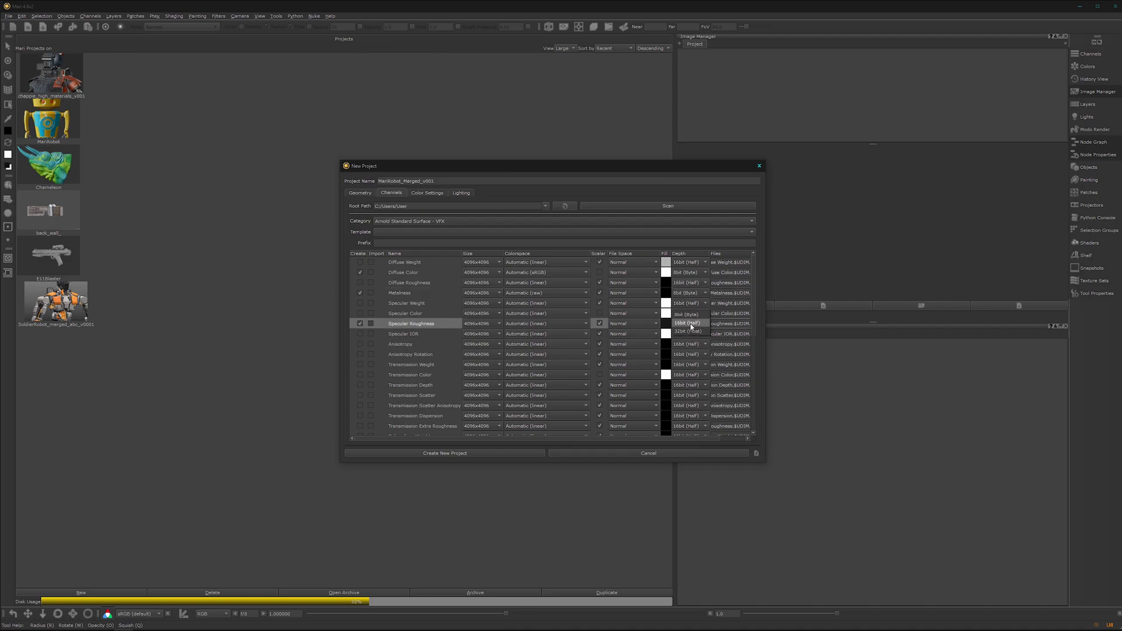
left_click(685, 314)
left_click_drag(754, 285, 758, 376)
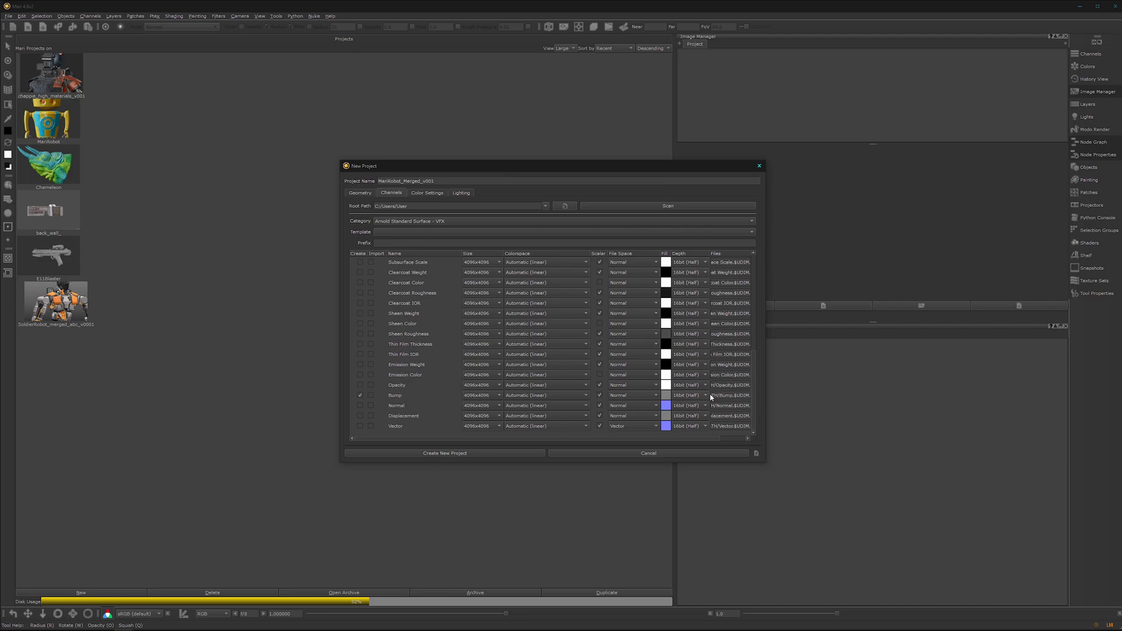
left_click(690, 395)
scroll(757, 371, "up", 8)
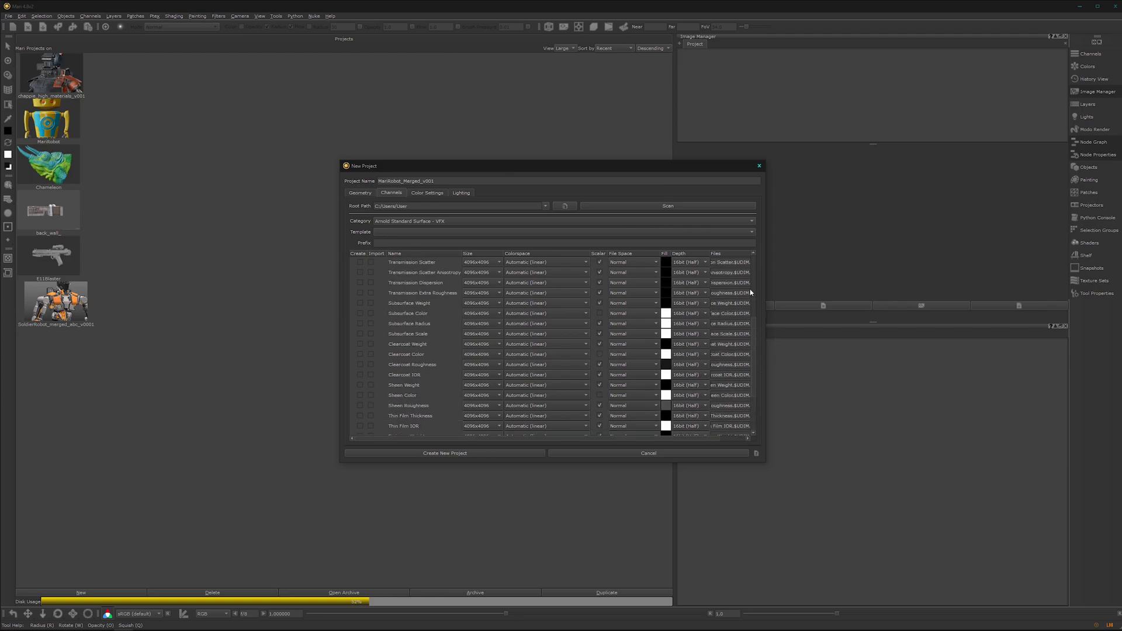
Step: Set the project's OCIO config to aces_1.1 and look over the lighting settings
left_click(425, 193)
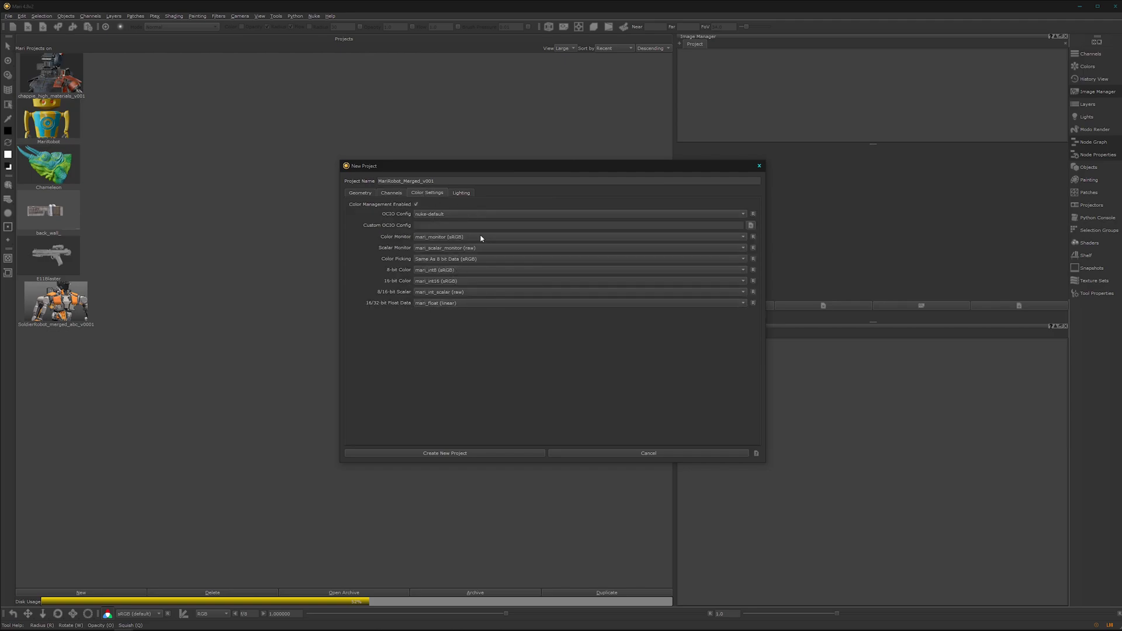
left_click(466, 218)
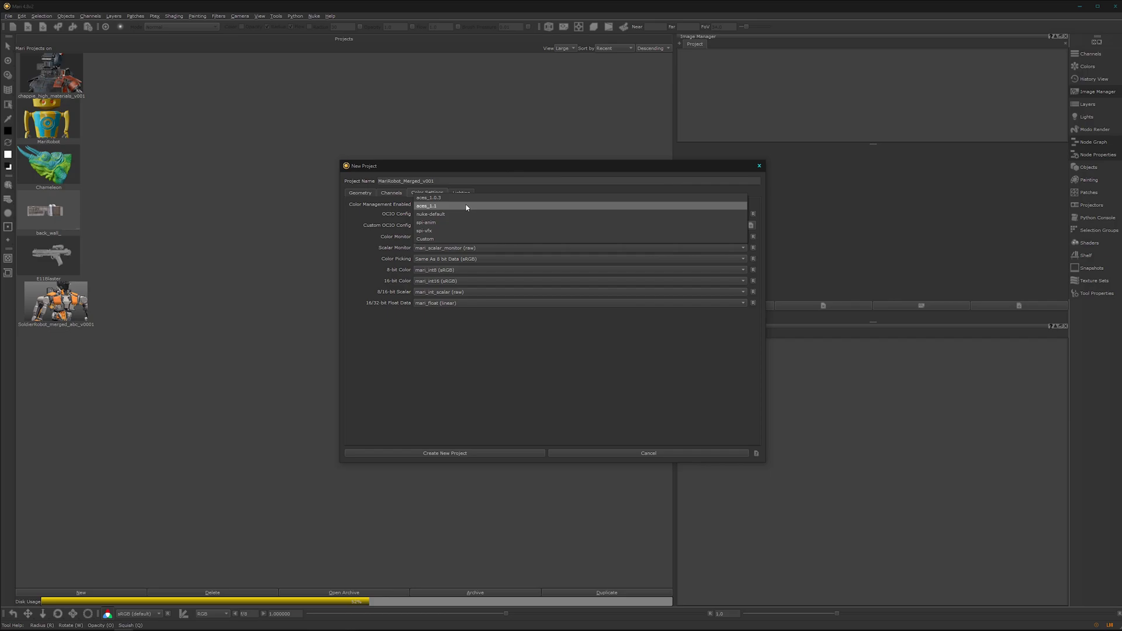
left_click(465, 213)
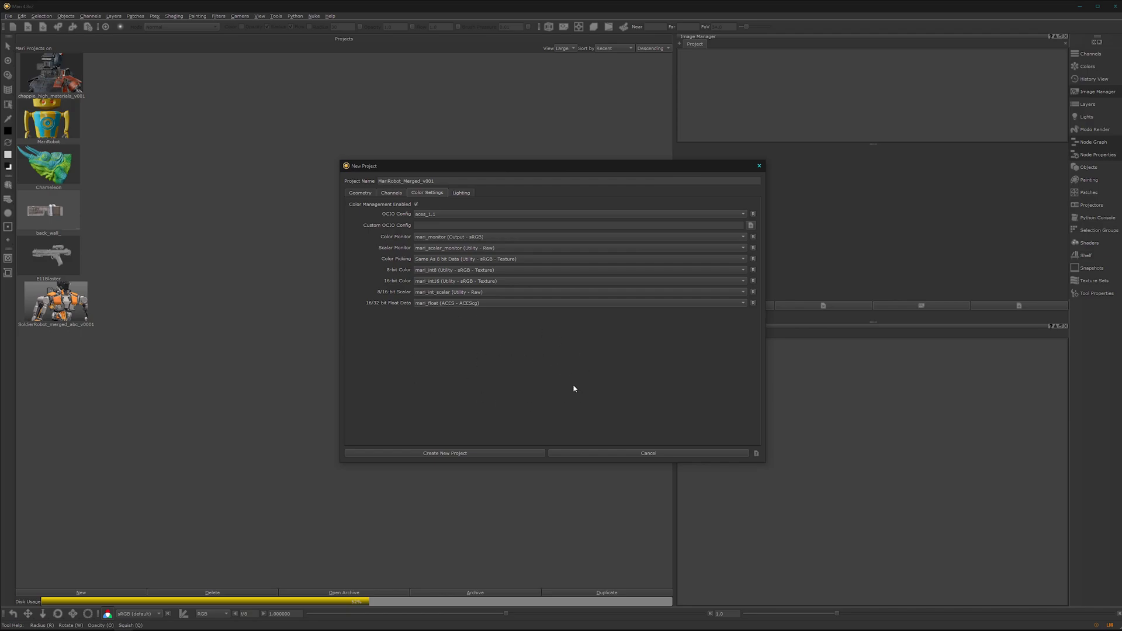
left_click(463, 194)
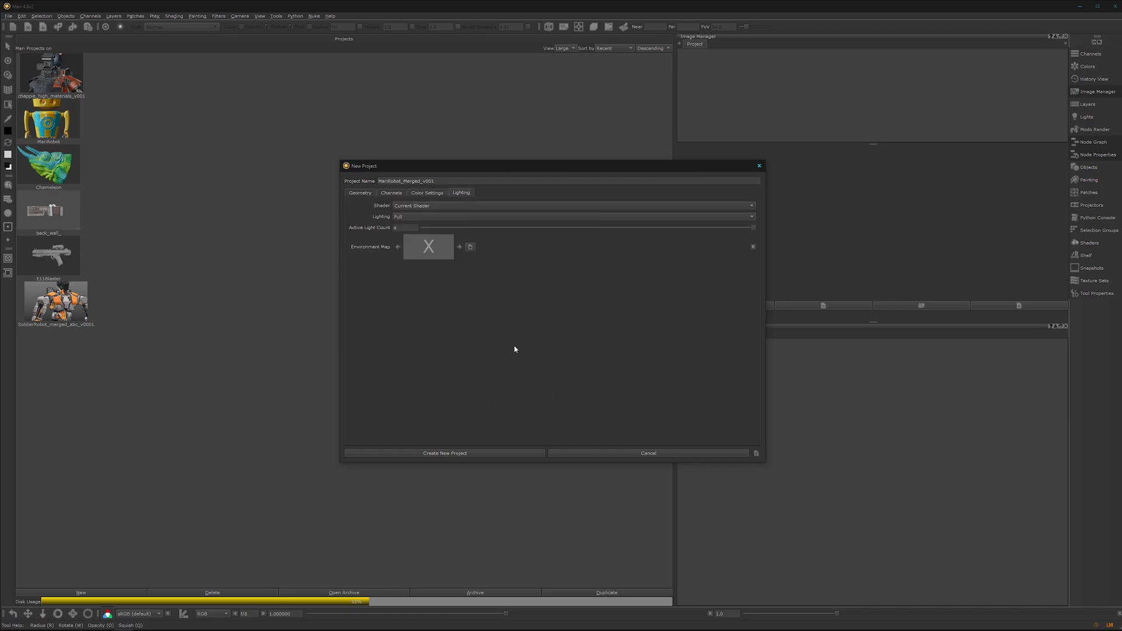
Step: Shorten the project name to MariRobot and create the new project
left_click(361, 194)
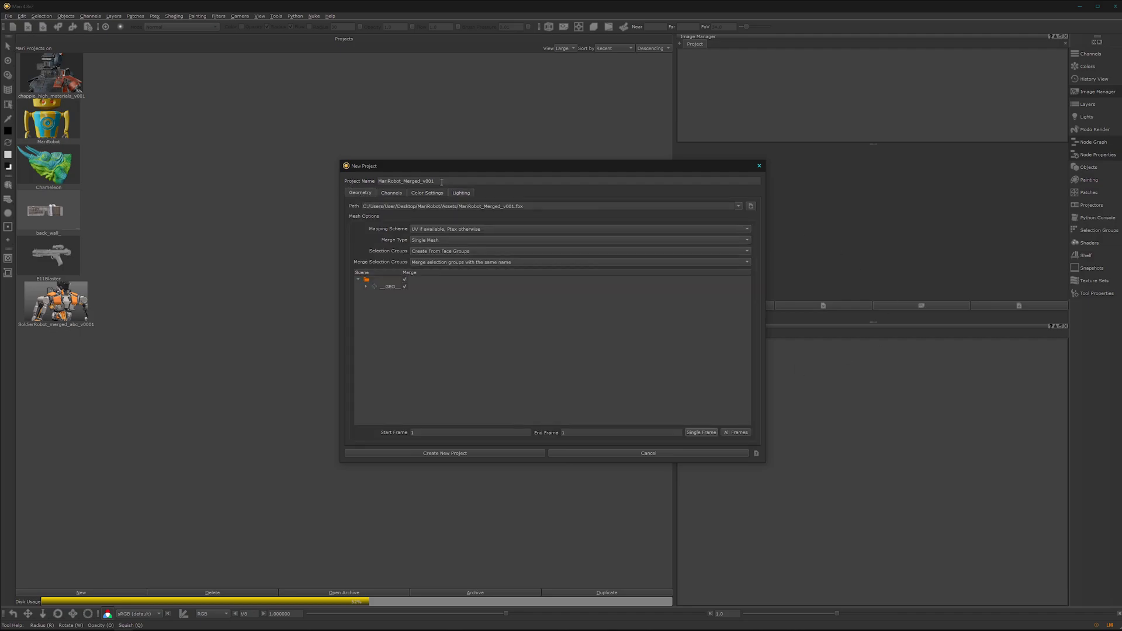
left_click_drag(437, 180, 406, 180)
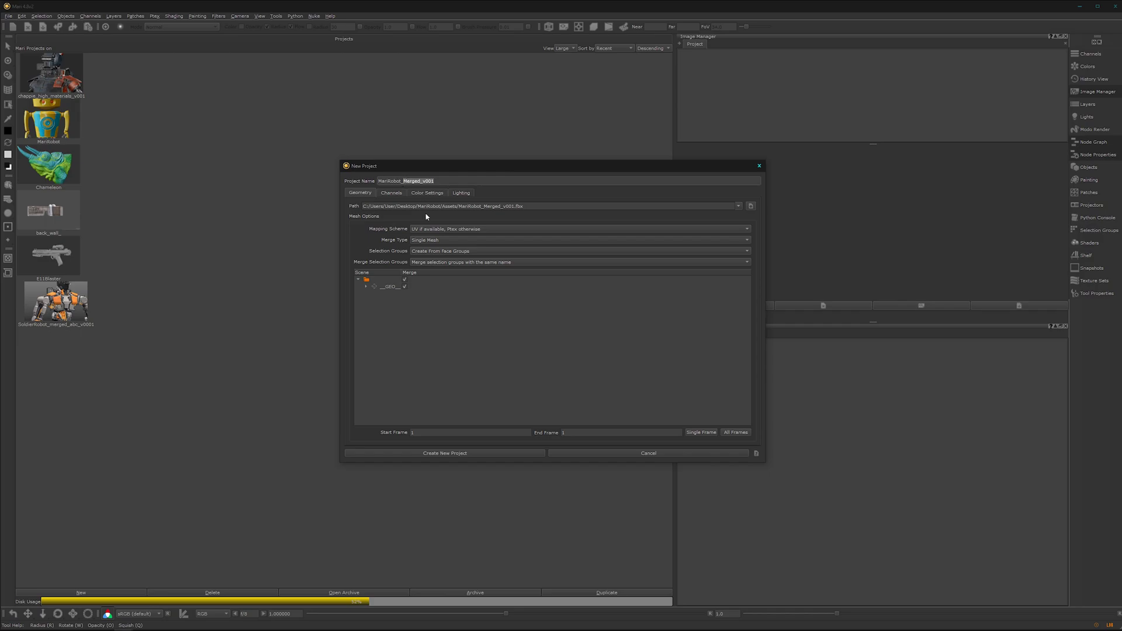
key("BackSpace")
left_click(458, 454)
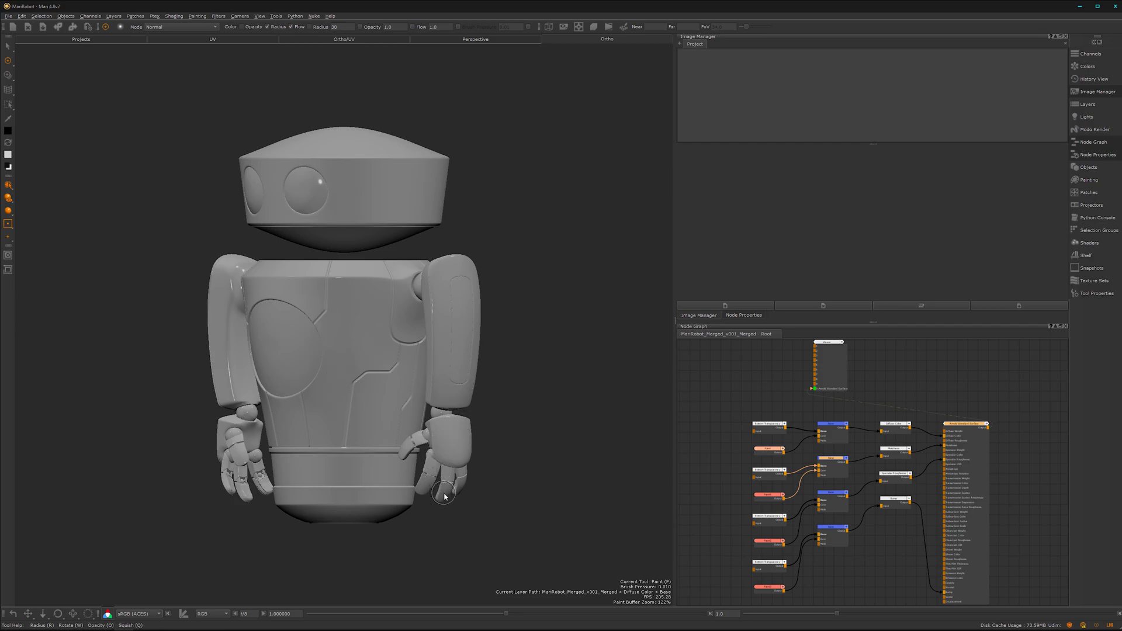
Step: Review the navigation control types in the preferences, keep Maya selected, and orbit the robot to try the navigation
left_click(22, 16)
left_click(38, 47)
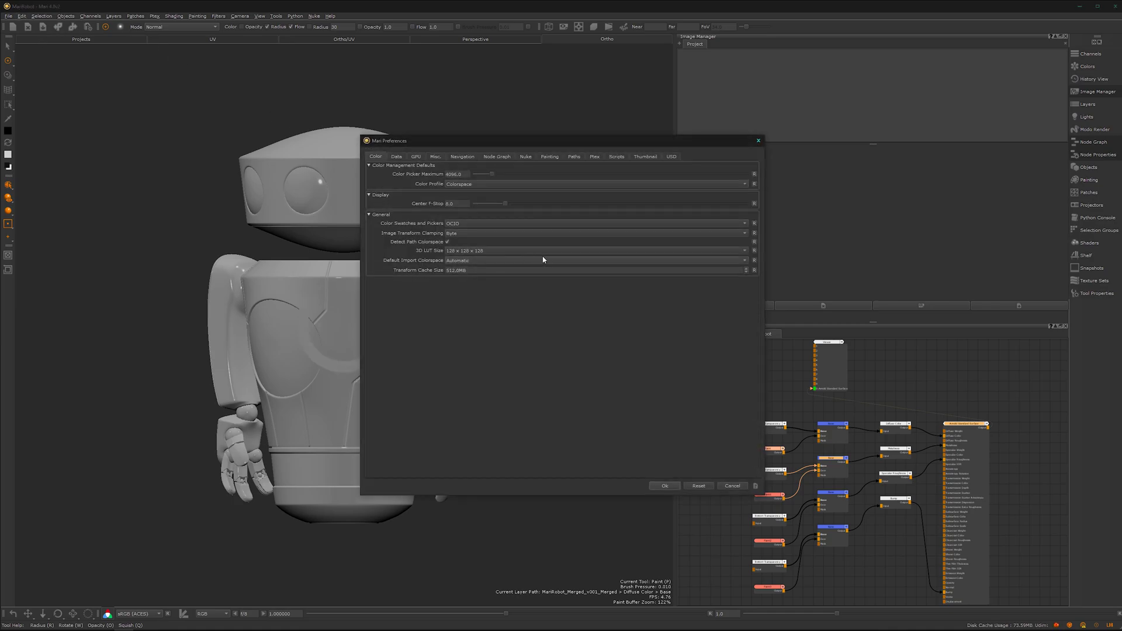
left_click(462, 156)
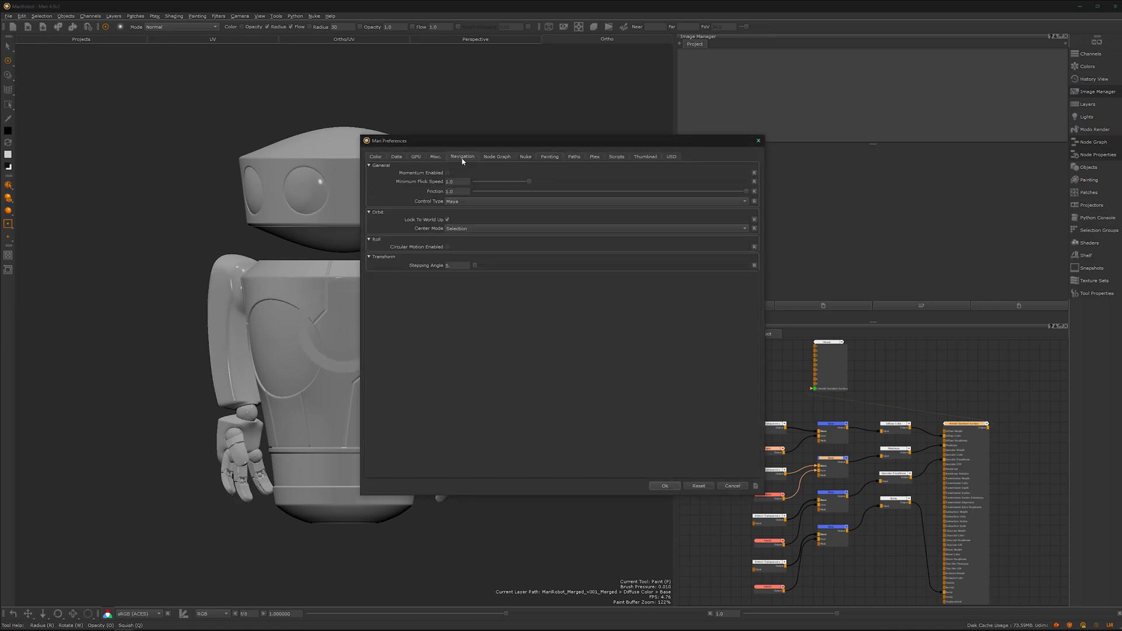
left_click(484, 202)
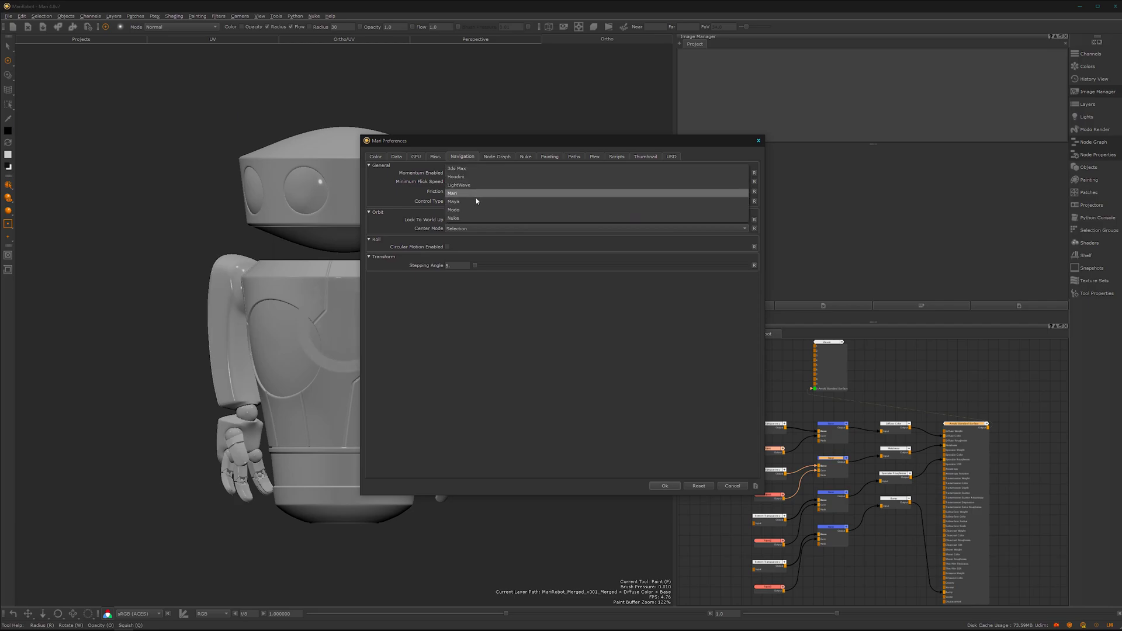
left_click(470, 202)
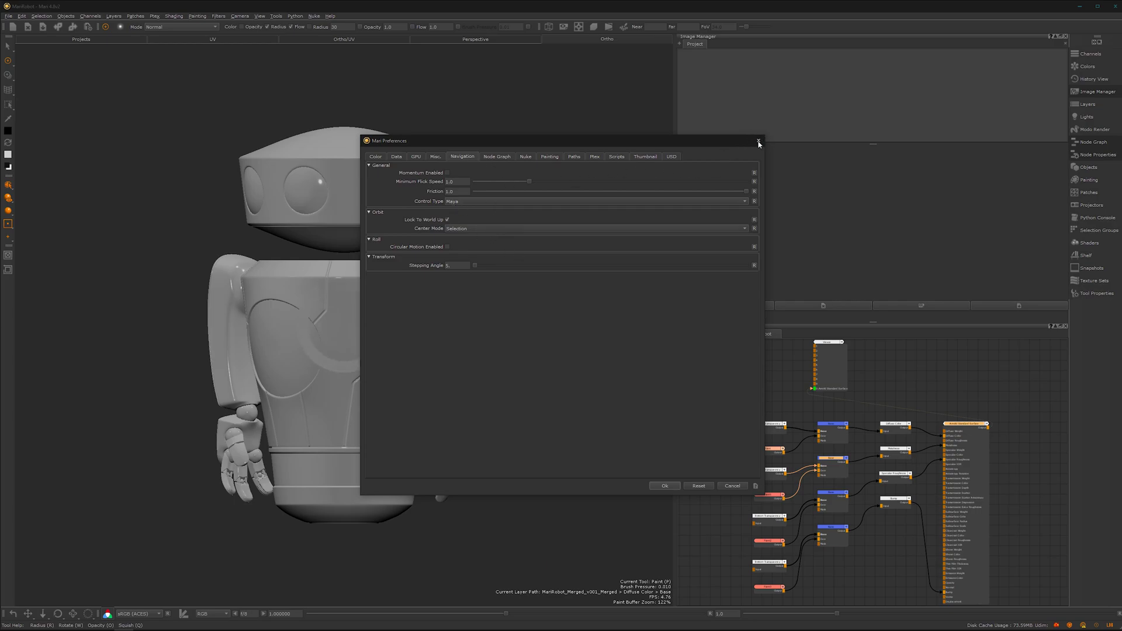
left_click(759, 140)
mouse_move(426, 376)
left_mouse_down("alt")
mouse_move(441, 389)
mouse_move(439, 376)
left_mouse_up("alt")
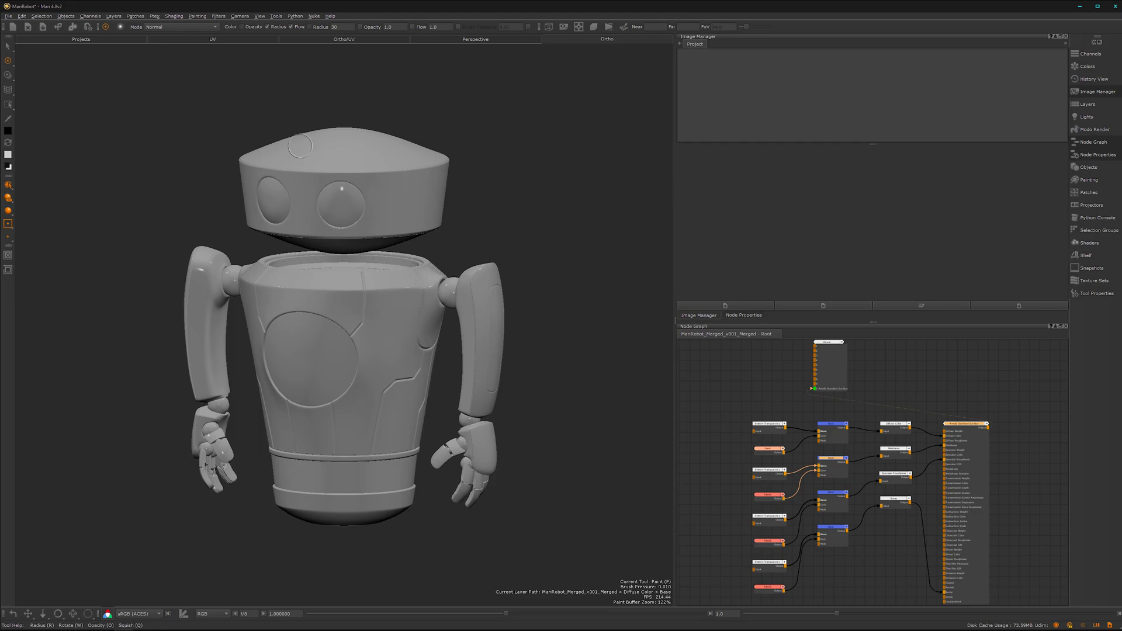
Step: Review the canvas background color options in Display Properties without changing the colors
left_click(260, 16)
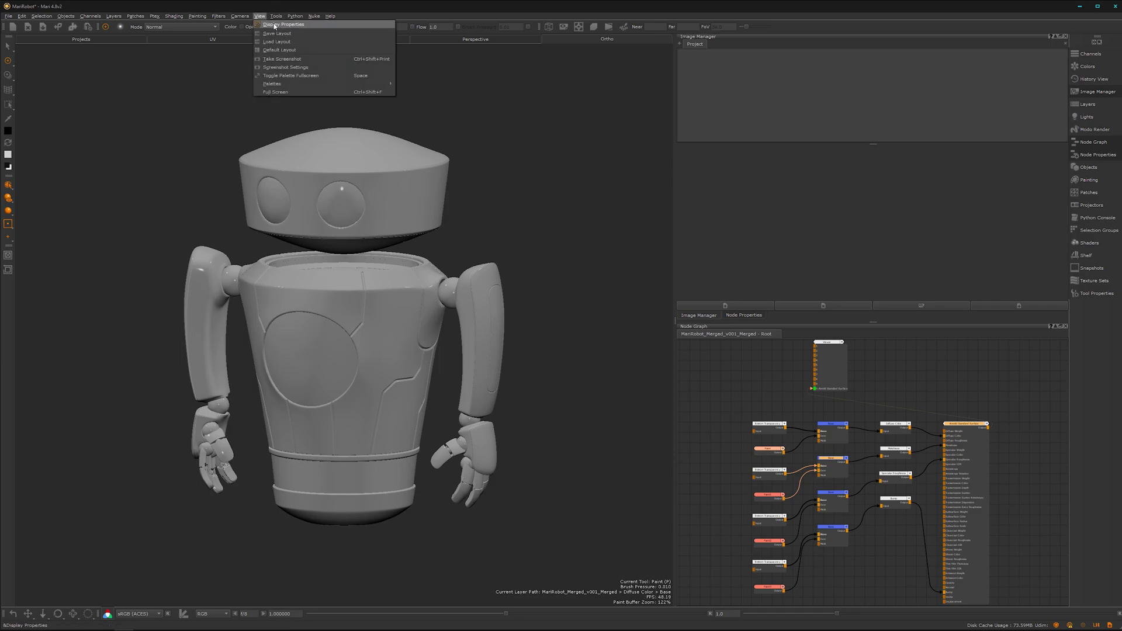
left_click(274, 26)
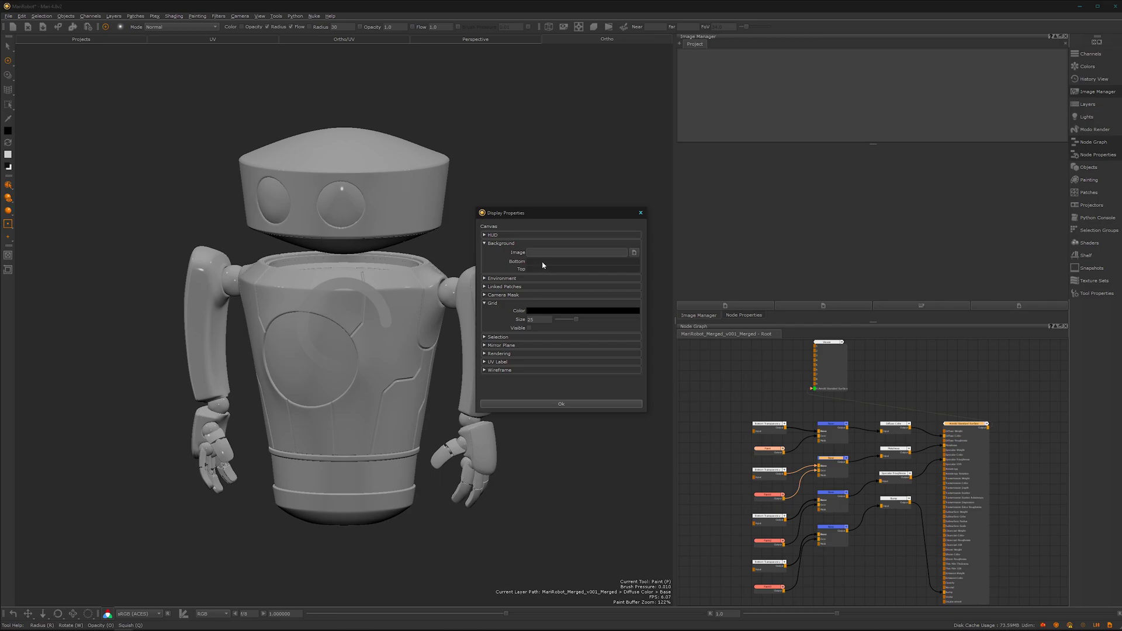
left_click(543, 262)
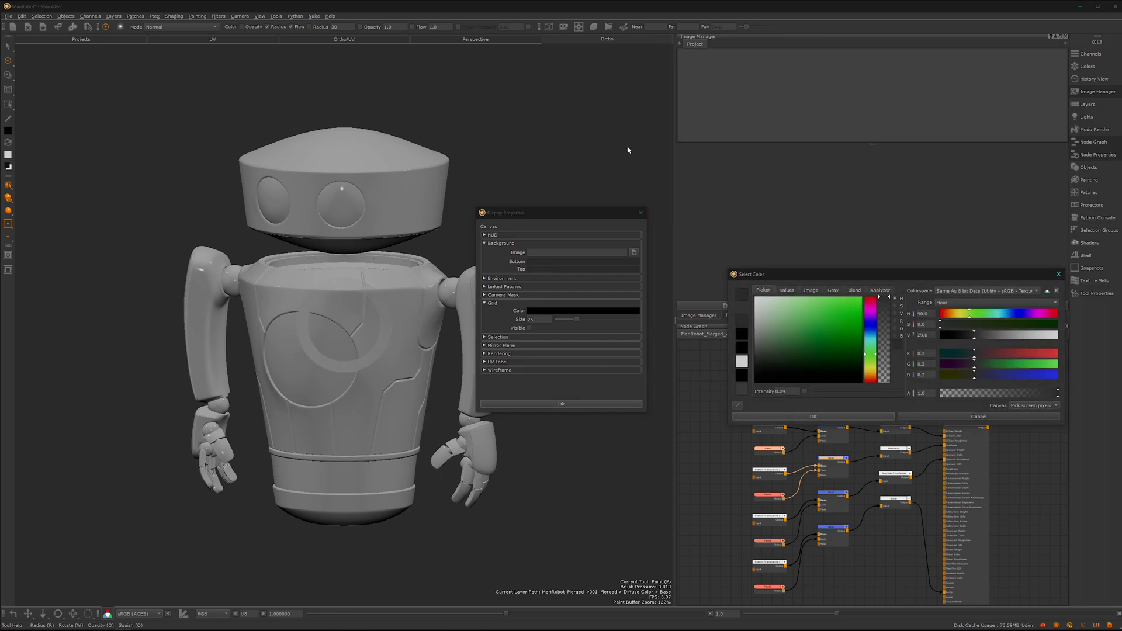
left_click(970, 416)
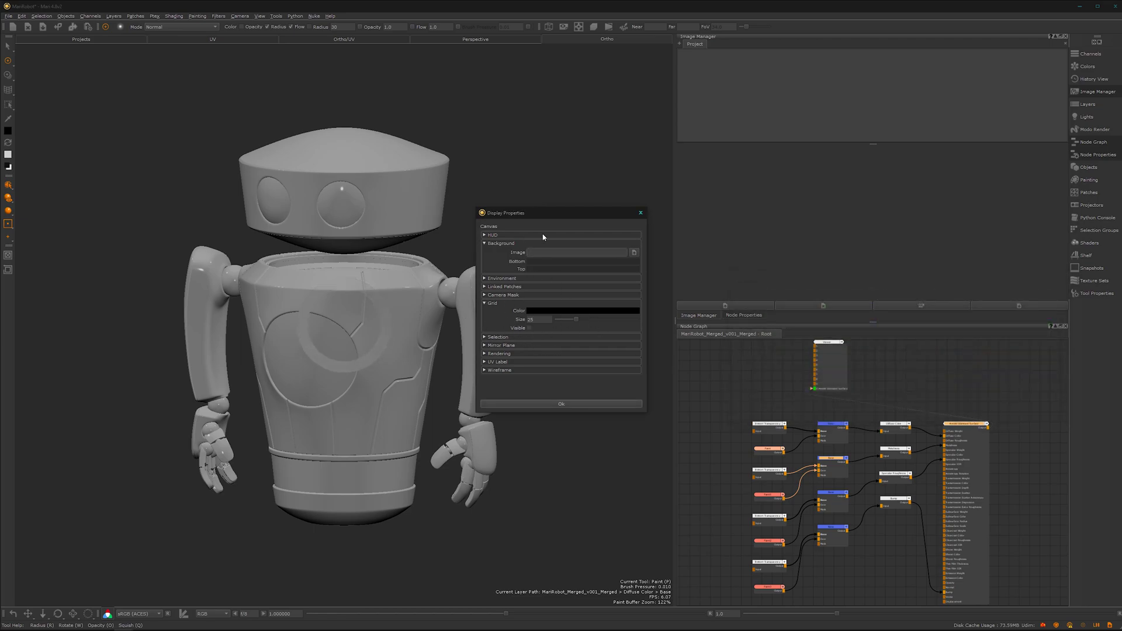
left_click(641, 214)
Step: Orbit the robot to a front view in the Ortho view and compare it with the Perspective view
mouse_move(365, 416)
left_mouse_down("alt")
mouse_move(381, 402)
mouse_move(419, 430)
mouse_move(425, 412)
left_mouse_up("alt")
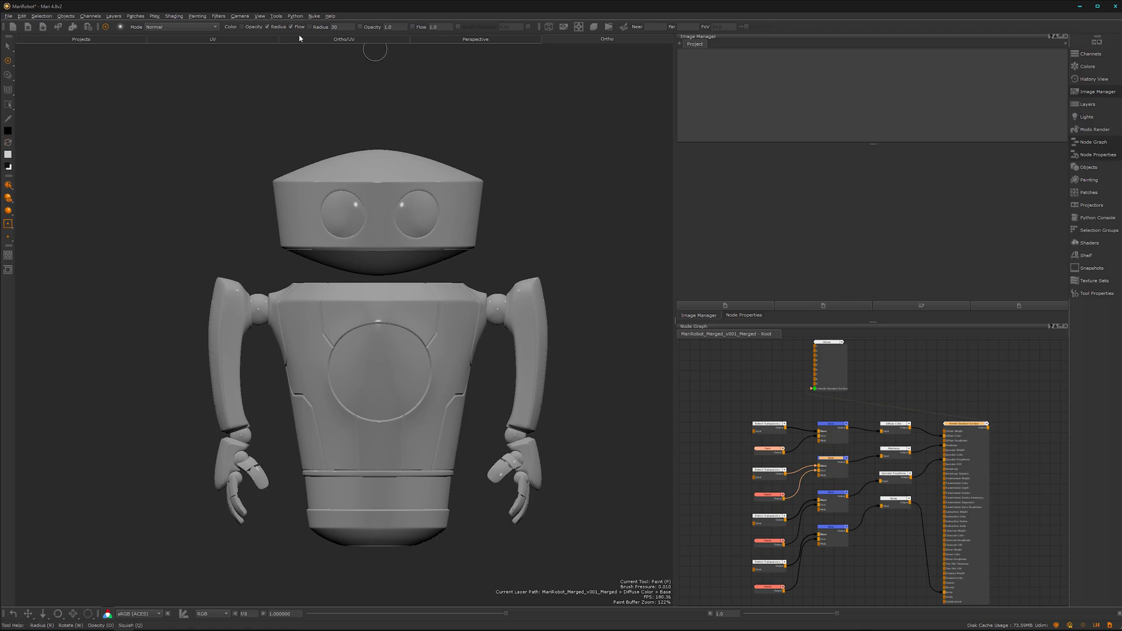
left_click(458, 41)
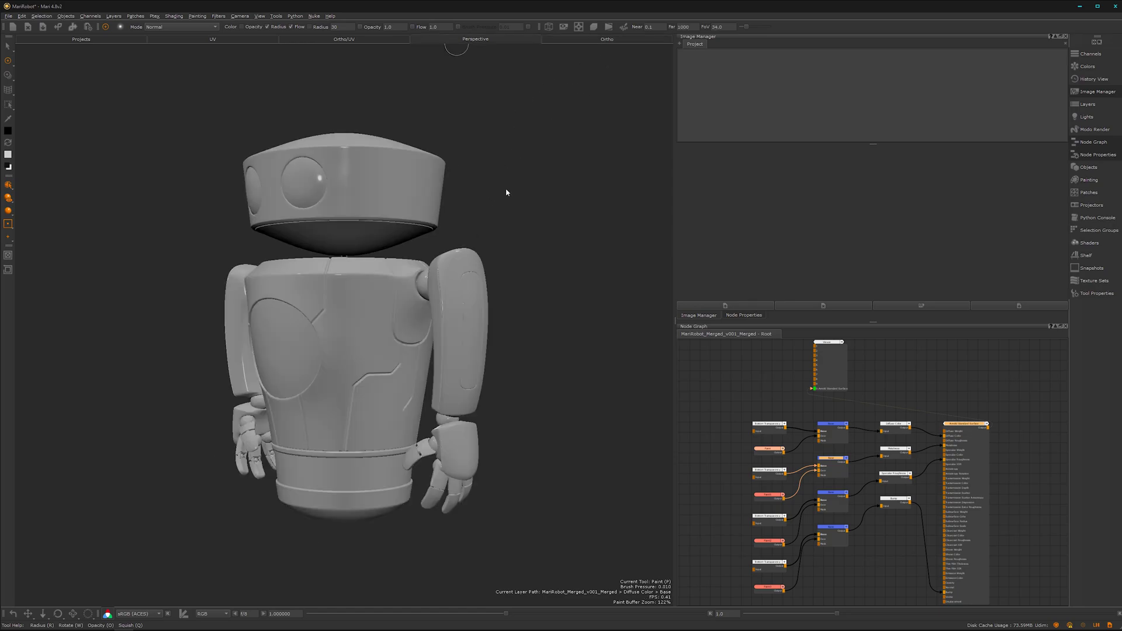
mouse_move(334, 349)
left_mouse_down("alt")
mouse_move(483, 341)
mouse_move(380, 100)
left_mouse_up("alt")
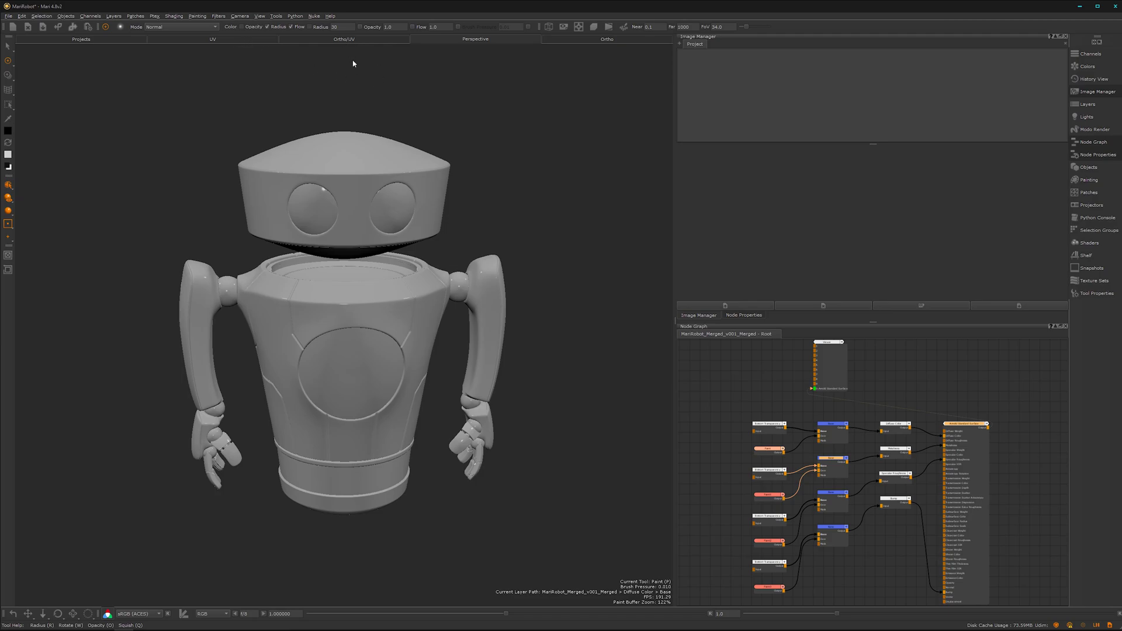
Step: Examine the robot's UV patches 1001 to 1003 in the UV view, then return to the Ortho view
left_click(213, 39)
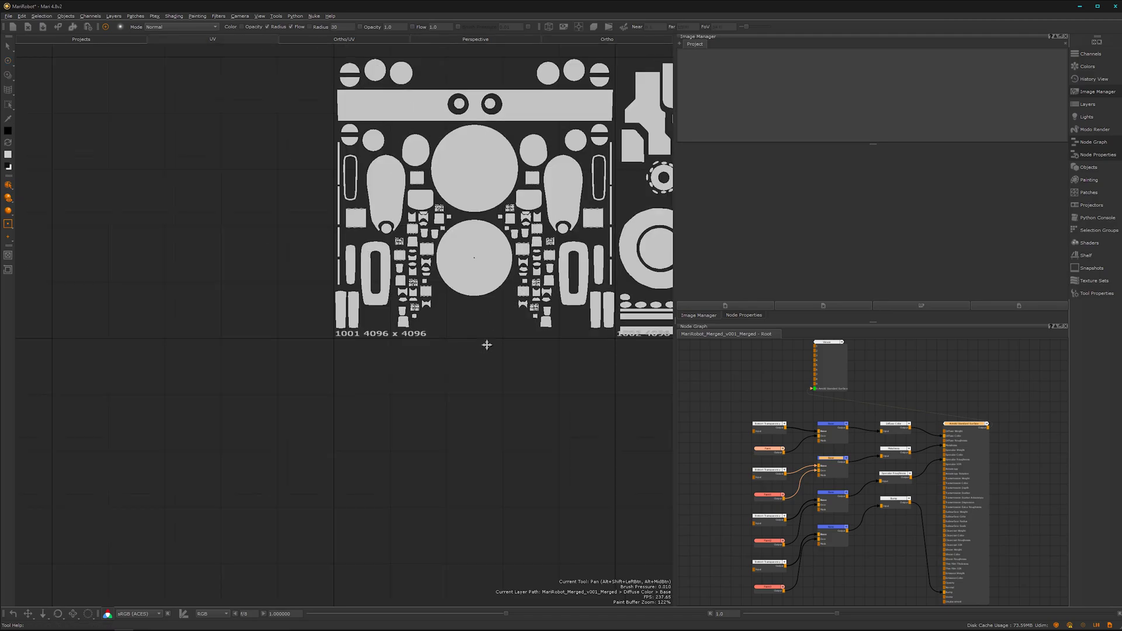
scroll(403, 403, "down", 5)
scroll(405, 380, "up", 4)
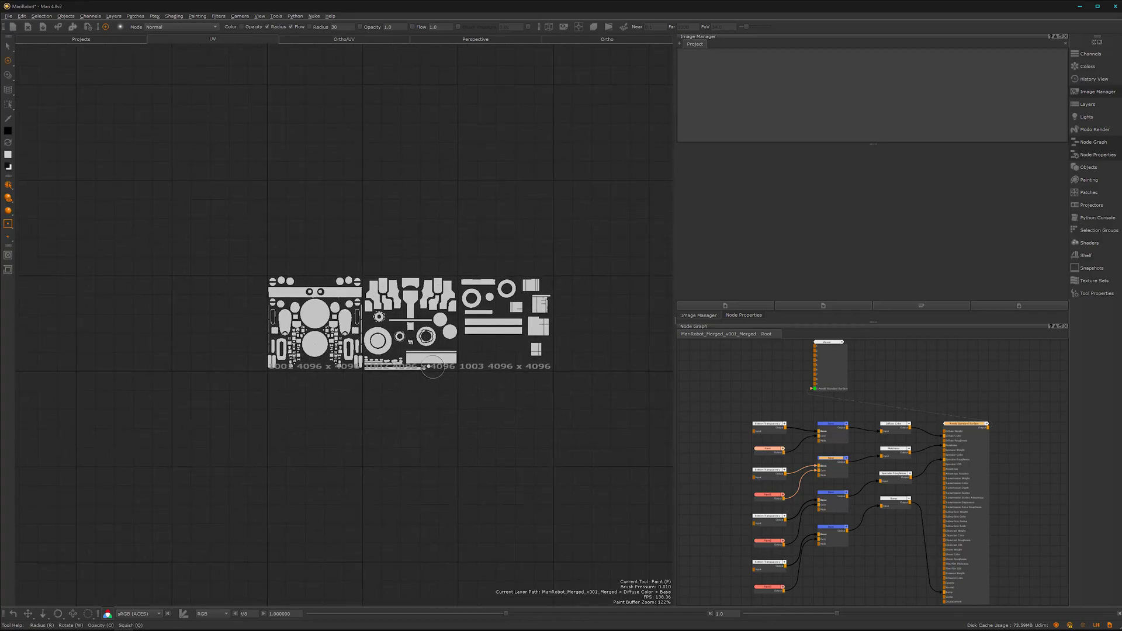
middle_click_drag(444, 293, 362, 290)
scroll(341, 290, "down", 2)
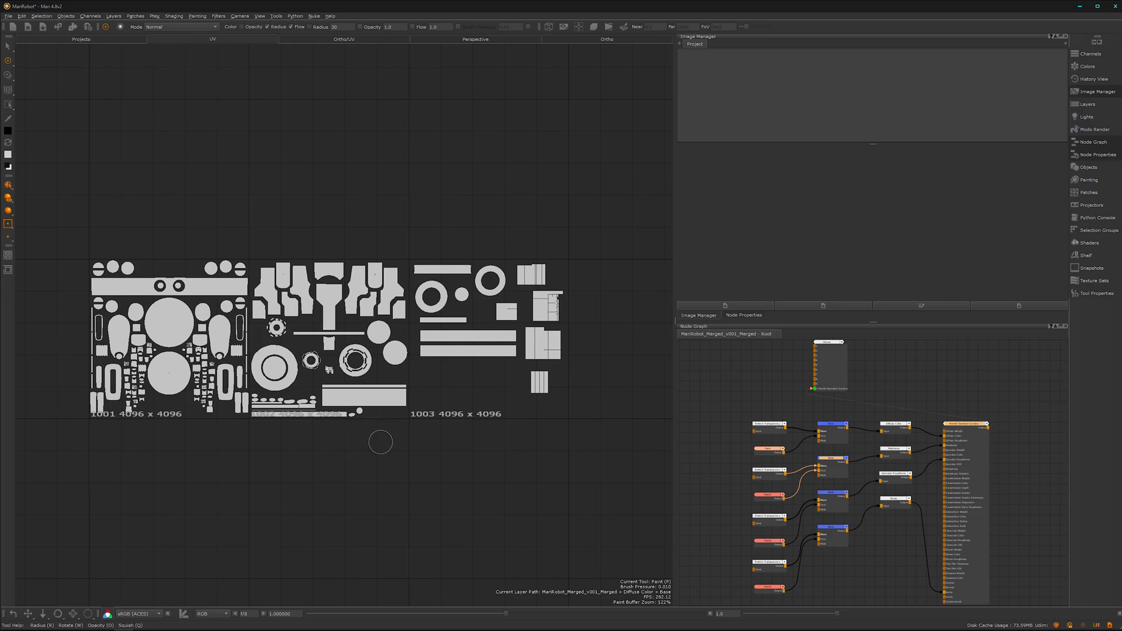
middle_click_drag(368, 433, 389, 398)
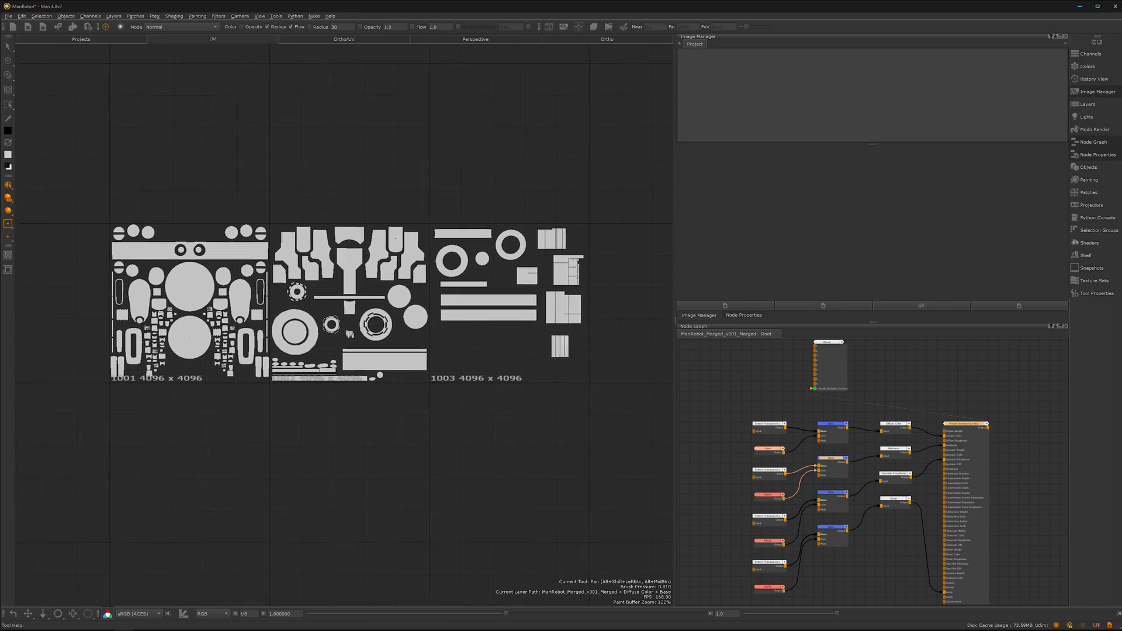
left_click(615, 42)
left_click_drag(413, 411, 372, 420, "alt")
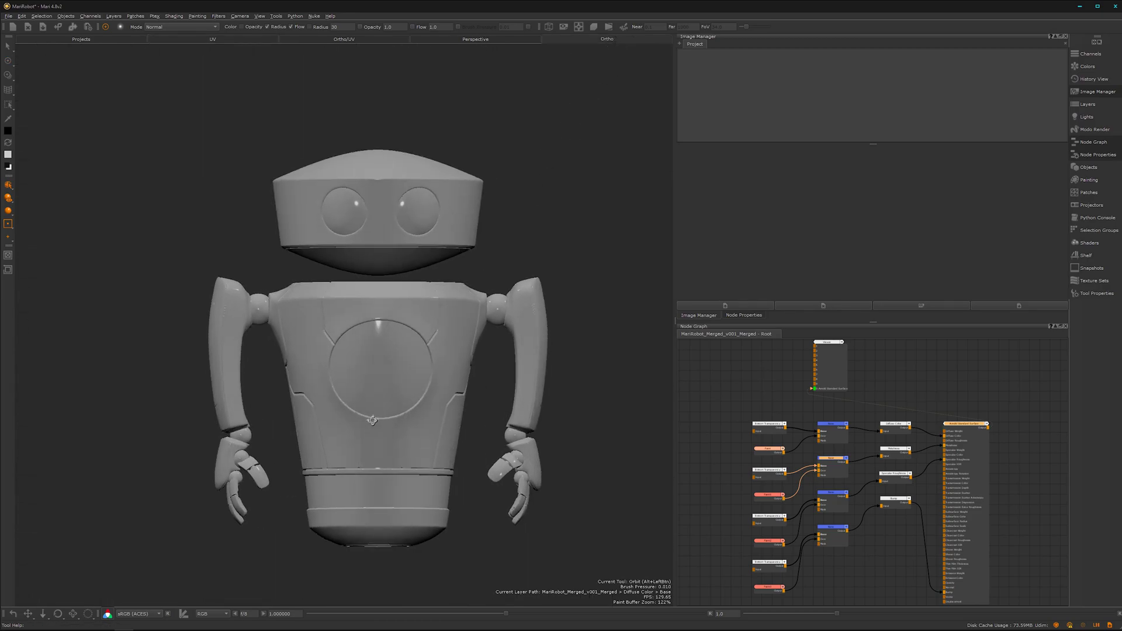
Step: Expand the Node Graph to full screen and move the viewer node to the far right of the Arnold shader node
scroll(901, 467, "down", 3)
middle_click_drag(902, 468, 808, 416)
left_click(833, 409)
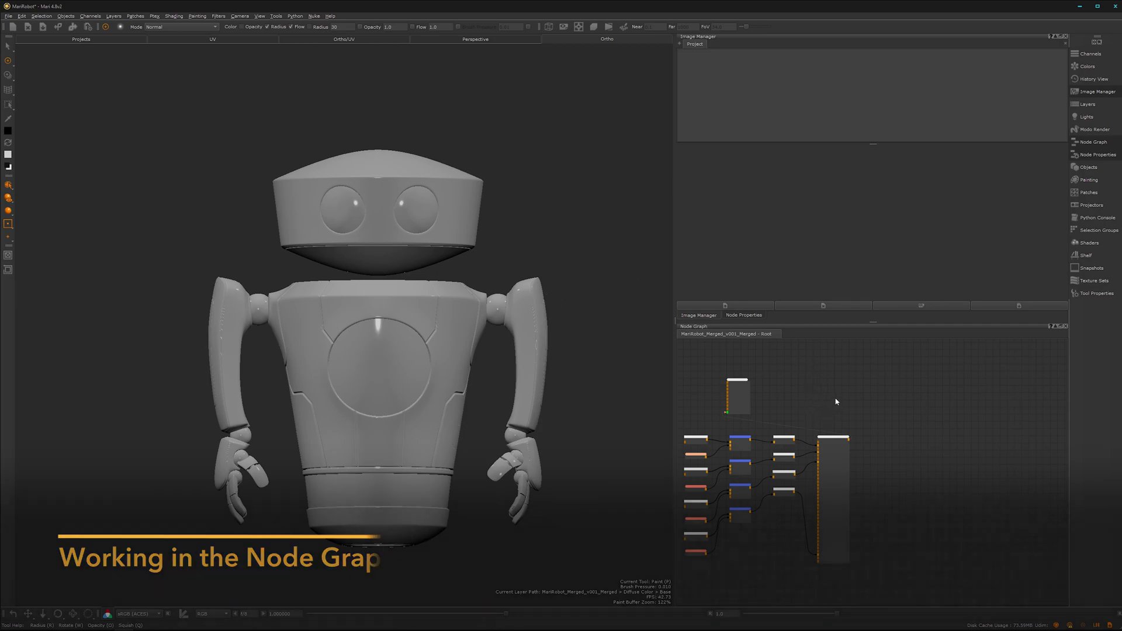
key("space")
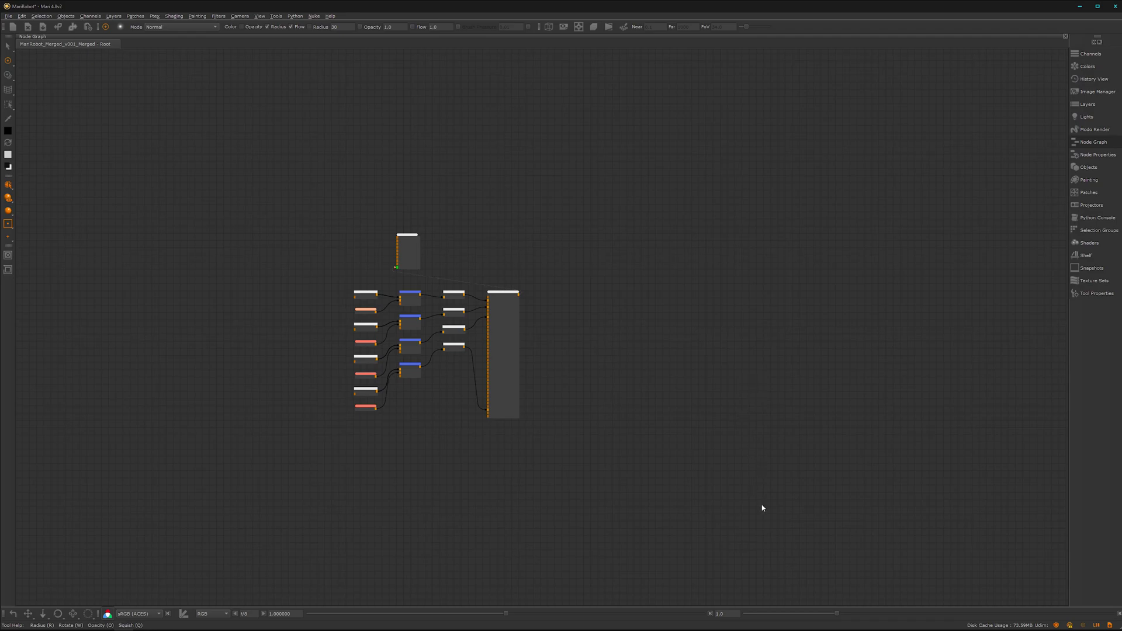
left_click_drag(412, 238, 789, 328)
scroll(622, 368, "up", 3)
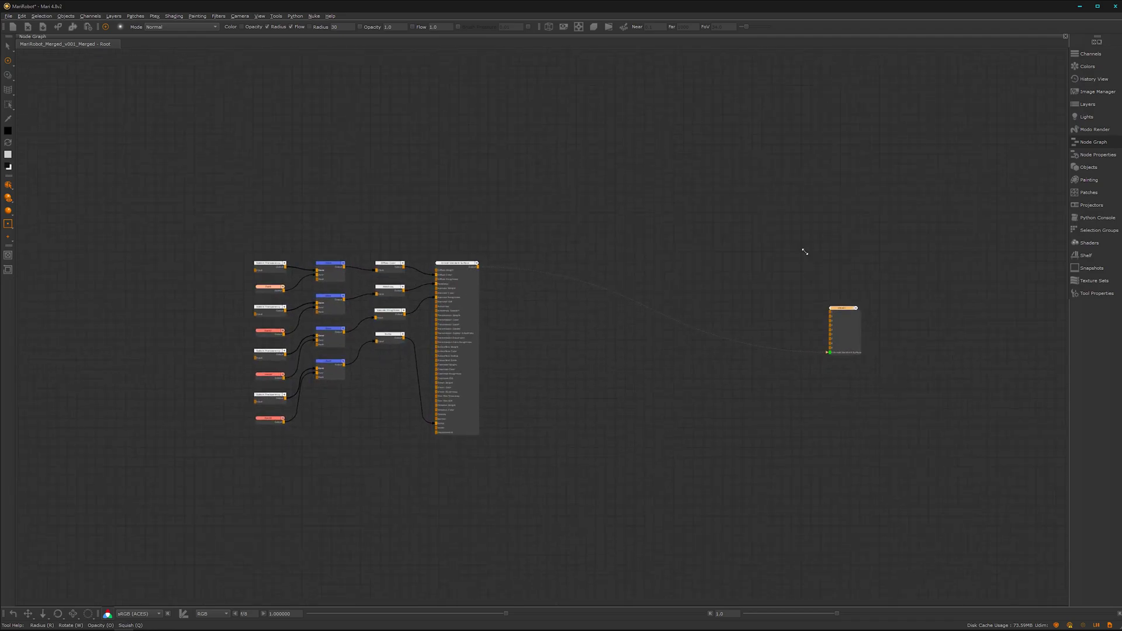
Step: Move the Arnold shader node close to the Viewer and stack the Diffuse Color, Metalness, Specular Roughness and Bump nodes in a column before it
left_click_drag(450, 257, 728, 278)
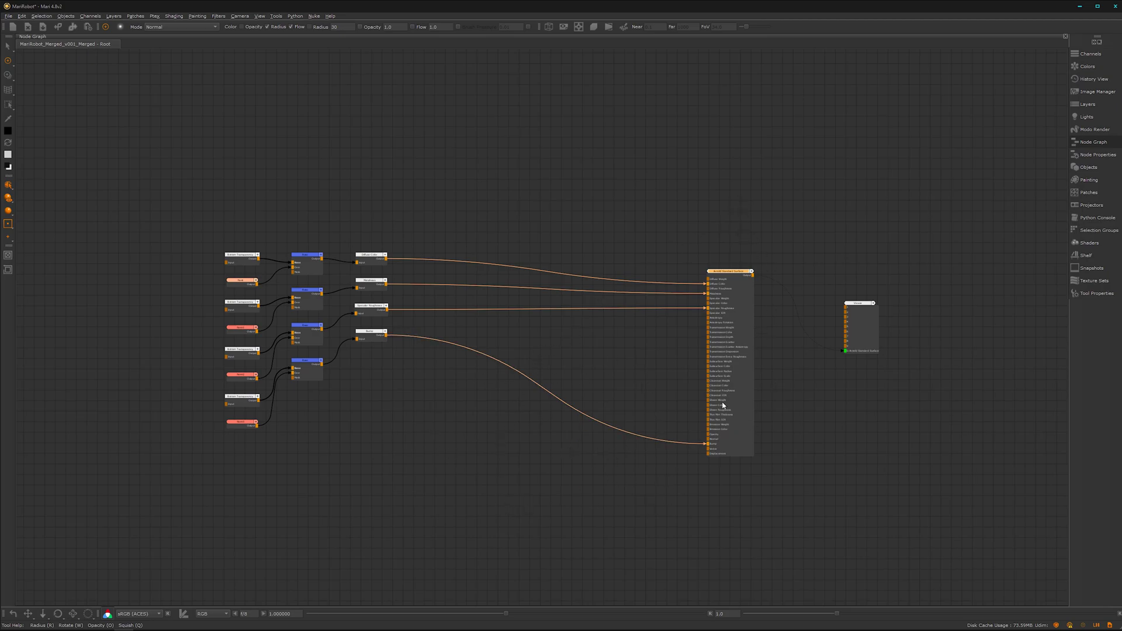
left_click_drag(374, 337, 535, 413)
middle_click_drag(535, 413, 491, 390)
scroll(664, 321, "up", 5)
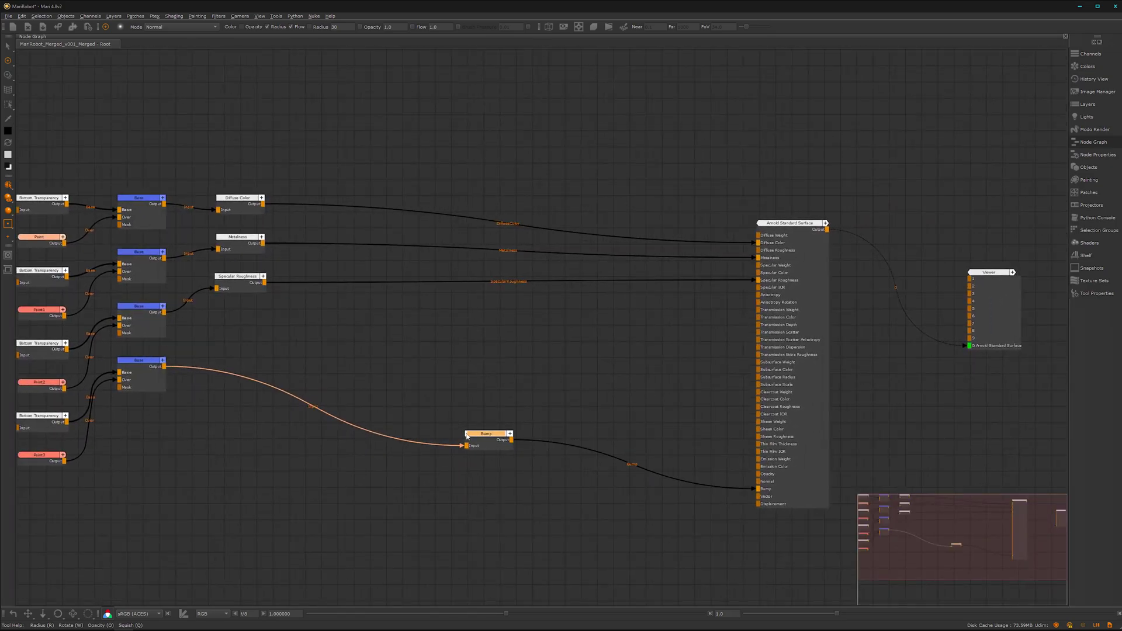
left_click_drag(489, 437, 545, 492)
left_click_drag(244, 282, 542, 332)
left_click_drag(552, 333, 548, 331)
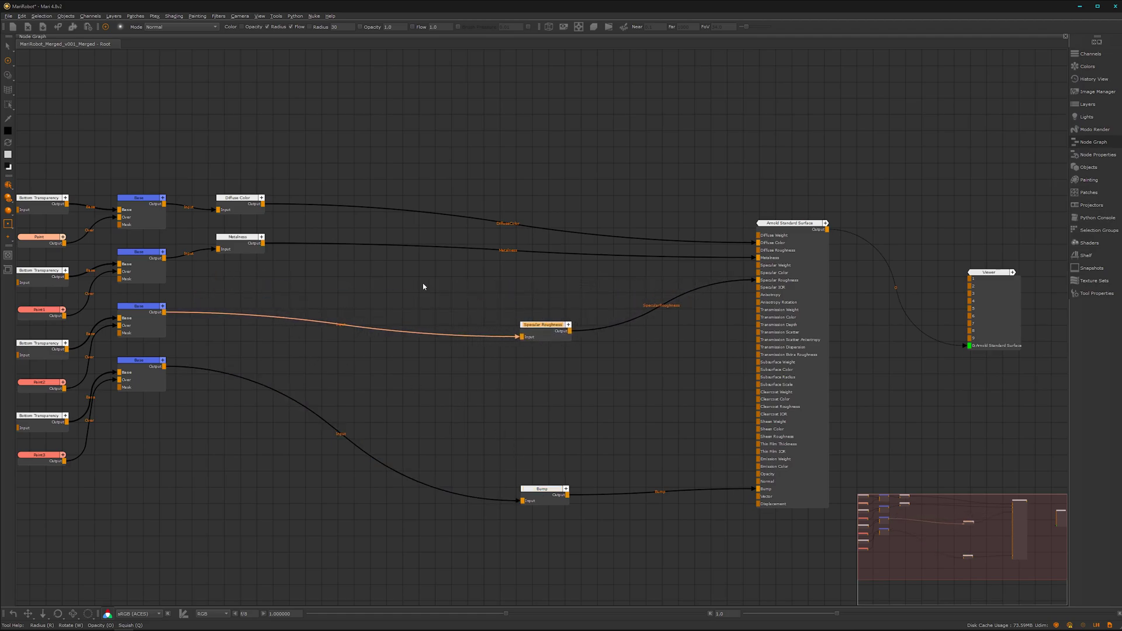
left_click_drag(239, 237, 553, 240)
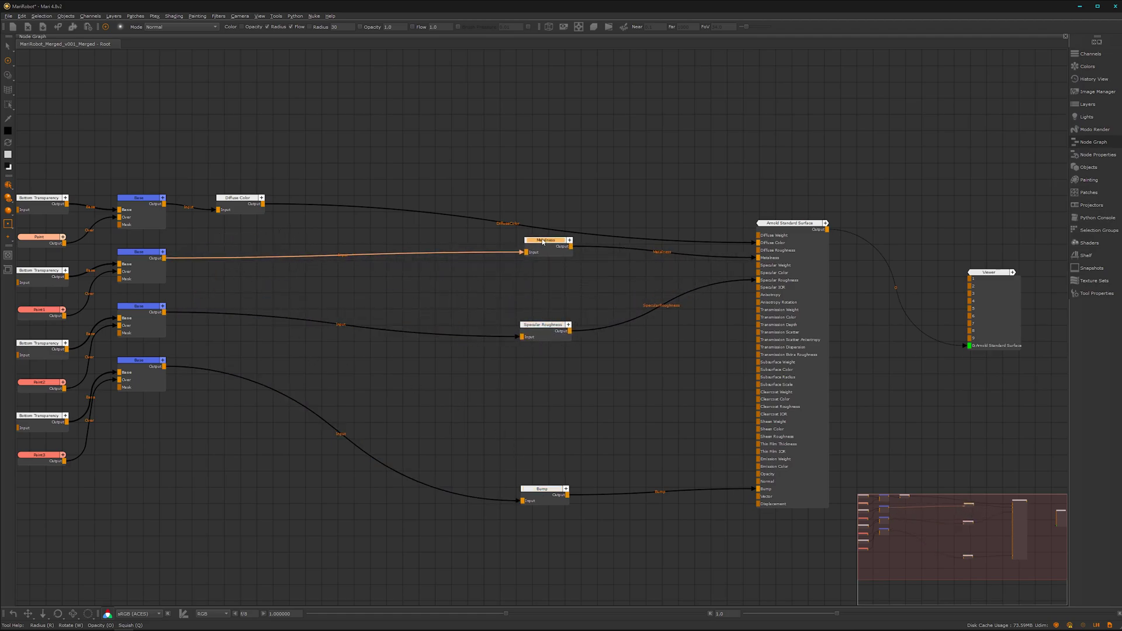
left_click_drag(242, 204, 556, 149)
Step: Delete all Bottom Transparency, Paint and Base merge nodes that feed the four channel nodes
scroll(331, 338, "down", 1)
middle_click_drag(331, 338, 501, 377)
left_click_drag(386, 162, 182, 526)
key("Delete")
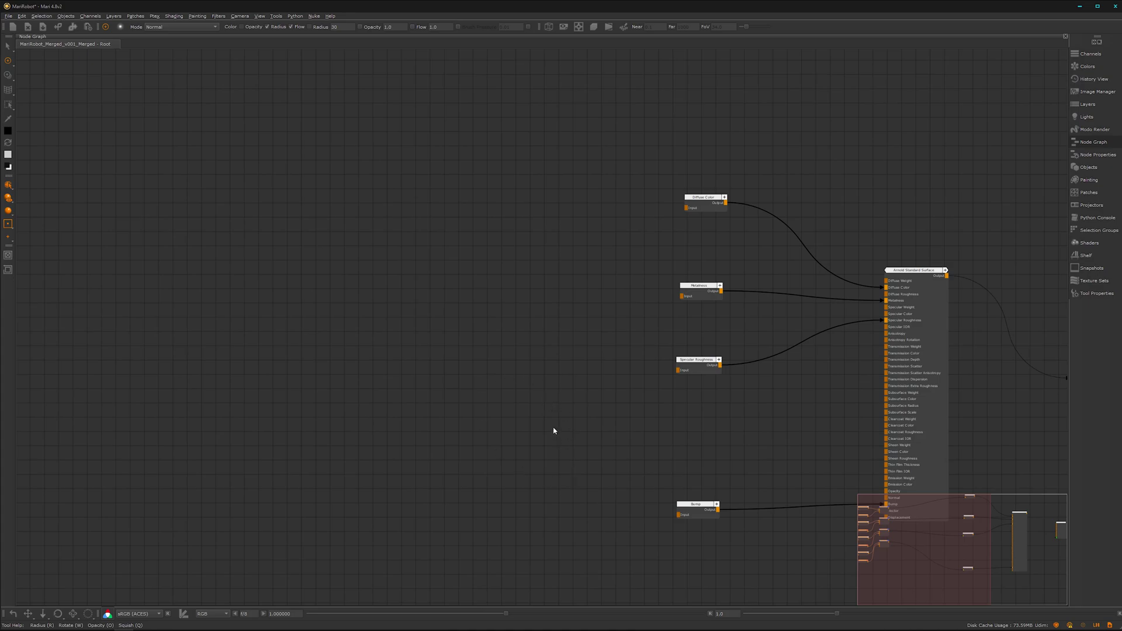
Step: Create a Multi-Channel Merge node with the Arnold Standard Surface shader model
key("Tab")
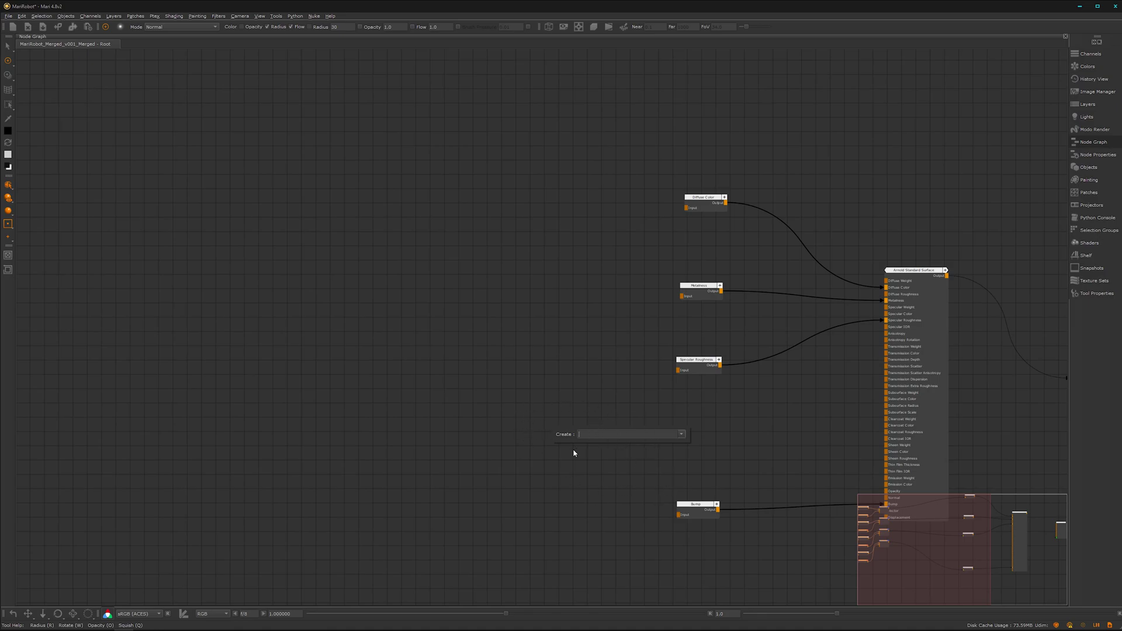
type("mul")
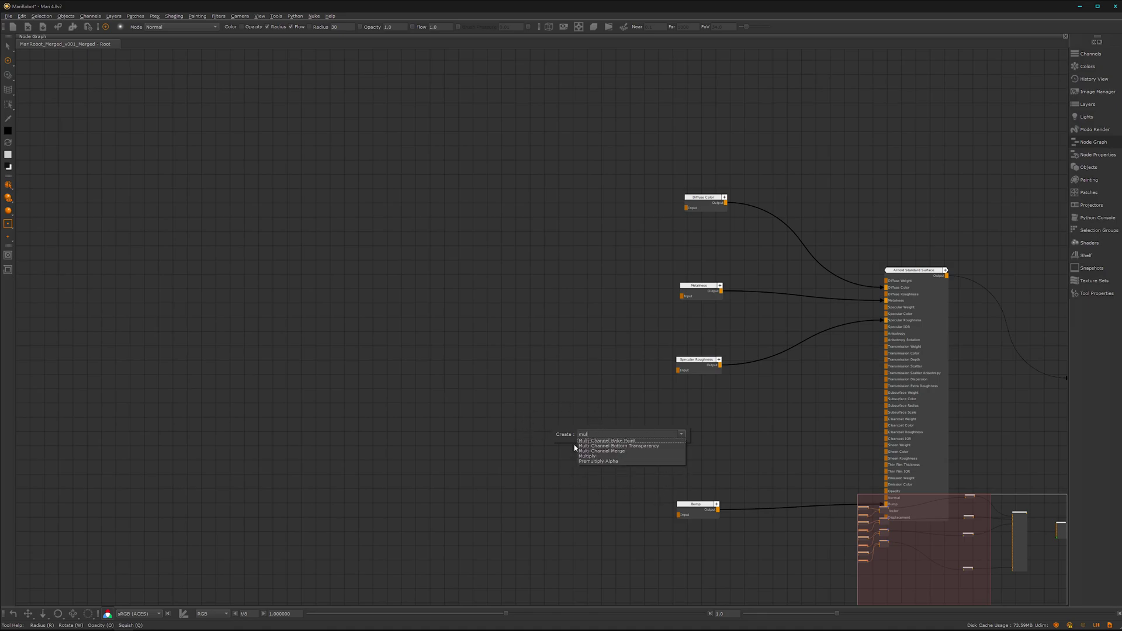
left_click(619, 451)
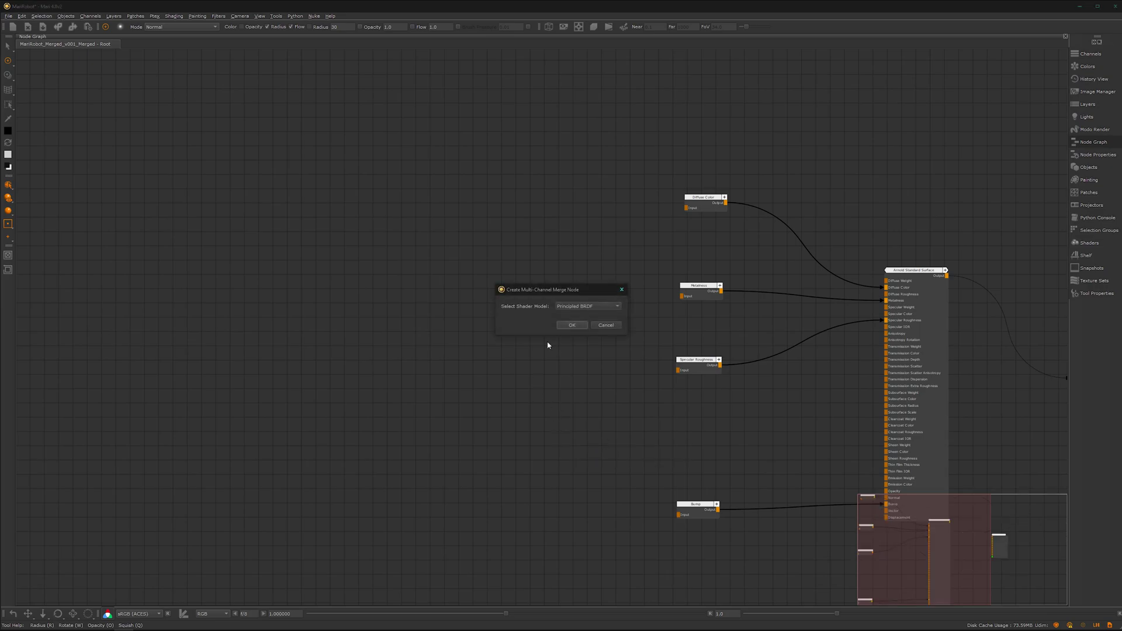
left_click(594, 310)
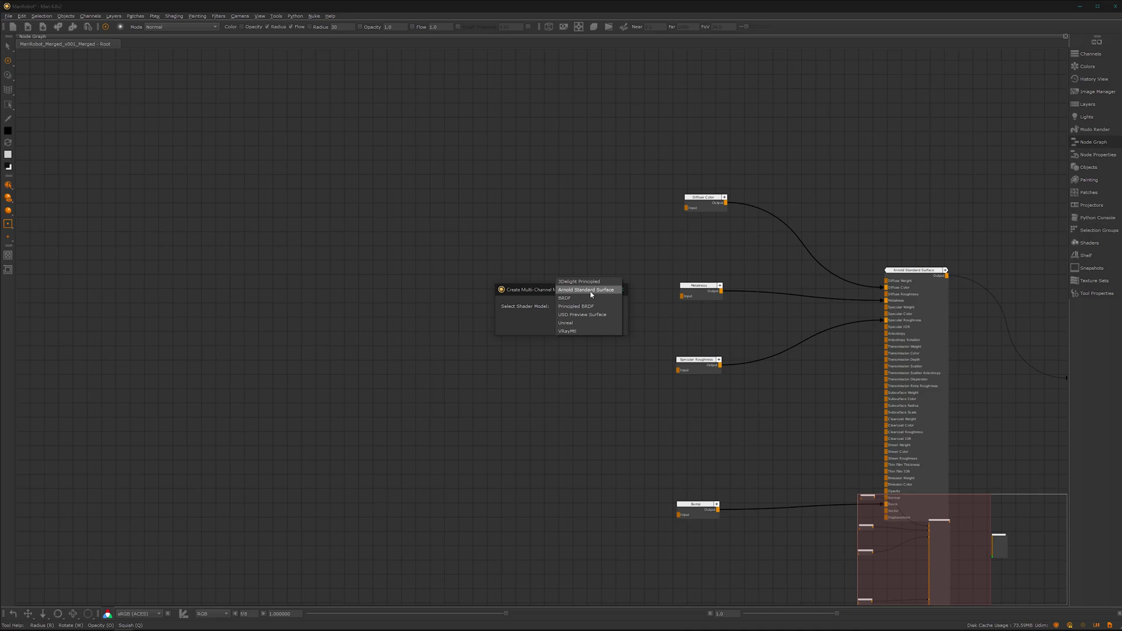
left_click(589, 291)
left_click(572, 326)
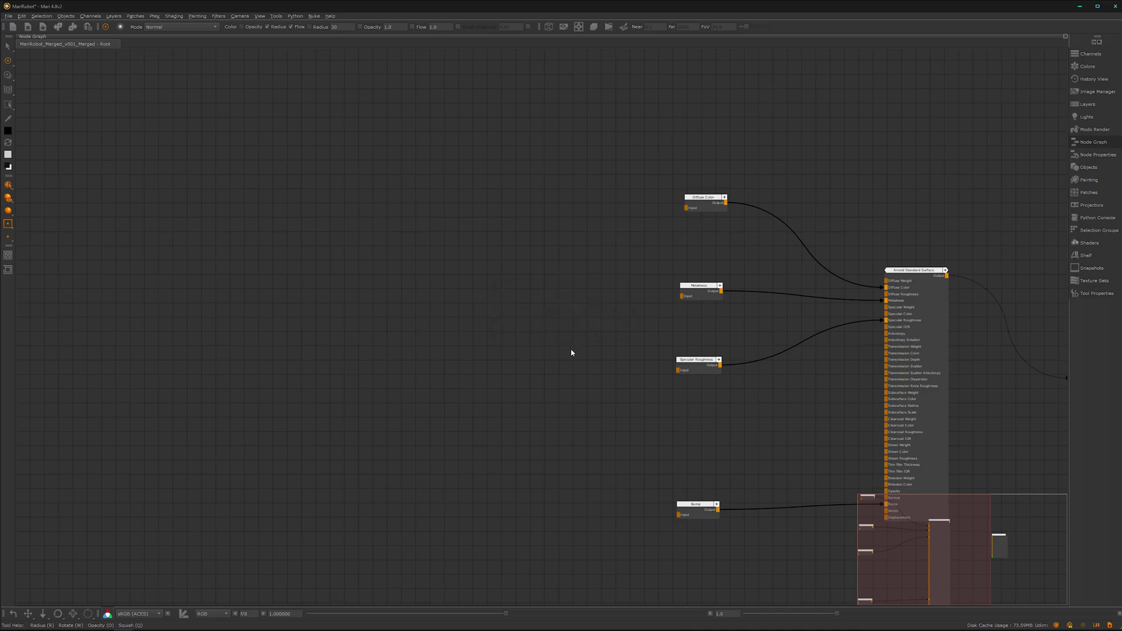
Step: Show the Multi-Channel Merge node's properties, move the node away from the channel nodes and widen the Node Graph
double_click(577, 433)
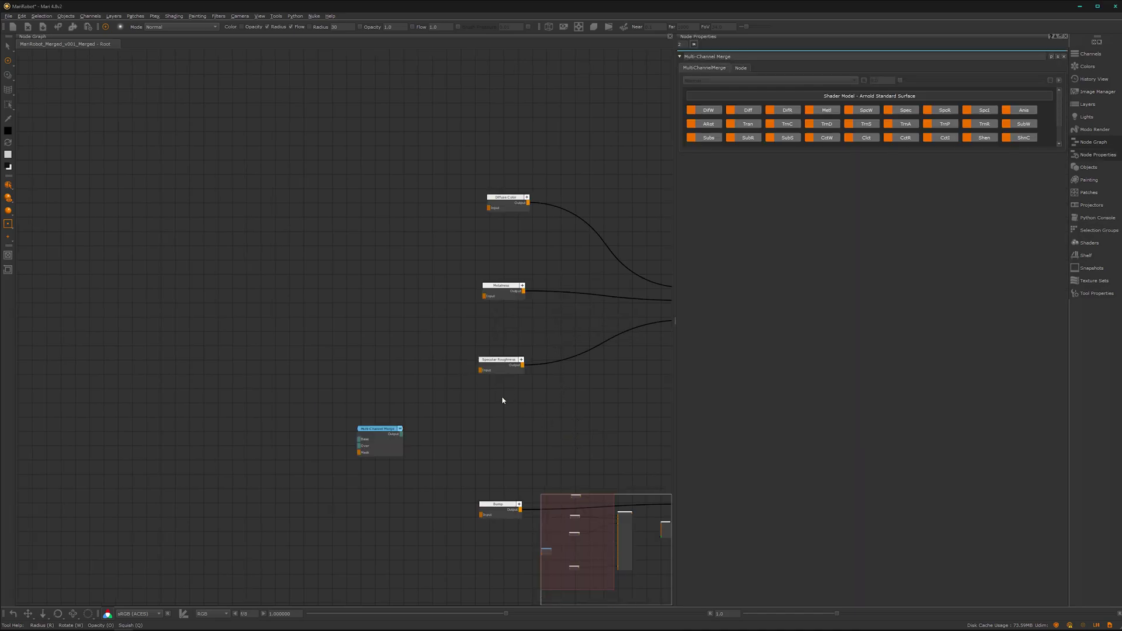
left_click_drag(369, 439, 302, 388)
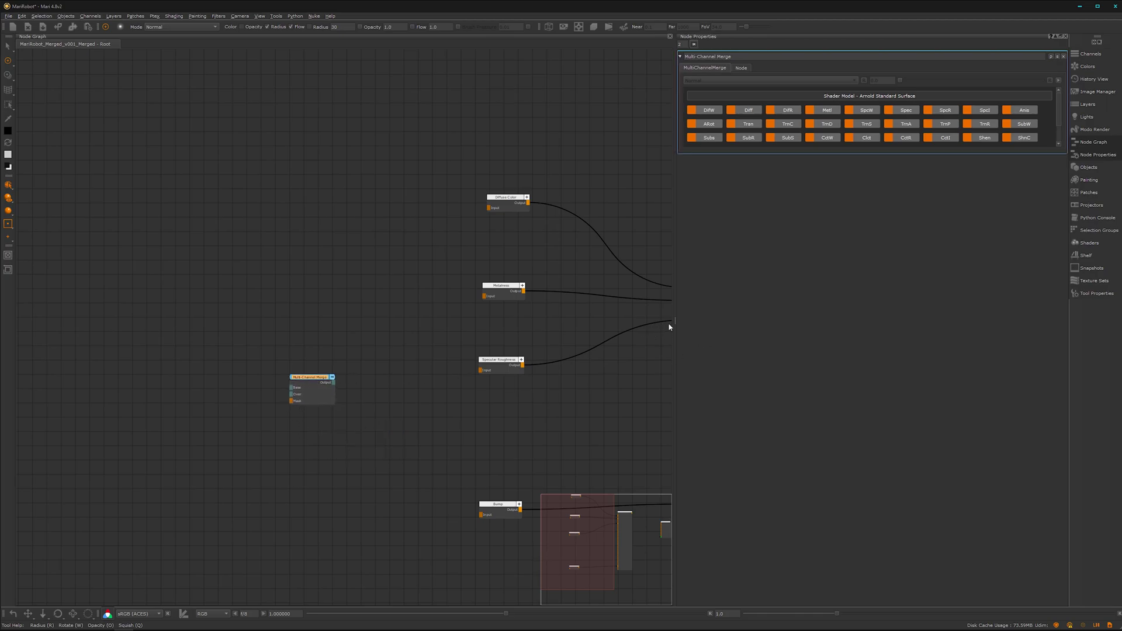
left_click_drag(674, 320, 870, 321)
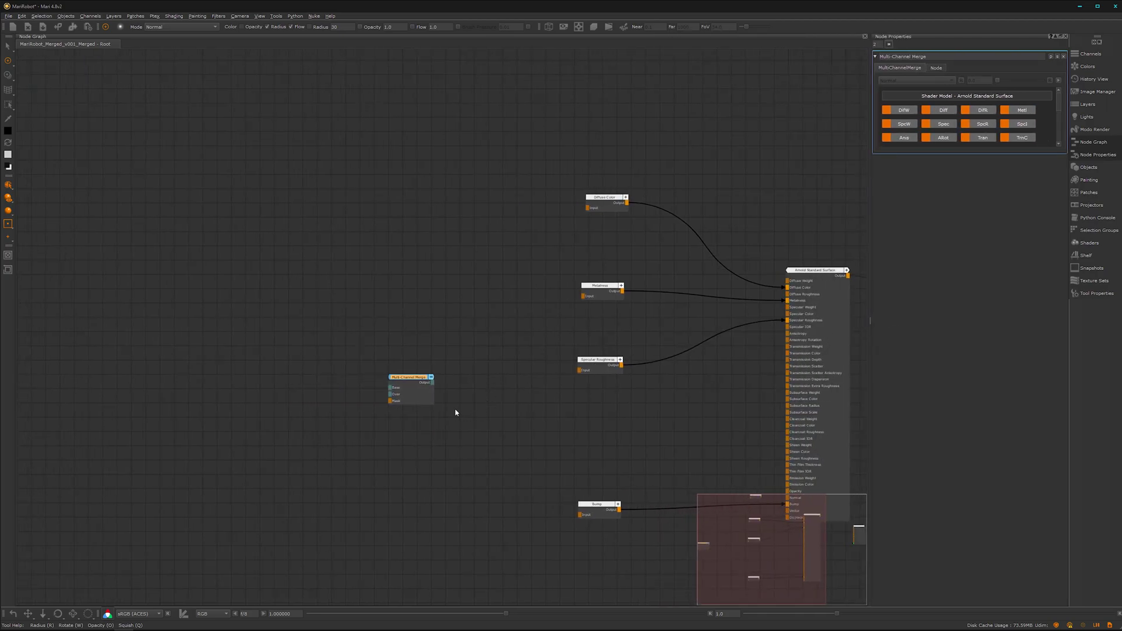
scroll(458, 414, "up", 2)
middle_click_drag(411, 380, 352, 356)
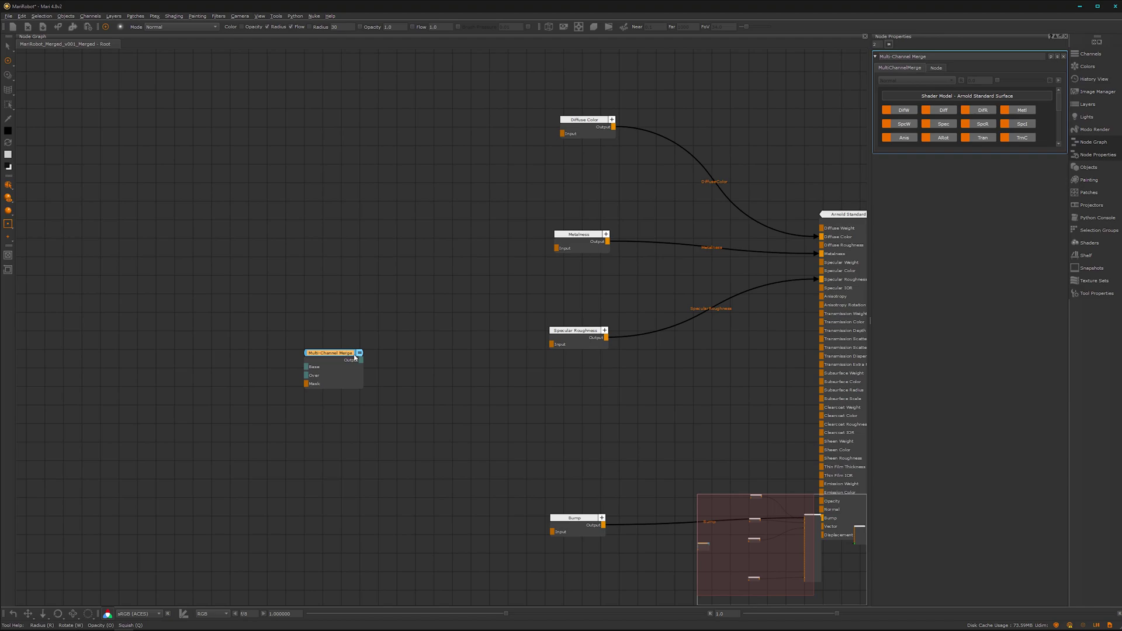
Step: Expand the Multi-Channel Merge node's ports and connect Diff, Metl, SpcR and Bump to Diffuse Color, Metalness, Specular Roughness and Bump
left_click(360, 353)
left_click(359, 353)
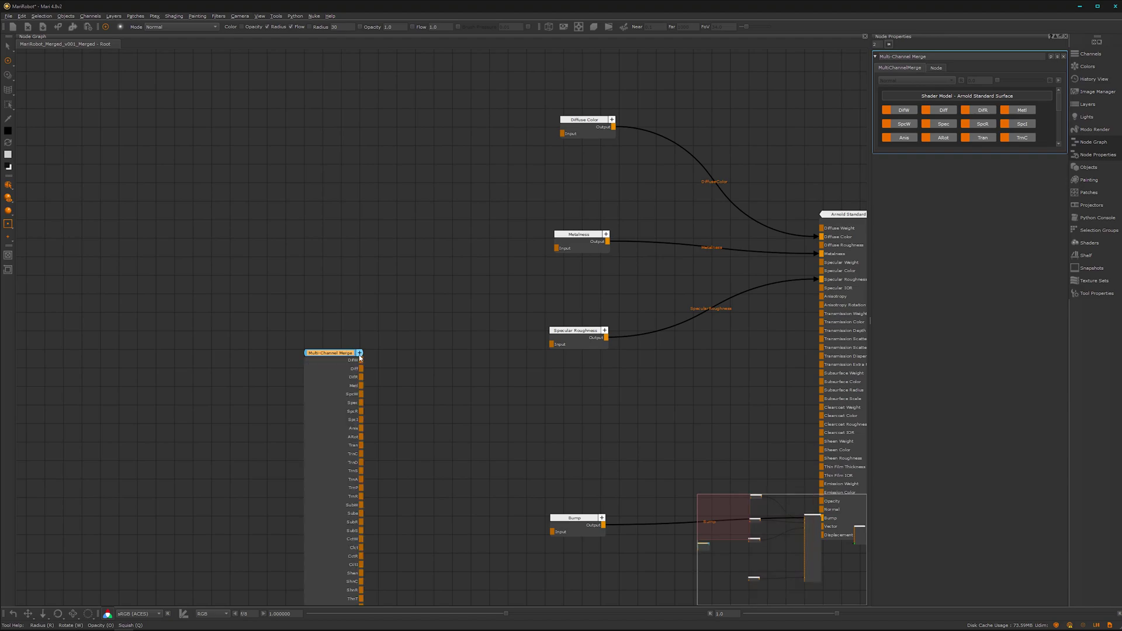
left_click_drag(333, 353, 307, 179)
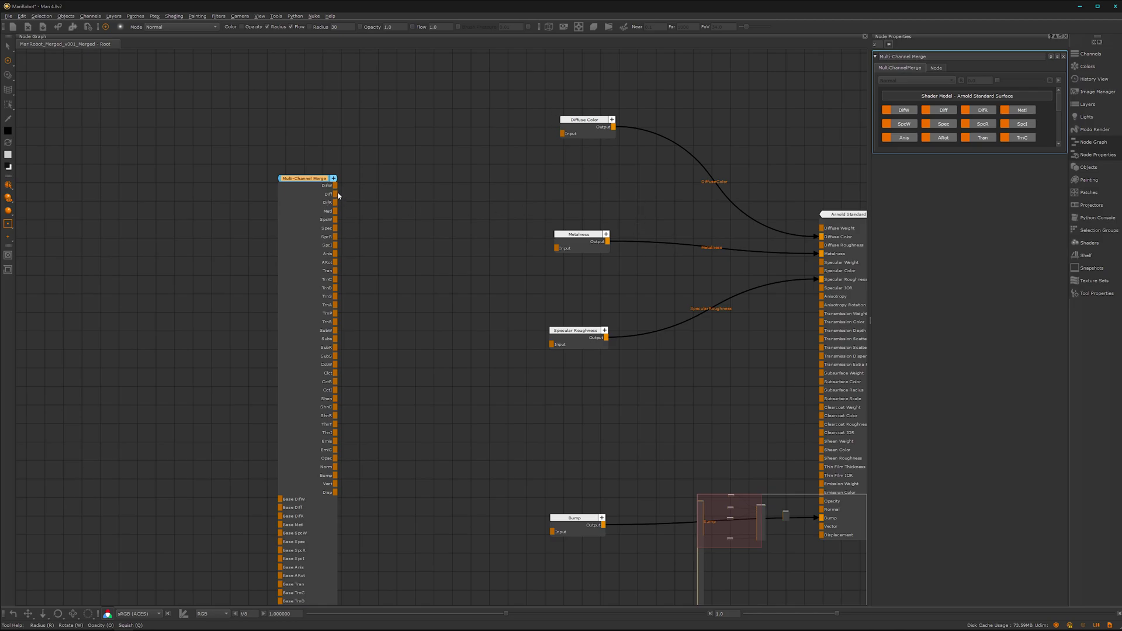
left_click_drag(336, 194, 567, 135)
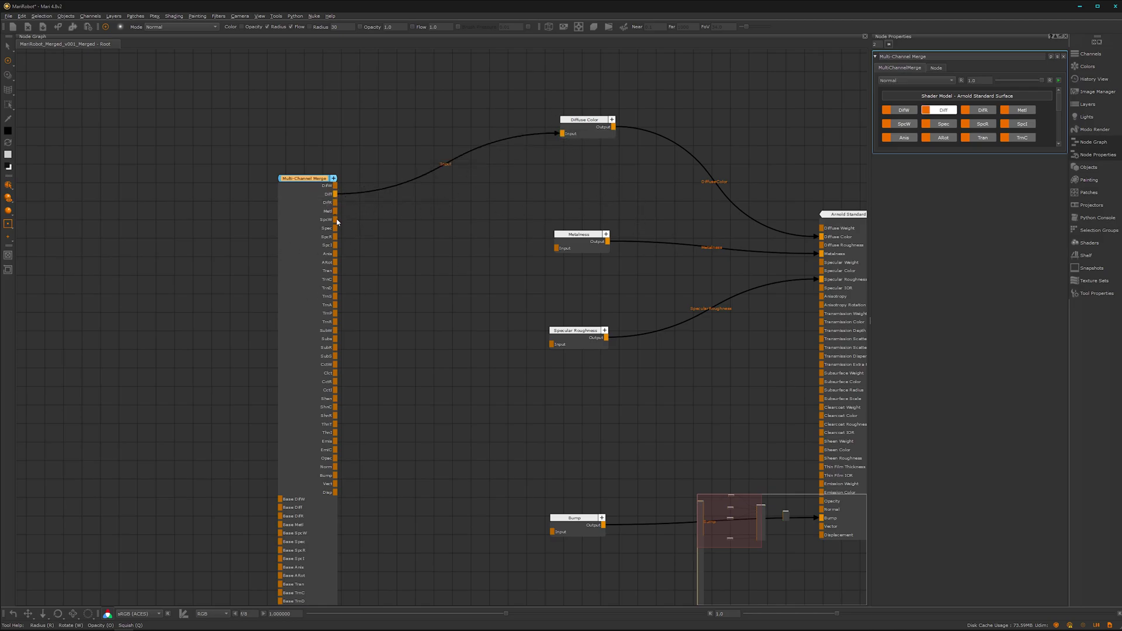
left_click_drag(336, 211, 591, 250)
left_click_drag(336, 238, 591, 342)
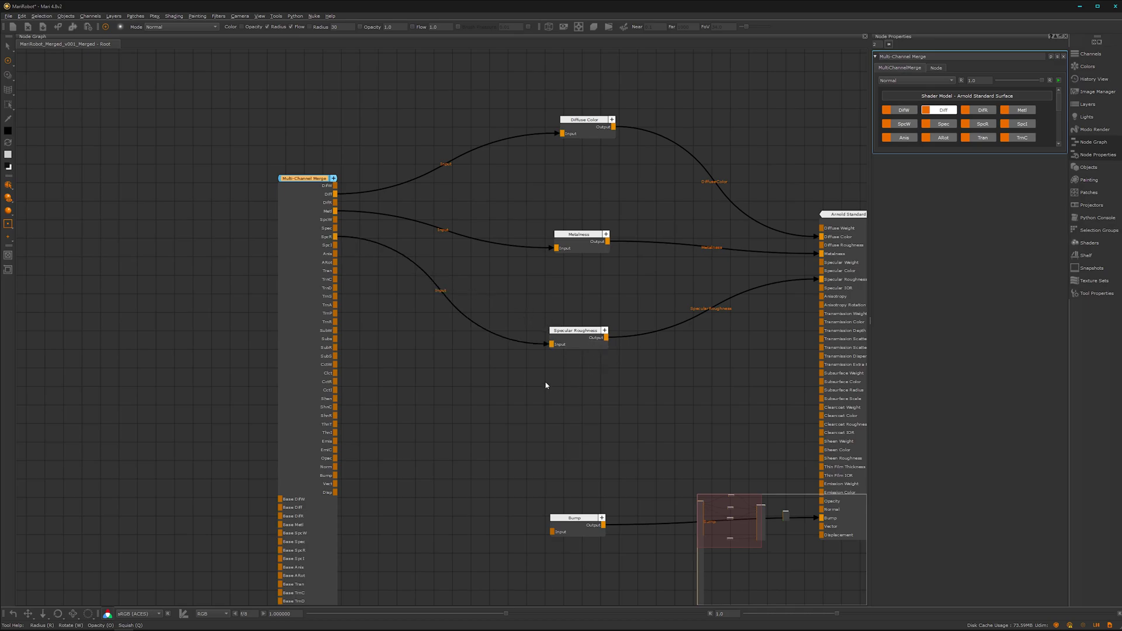
left_click_drag(336, 475, 566, 532)
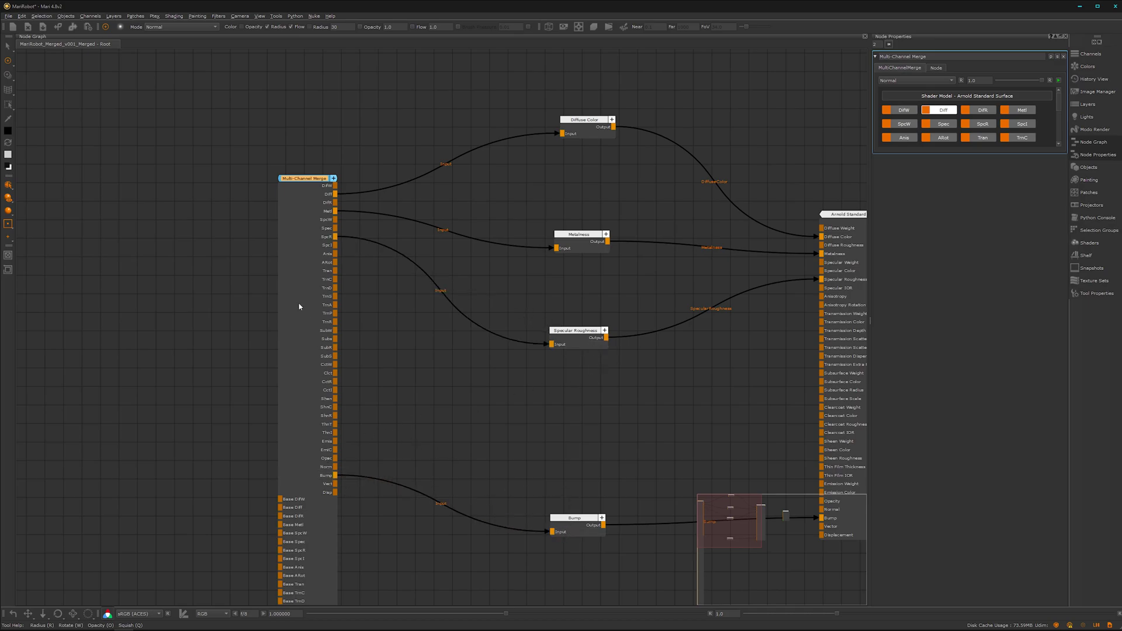
Step: Collapse the Multi-Channel Merge node to its bundled ports and place it at mid-height before the four channel nodes
right_click(304, 244)
key("Escape")
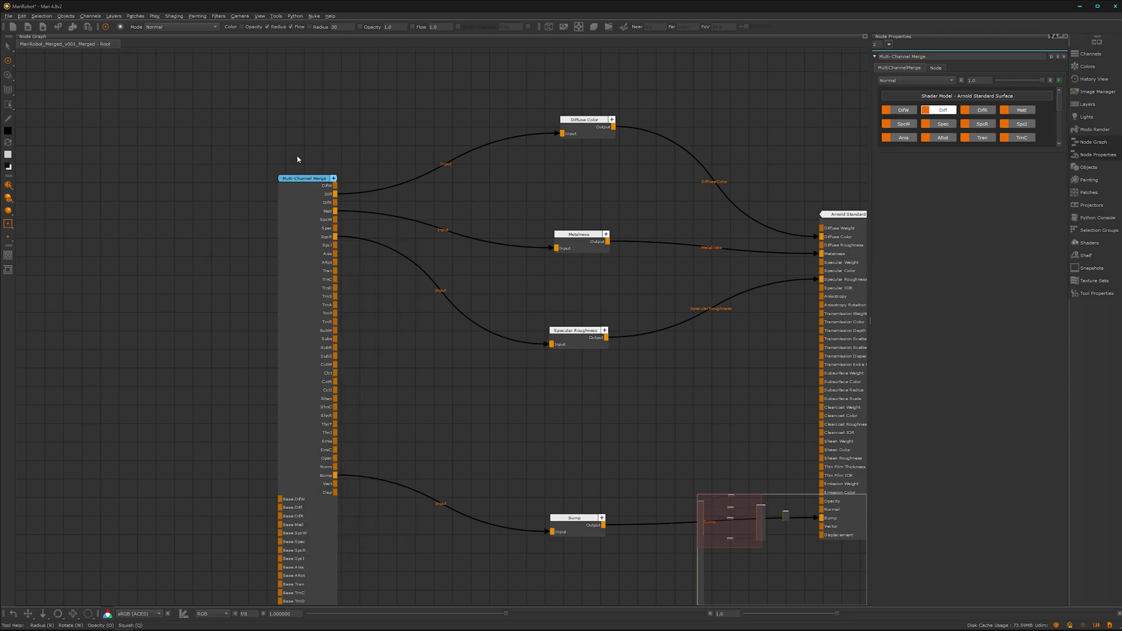
double_click(302, 211)
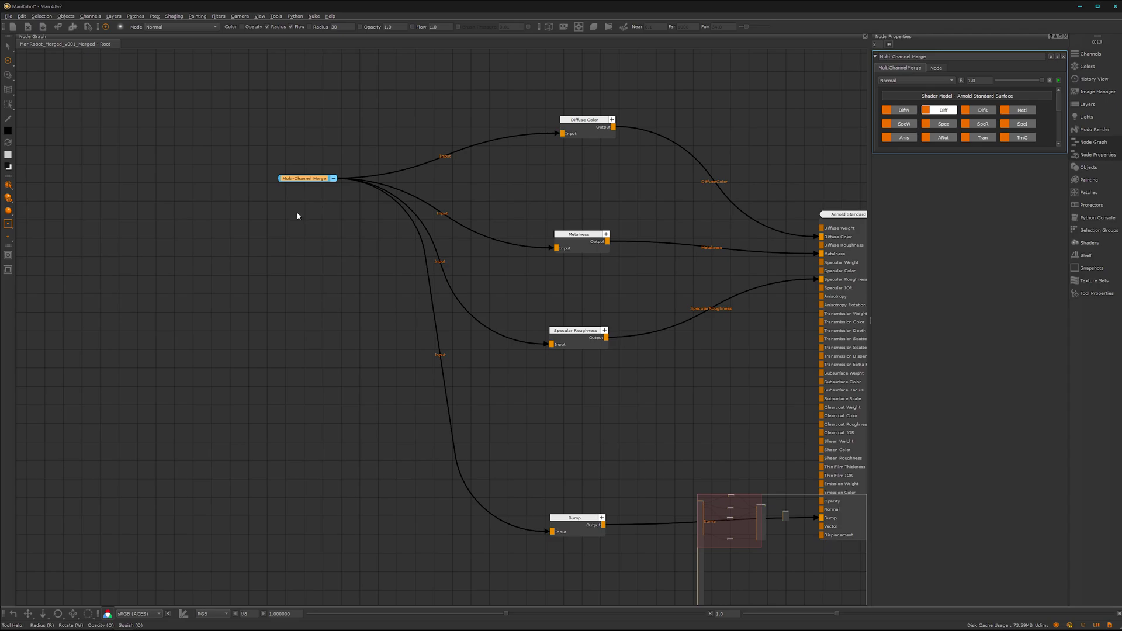
key("ctrl+z")
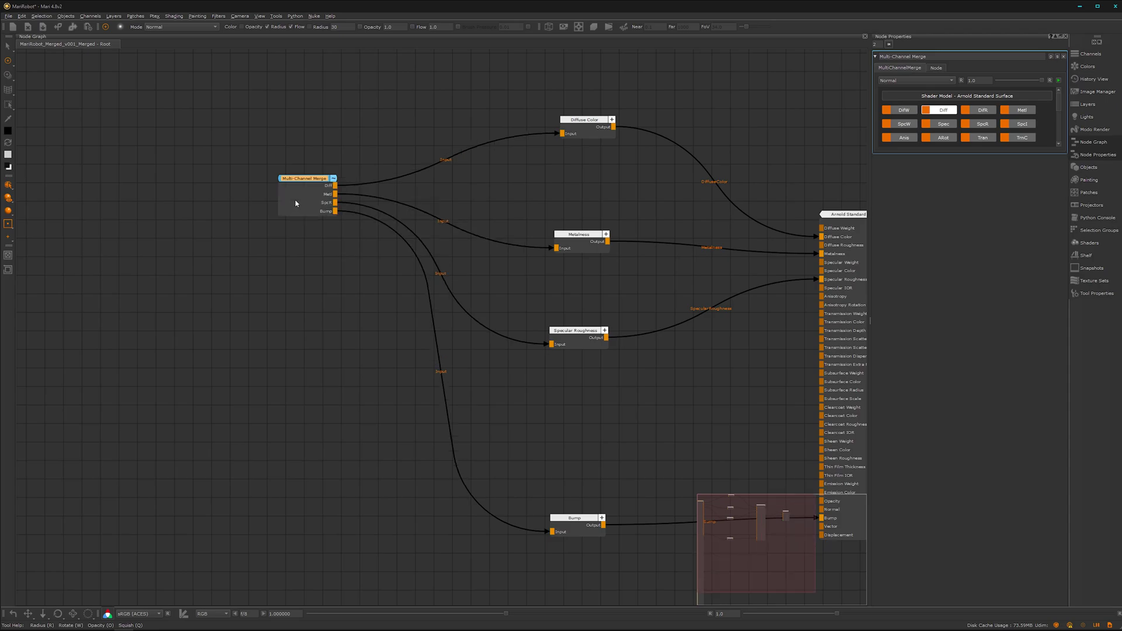
key("ctrl+z")
key("ctrl+z")
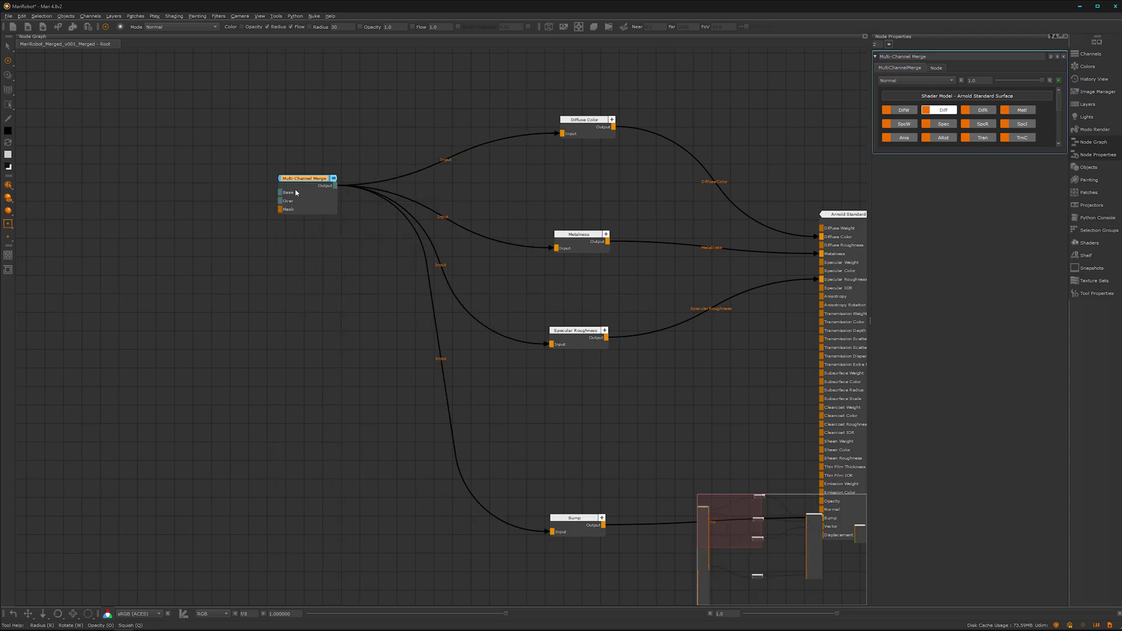
scroll(314, 288, "down", 1)
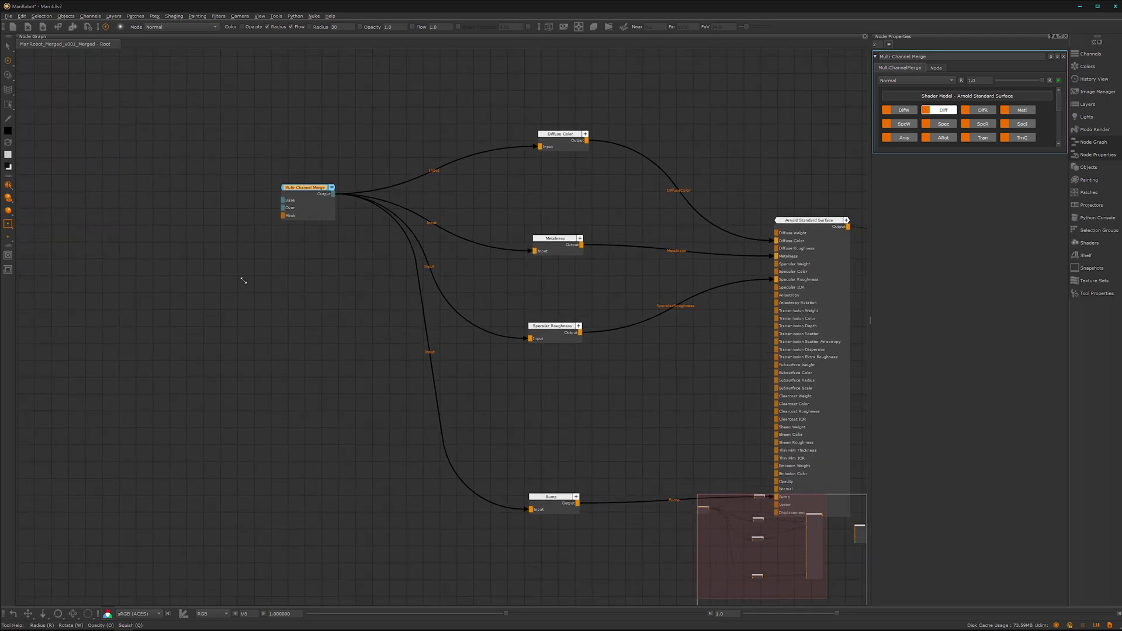
left_click_drag(304, 188, 337, 275)
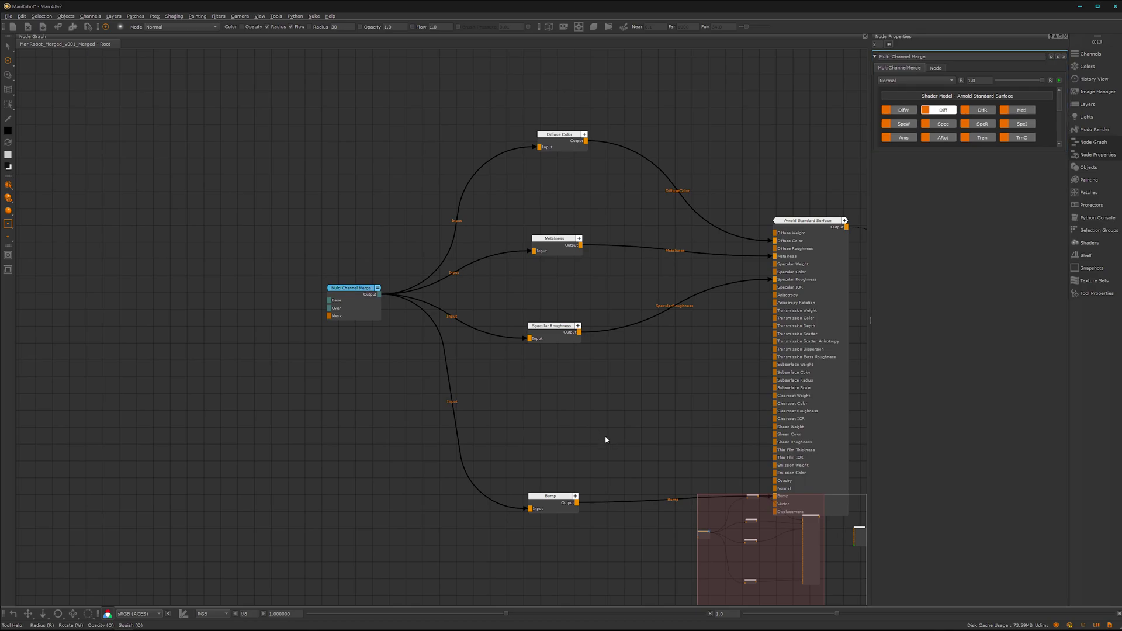
Step: Restore the split layout with the 3D canvas, turn the robot to a three-quarter view and frame the Multi-Channel Merge node
key("space")
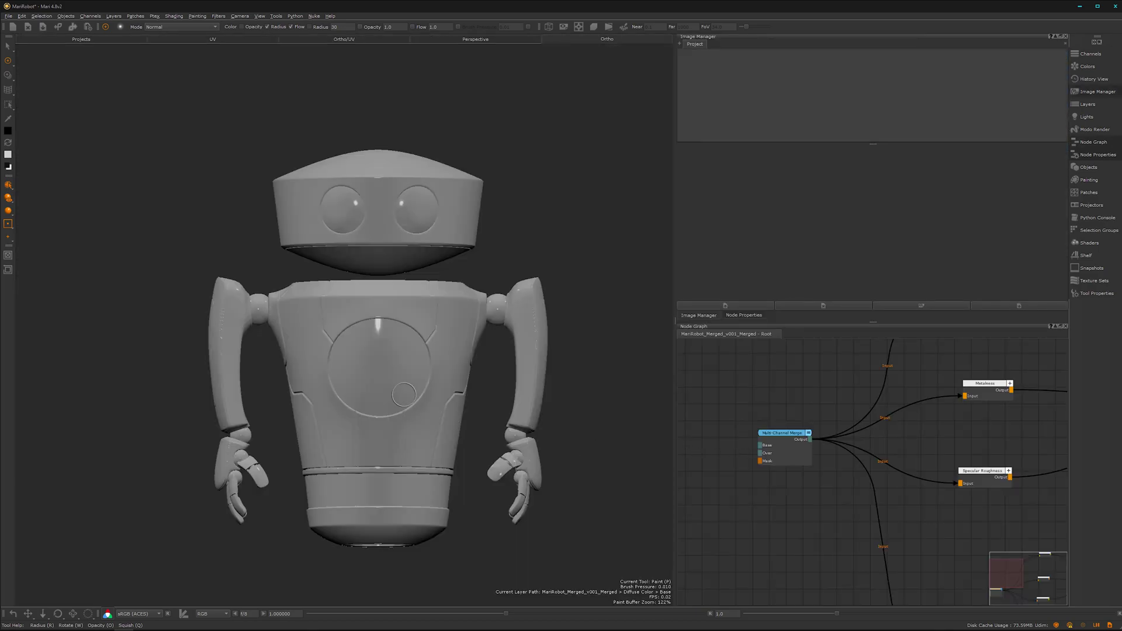
middle_click_drag(403, 395, 509, 458)
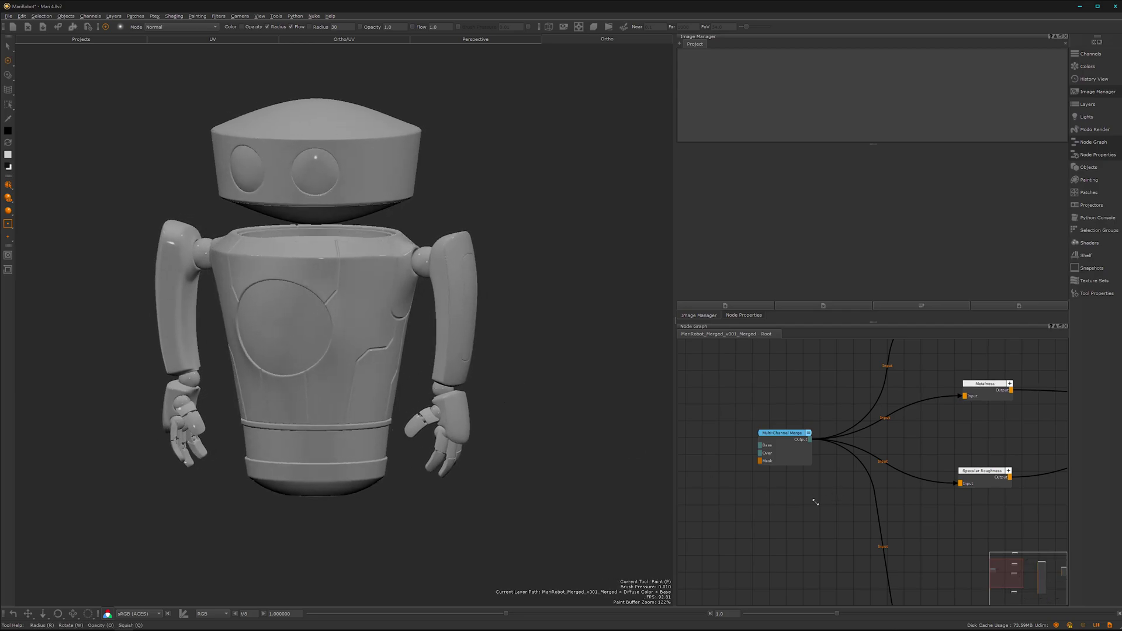
scroll(815, 503, "down", 2)
middle_click_drag(811, 518, 927, 501)
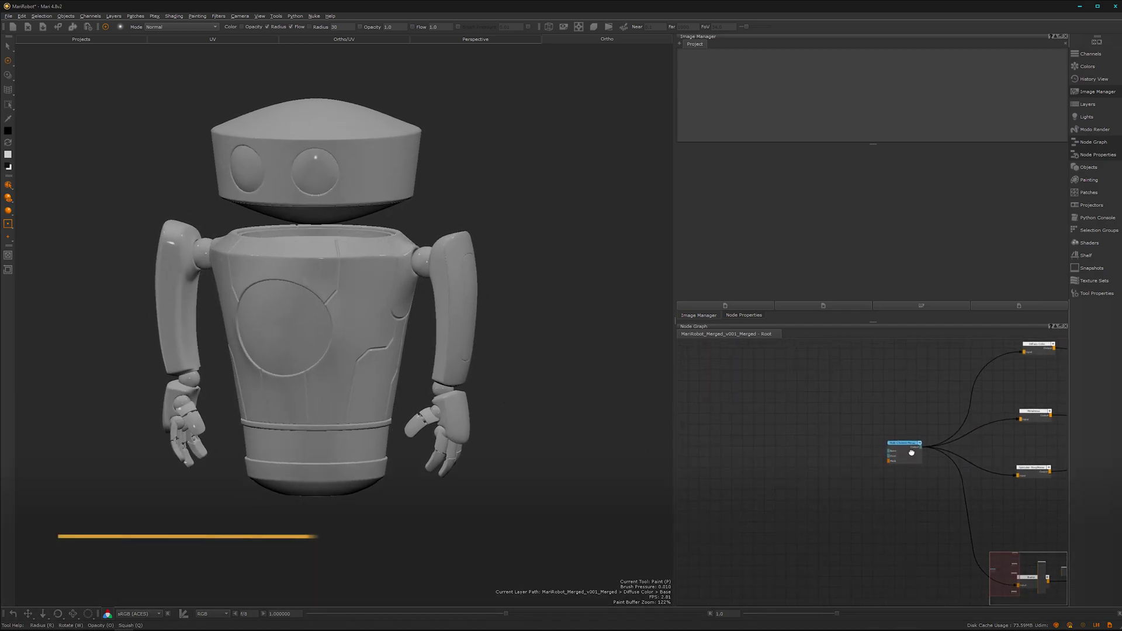
middle_click_drag(911, 453, 894, 476)
Step: Create a Material node with the Arnold Standard Surface shader
key("Tab")
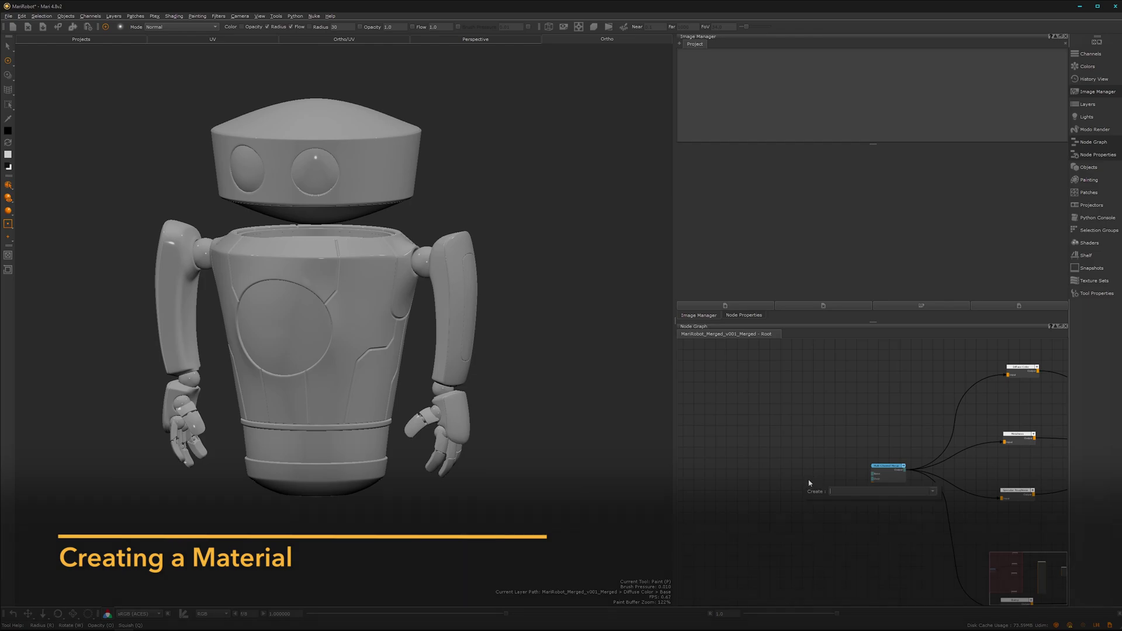
type("mater")
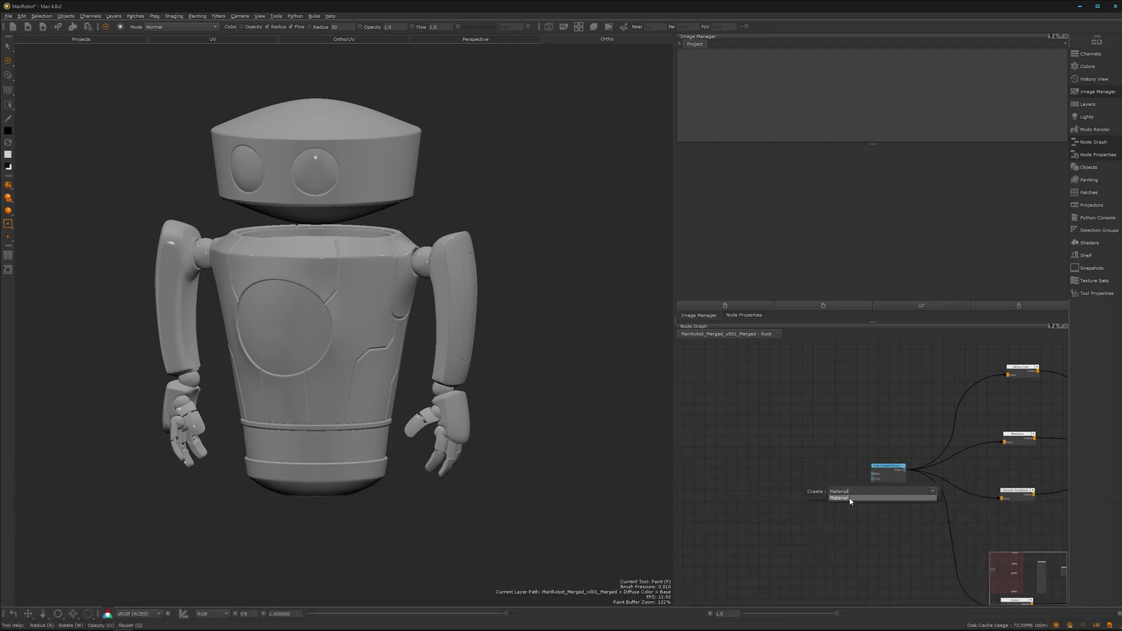
left_click(855, 498)
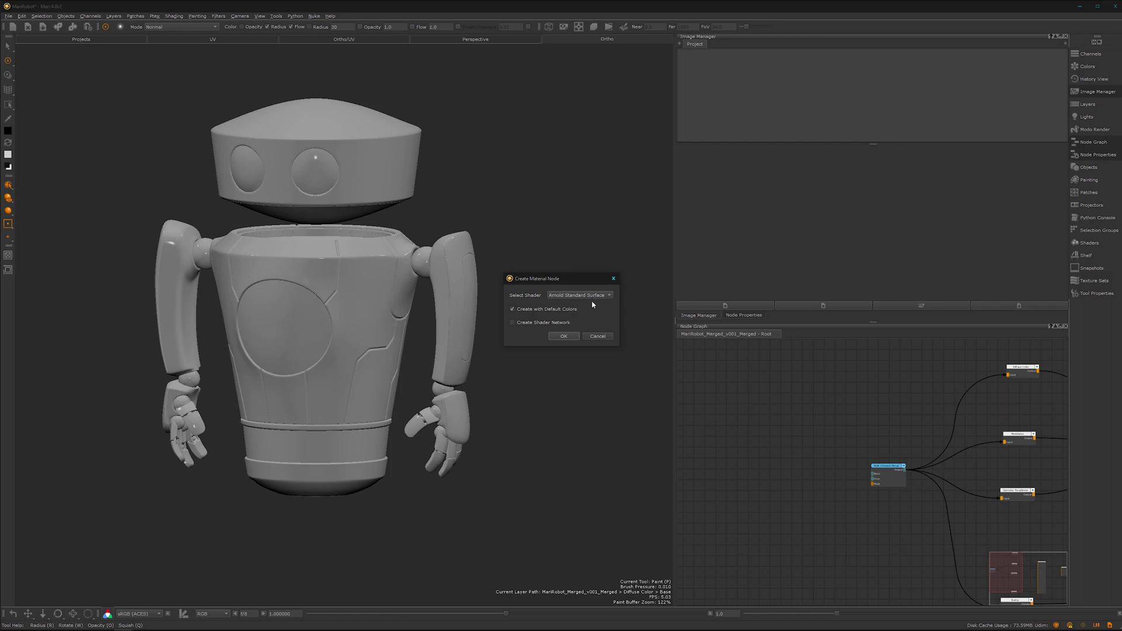
left_click(528, 323)
left_click(514, 310)
left_click(564, 337)
Step: Place the Material node above the Multi-Channel Merge node and open its properties and internal network
left_click_drag(821, 485, 840, 403)
scroll(838, 460, "down", 1)
scroll(838, 460, "up", 4)
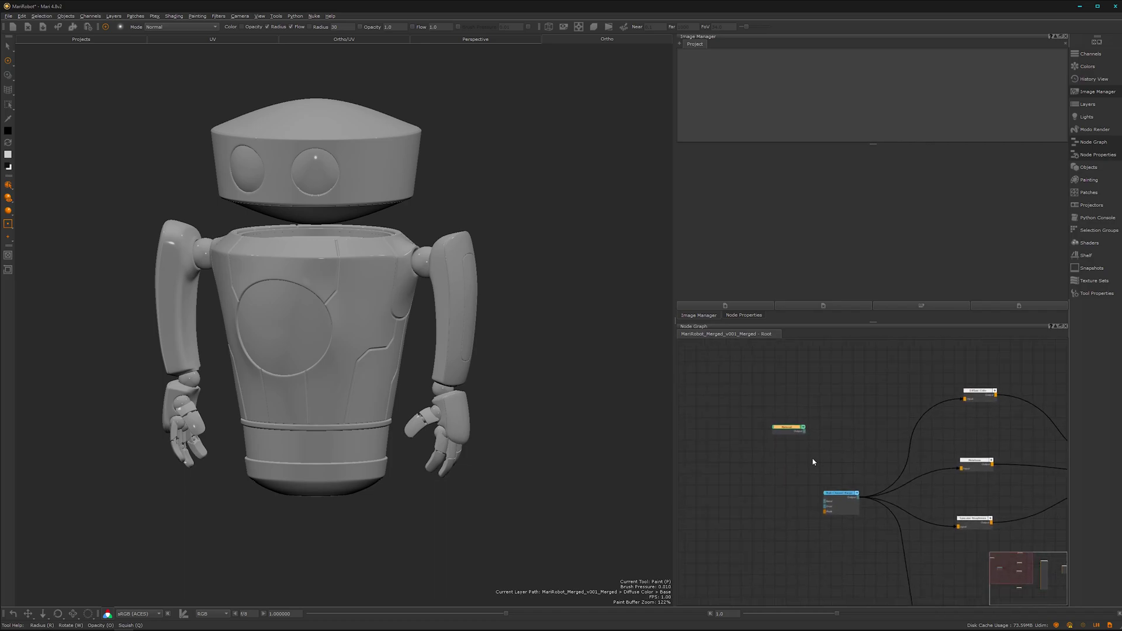
left_click_drag(775, 417, 787, 391)
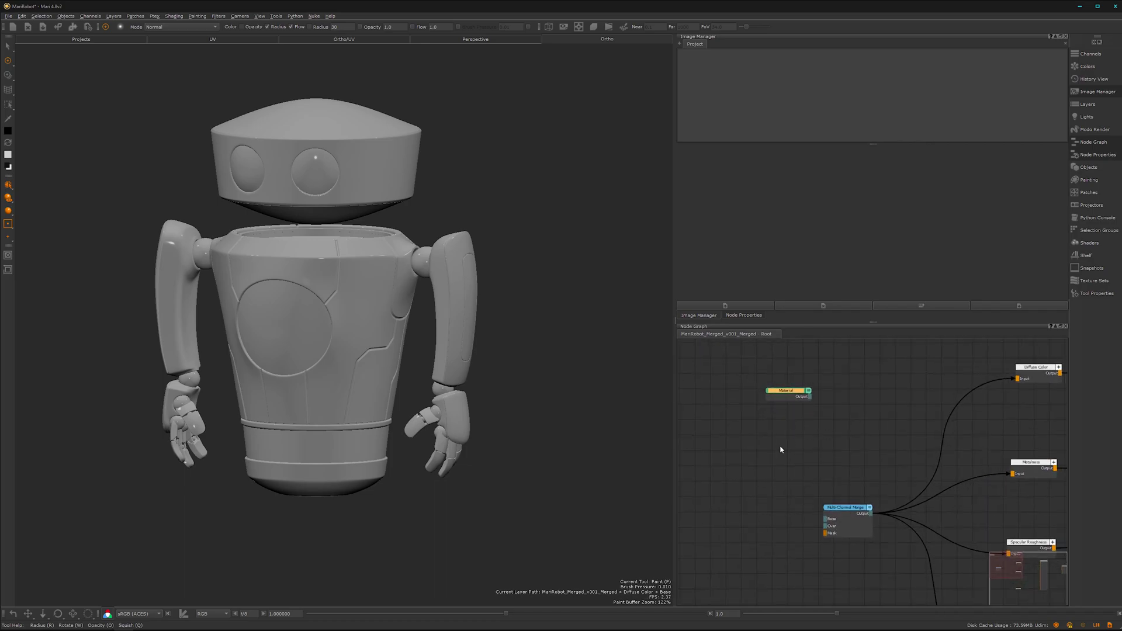
double_click(798, 393)
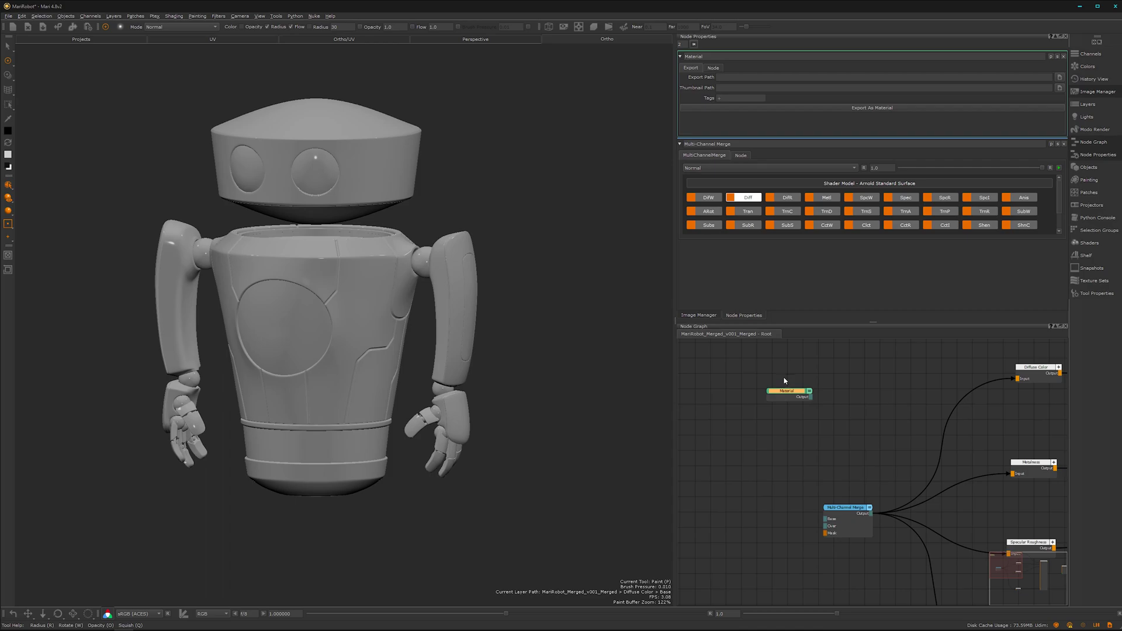
left_click(1057, 58)
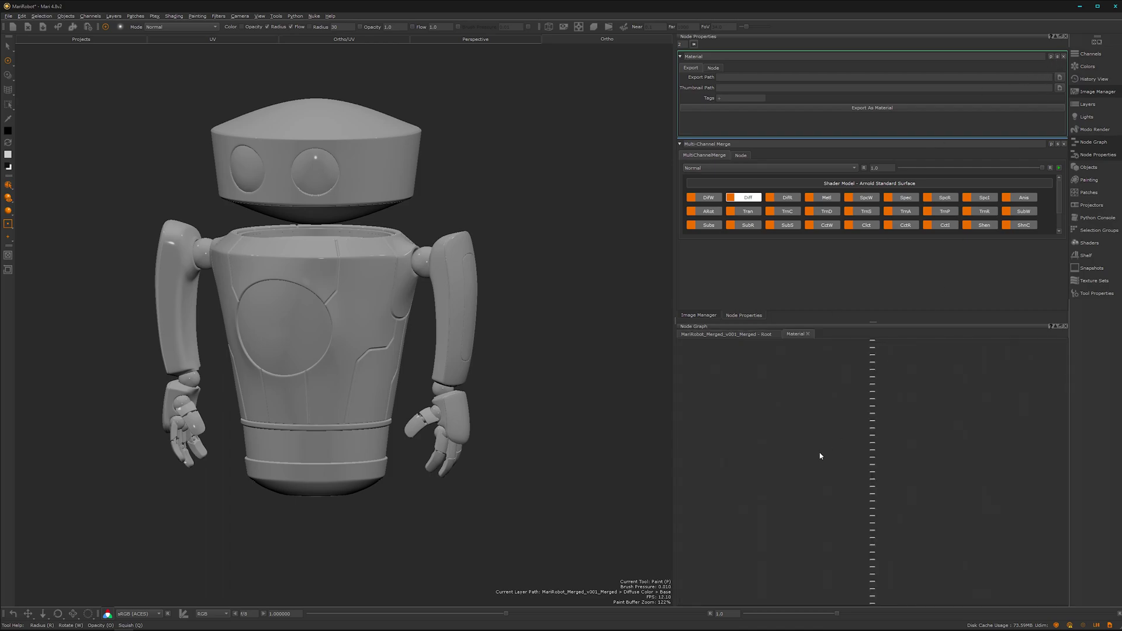
Step: Maximize the Node Graph and bring the material's Opac, Norm, Bump, Vect and Disp nodes into view
key("space")
middle_click_drag(557, 345, 727, 237)
middle_click_drag(623, 373, 643, 322, "ctrl")
middle_click_drag(752, 256, 741, 351)
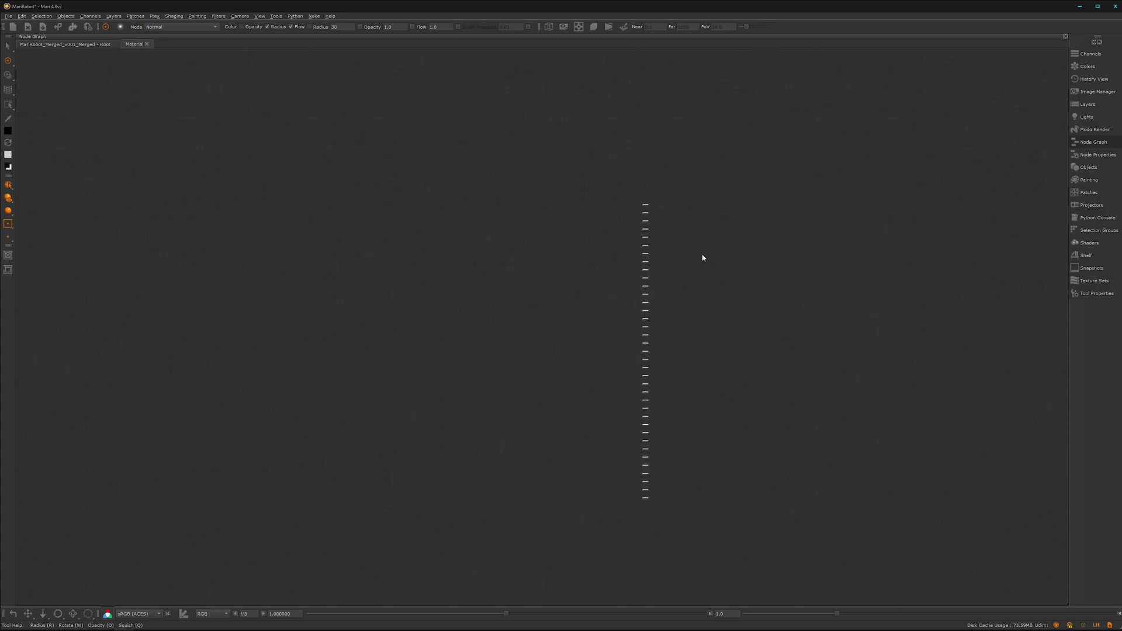
mouse_move(801, 203)
middle_mouse_down("ctrl")
mouse_move(707, 336)
mouse_move(744, 358)
mouse_move(682, 389)
mouse_move(844, 270)
mouse_move(872, 296)
mouse_move(718, 420)
mouse_move(801, 378)
mouse_move(729, 473)
mouse_move(597, 397)
middle_mouse_up("ctrl")
key("Tab")
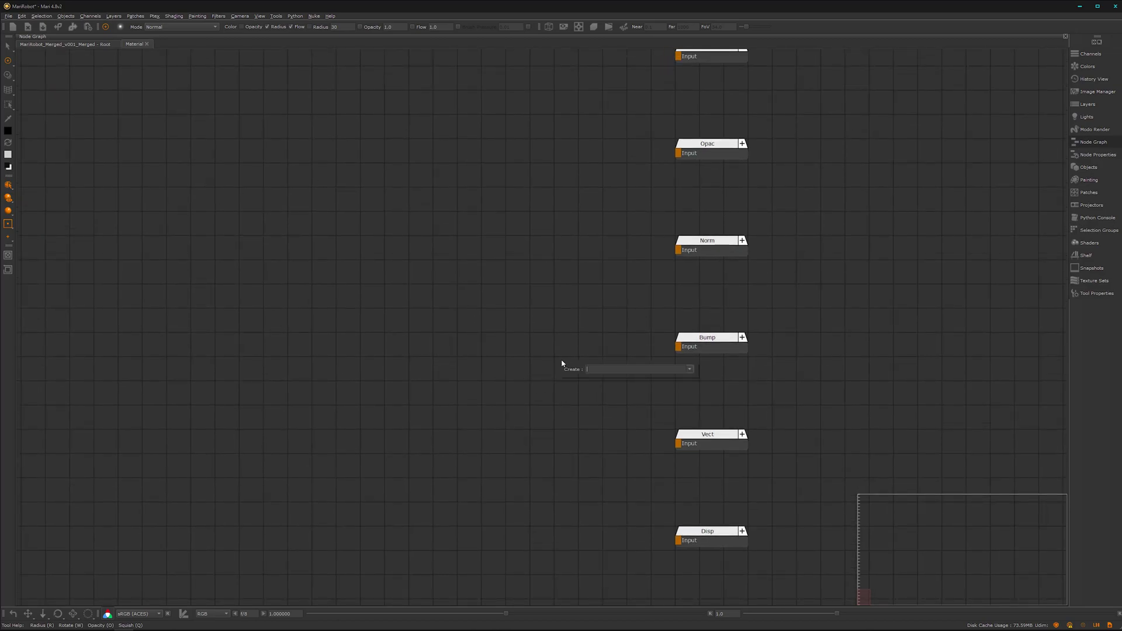
key("Escape")
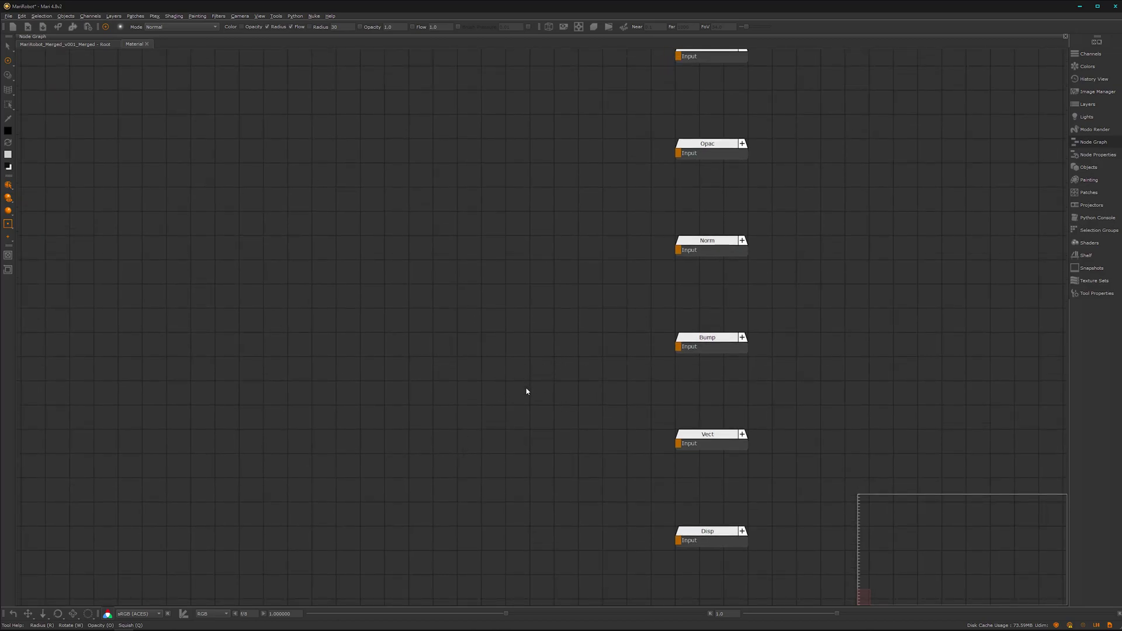
Step: Create a Paint node at 1024 x 1024 with its base color set to a mid grey of value 50
key("p")
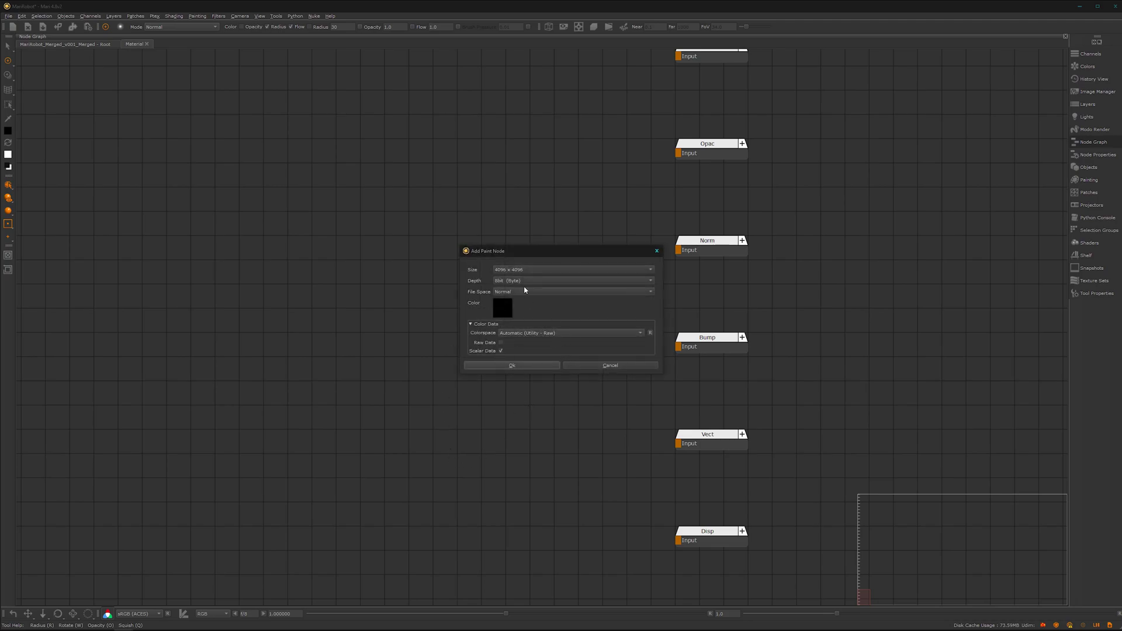
left_click_drag(551, 253, 492, 252)
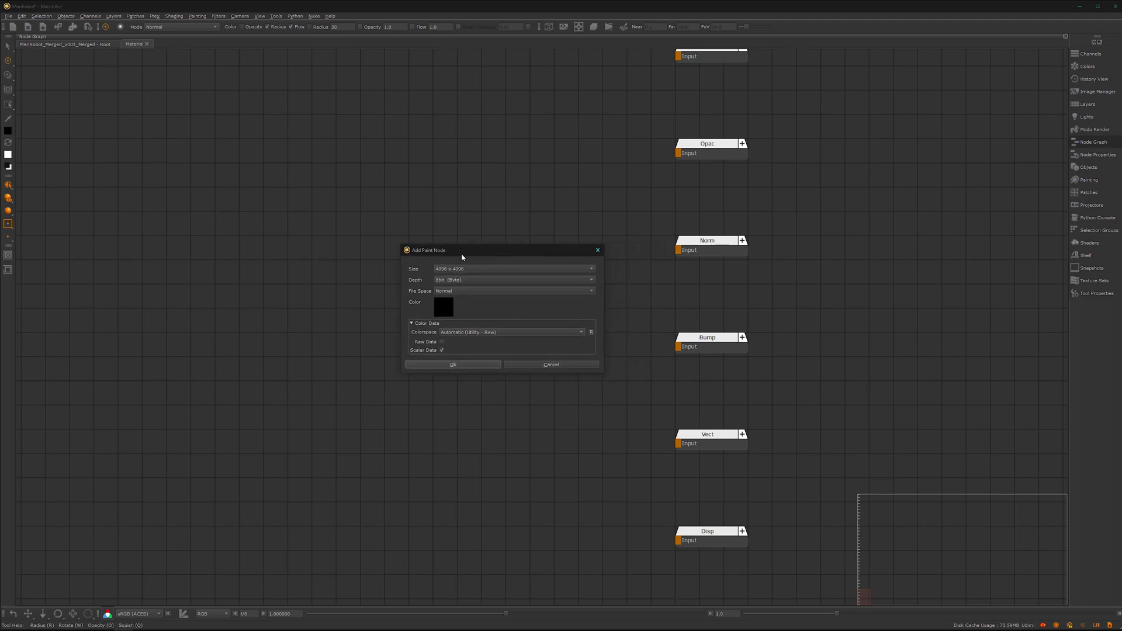
left_click(497, 271)
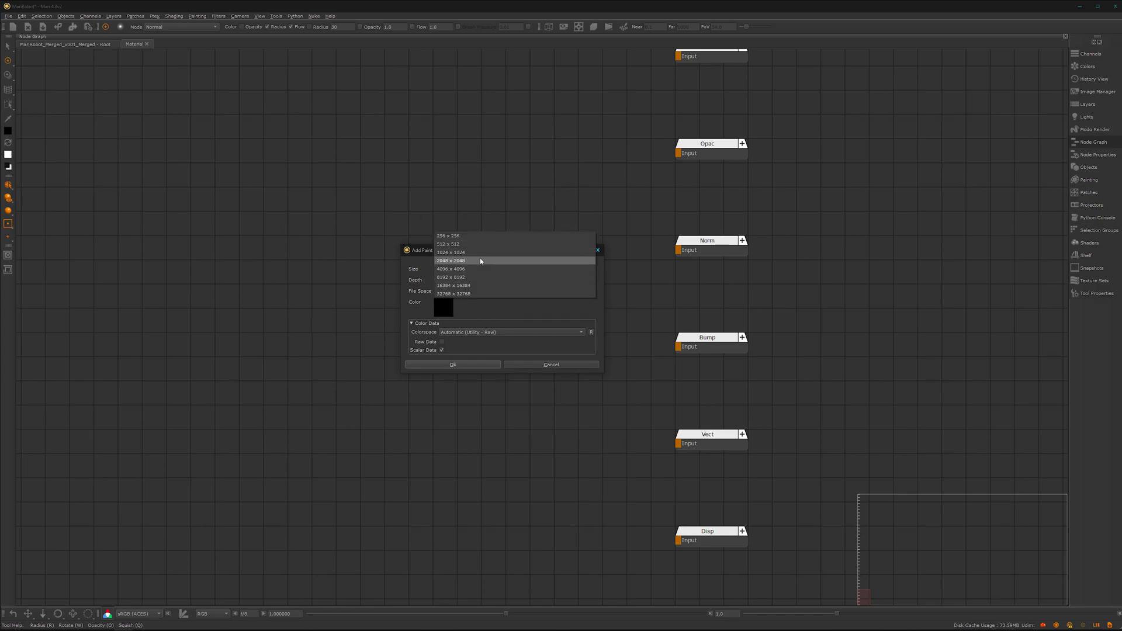
left_click(476, 253)
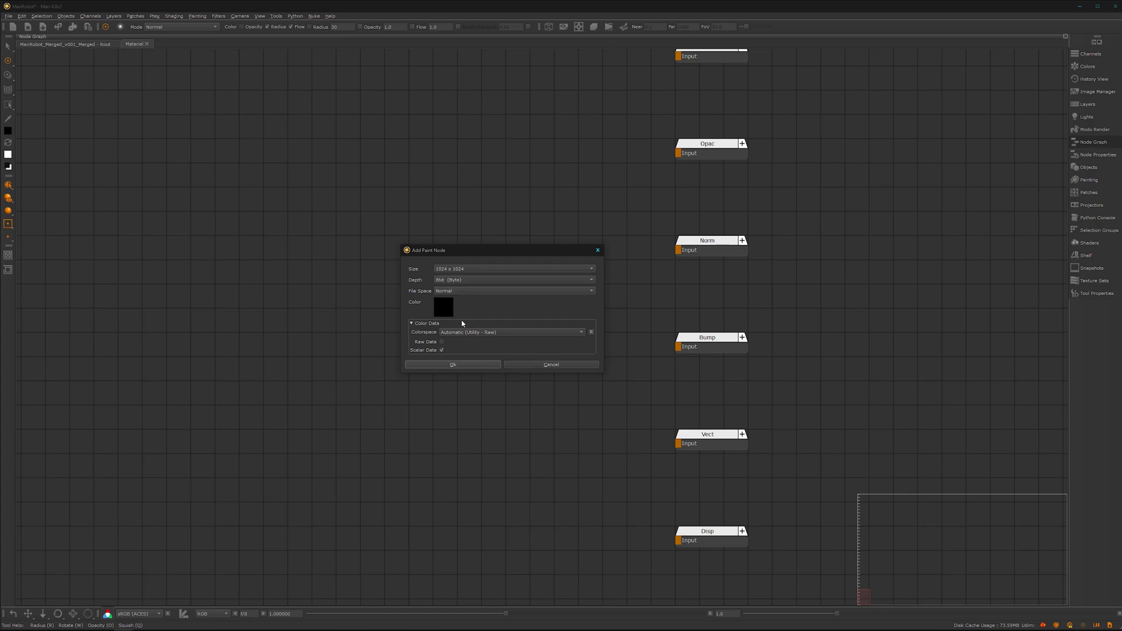
left_click(436, 309)
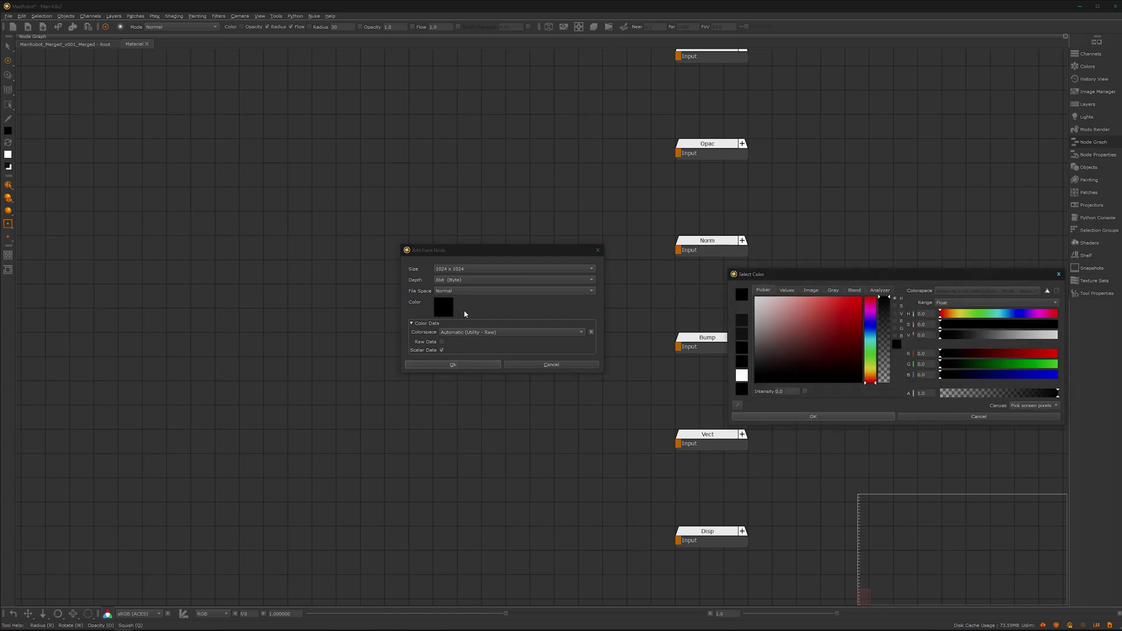
left_click_drag(924, 275, 883, 252)
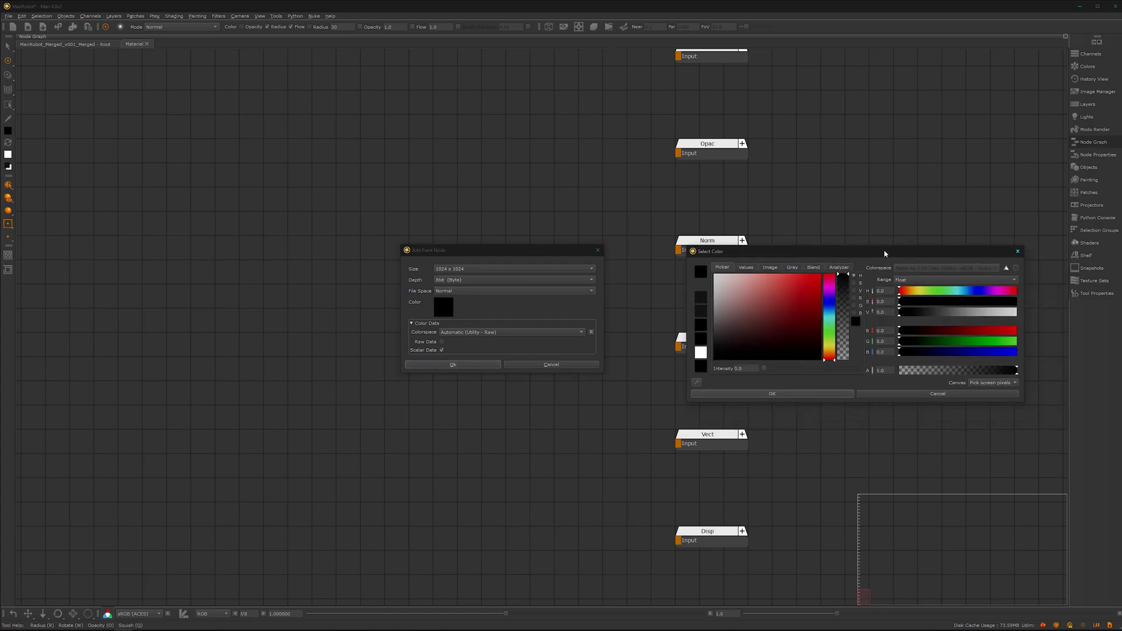
left_click(881, 312)
type("50")
key("Return")
left_click(842, 393)
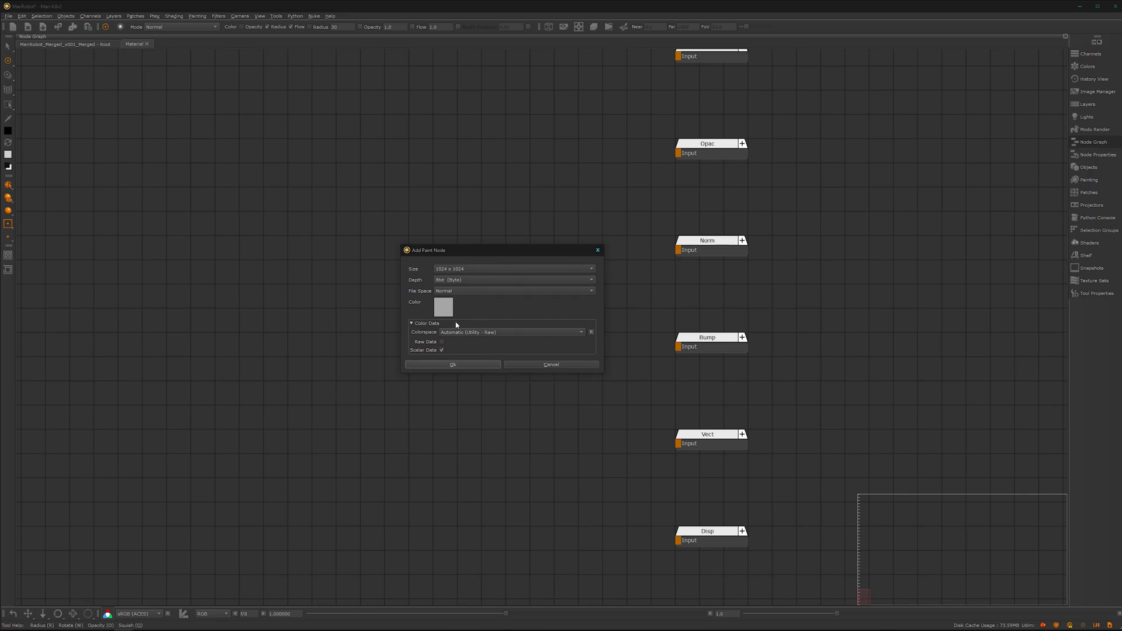
left_click(468, 366)
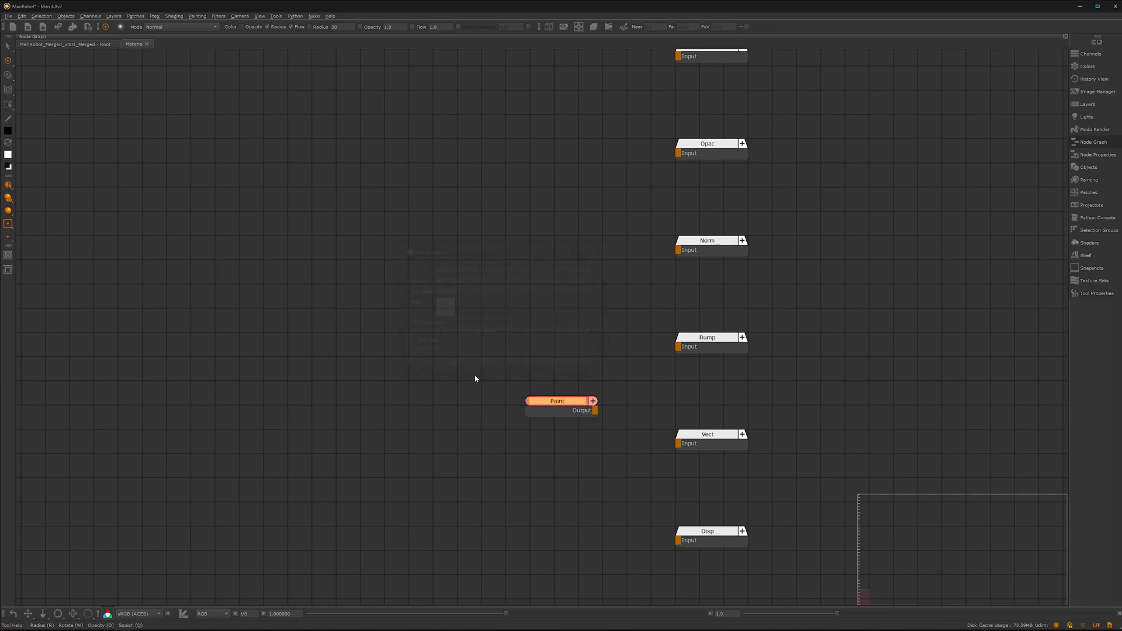
Step: Move the Paint node well to the left of the Bump and Vect nodes and enclose it in a Backdrop
left_click_drag(572, 405, 517, 420)
left_click_drag(412, 429, 275, 425)
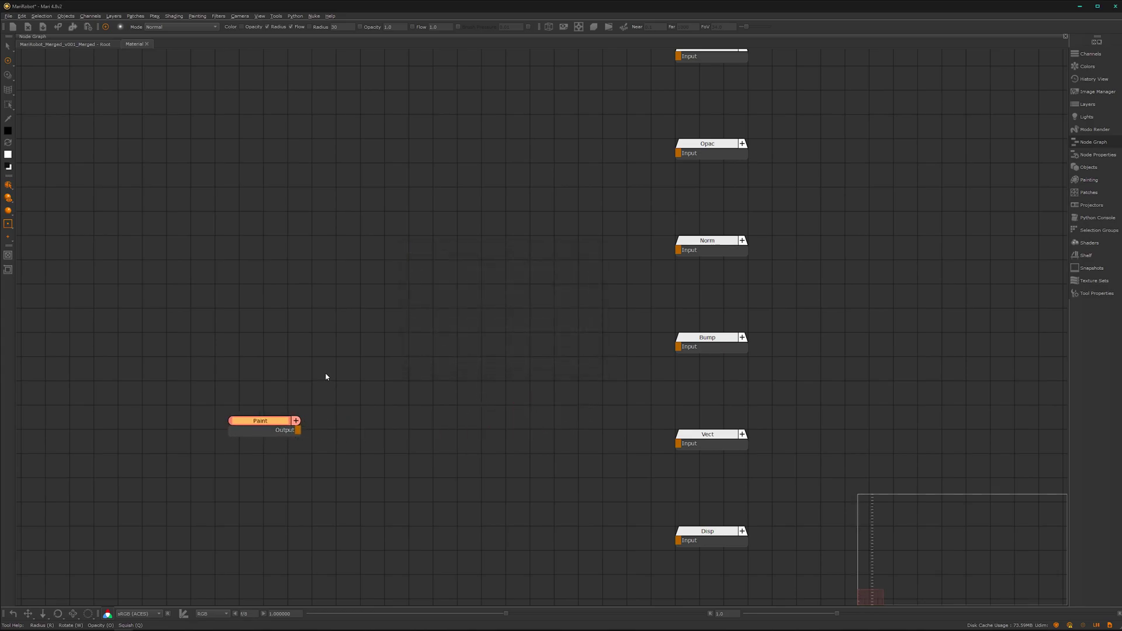
key("Tab")
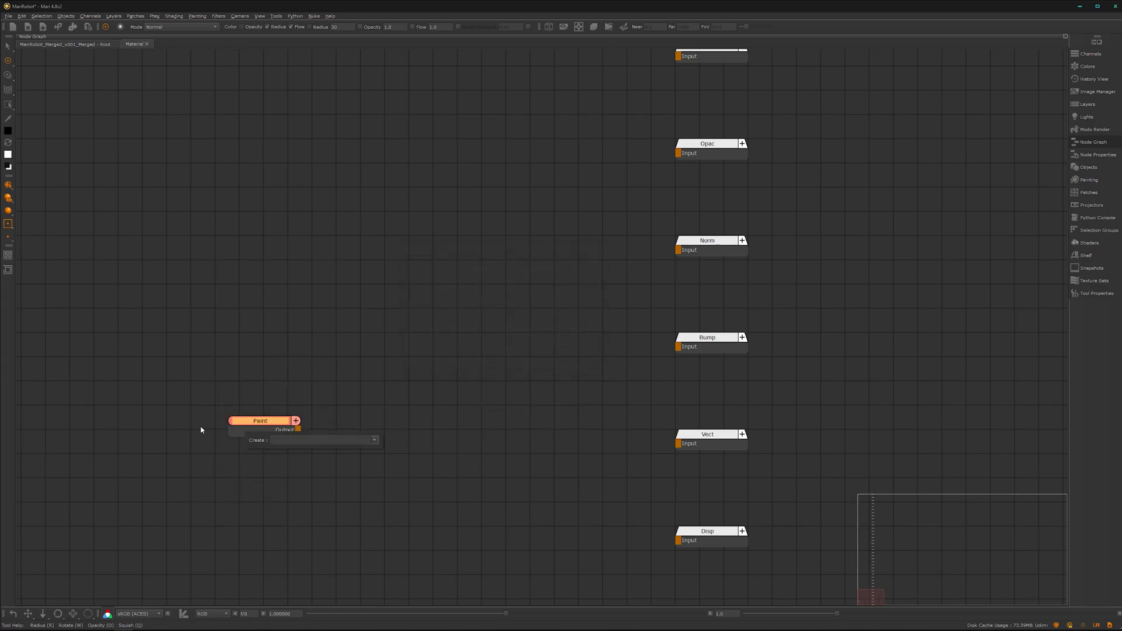
type("ba")
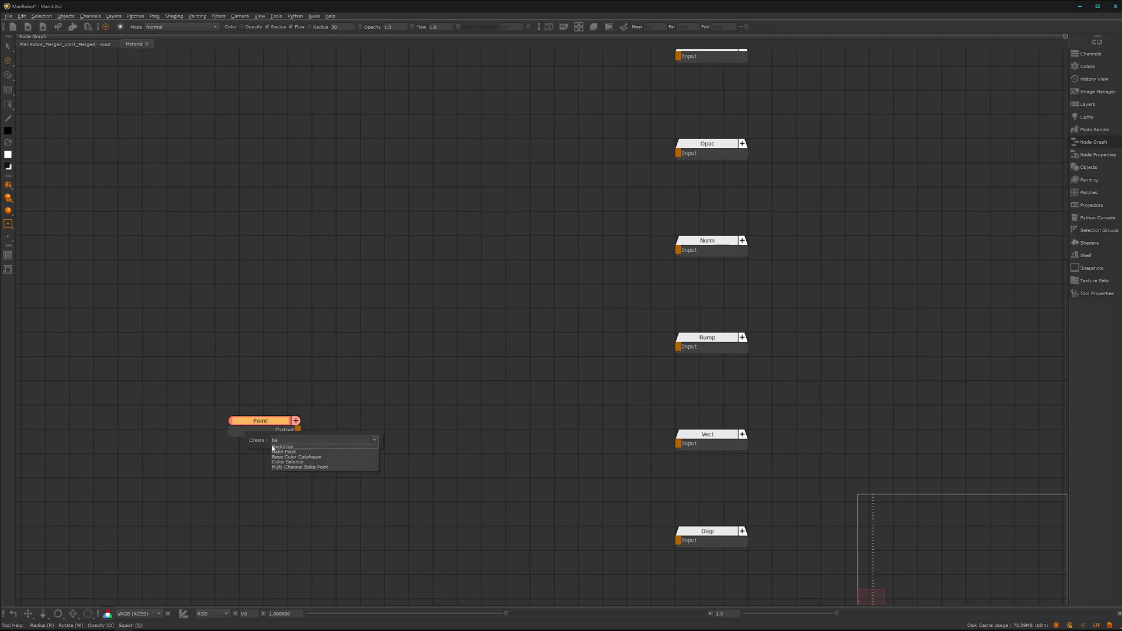
left_click(292, 447)
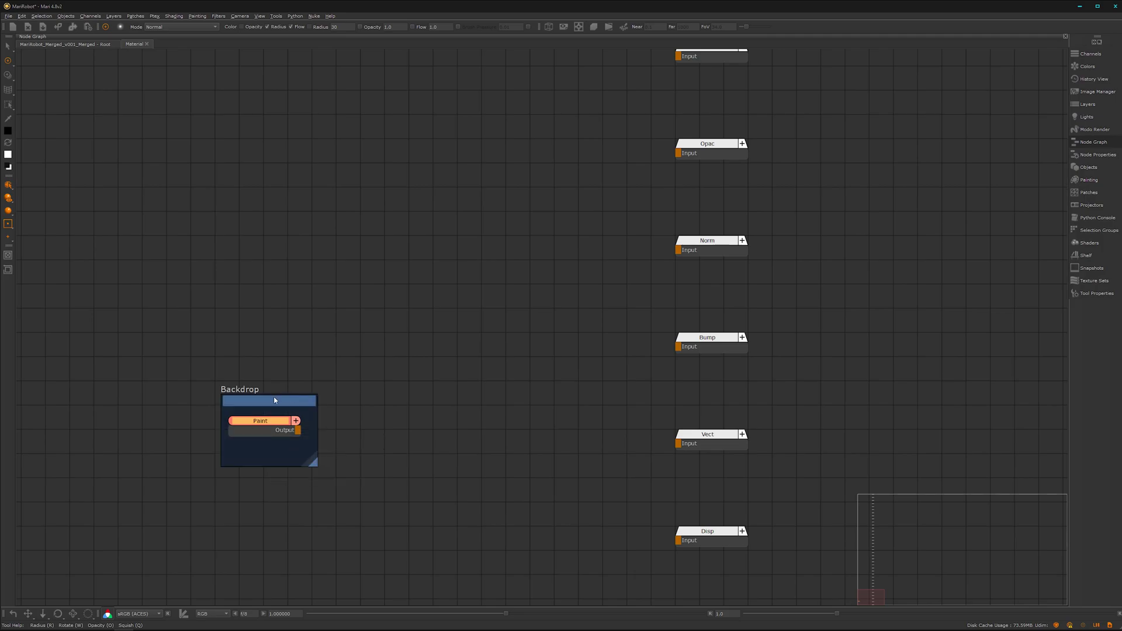
left_click_drag(275, 400, 276, 397)
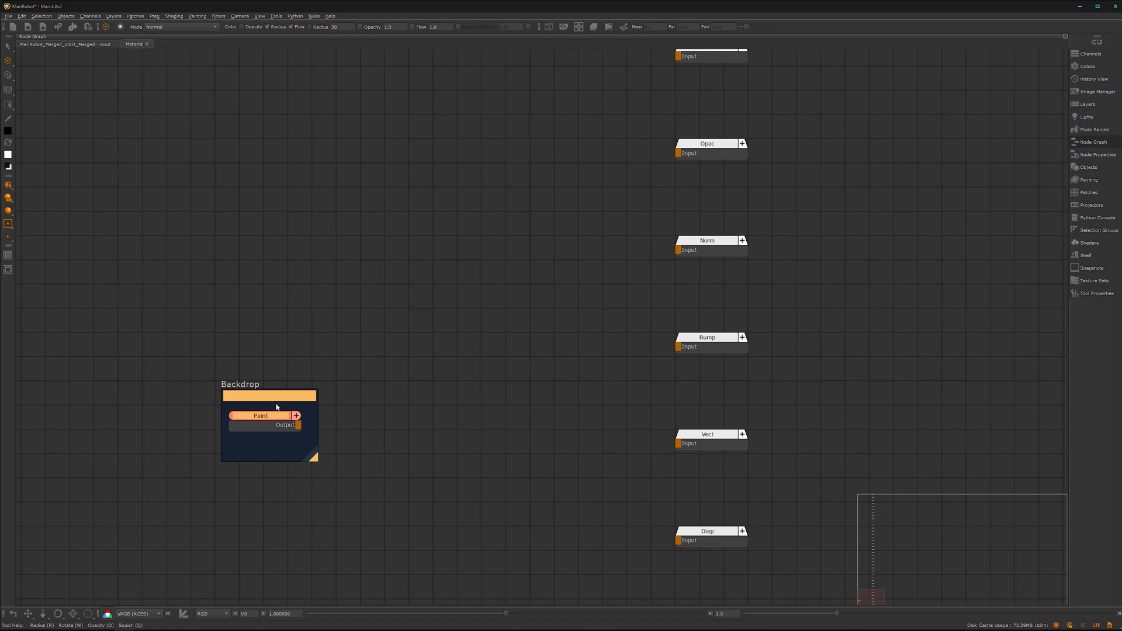
Step: Open the Backdrop's properties and rename it midBase
double_click(279, 399)
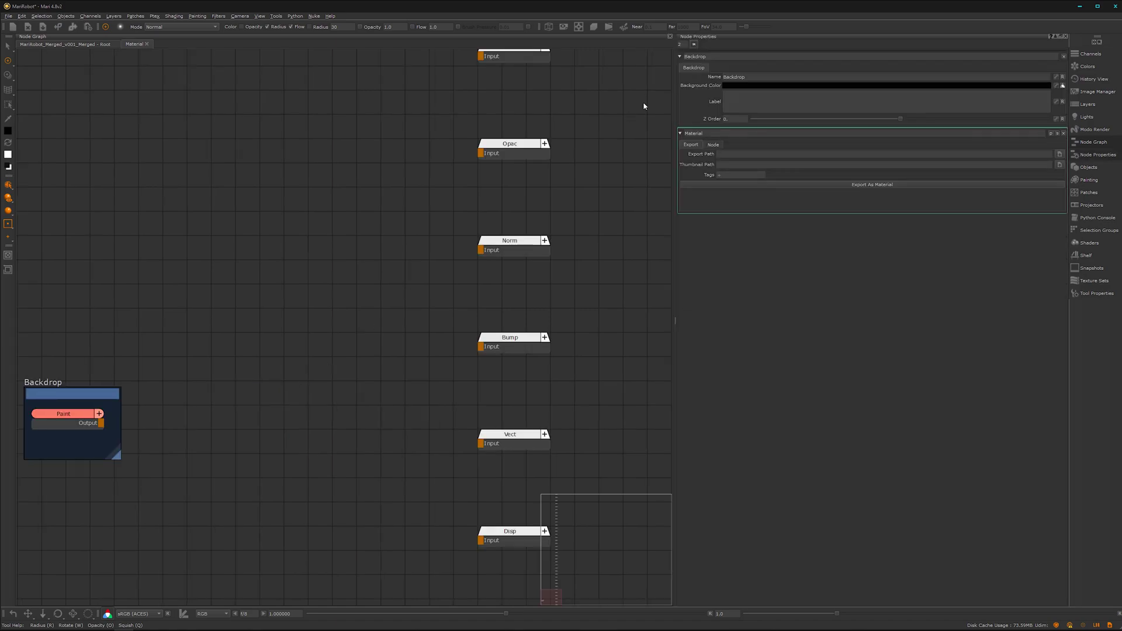
type("m")
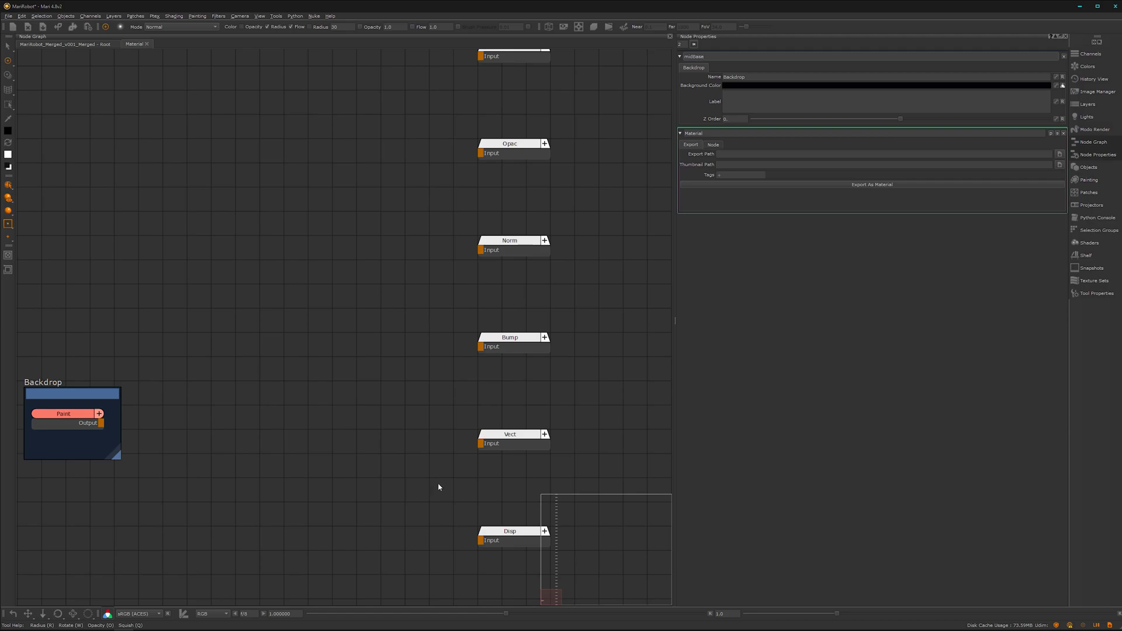
type("idBase")
key("Return")
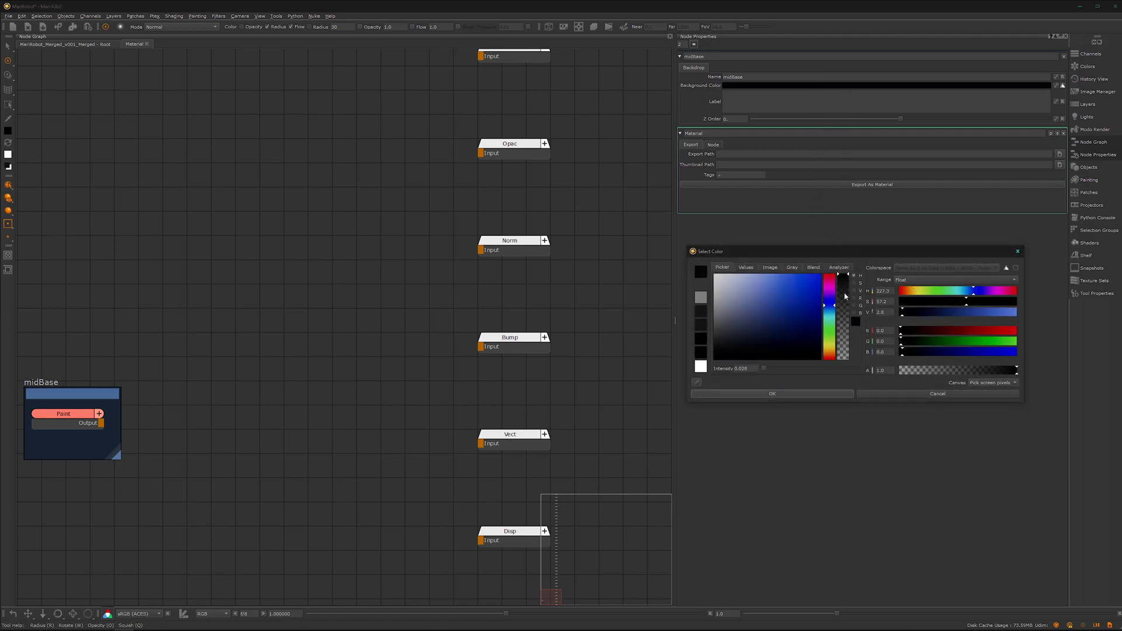
Step: Change the midBase backdrop's background color to a strong, saturated red
left_click_drag(829, 305, 829, 275)
left_click_drag(787, 311, 809, 288)
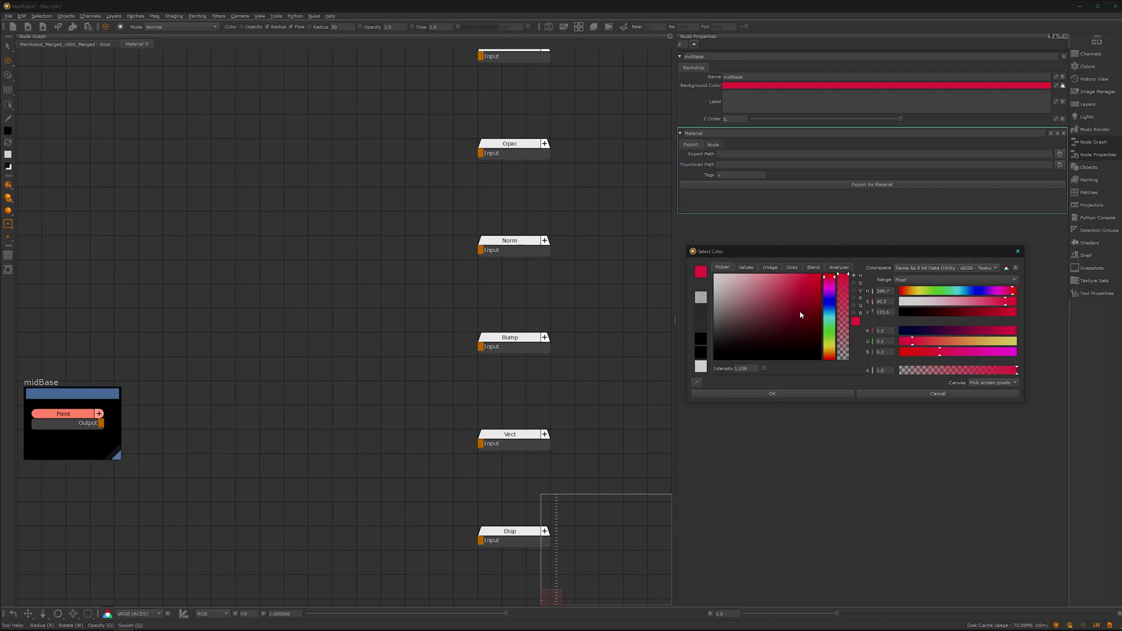
mouse_move(813, 299)
left_mouse_down()
mouse_move(817, 279)
mouse_move(834, 284)
mouse_move(830, 261)
mouse_move(818, 282)
left_mouse_up()
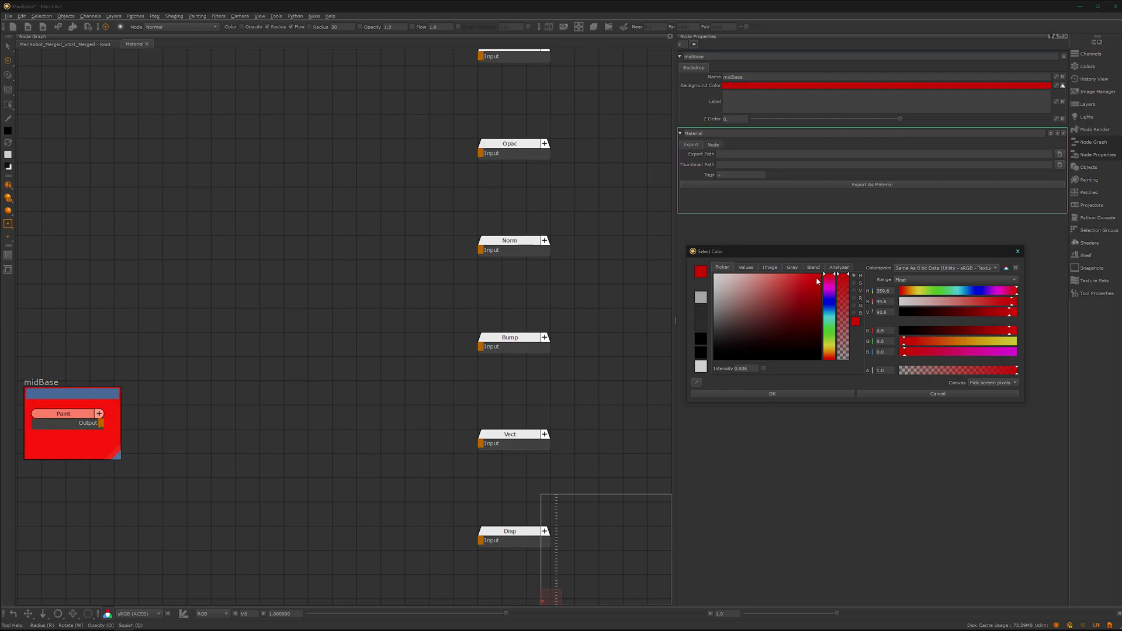
left_click(782, 393)
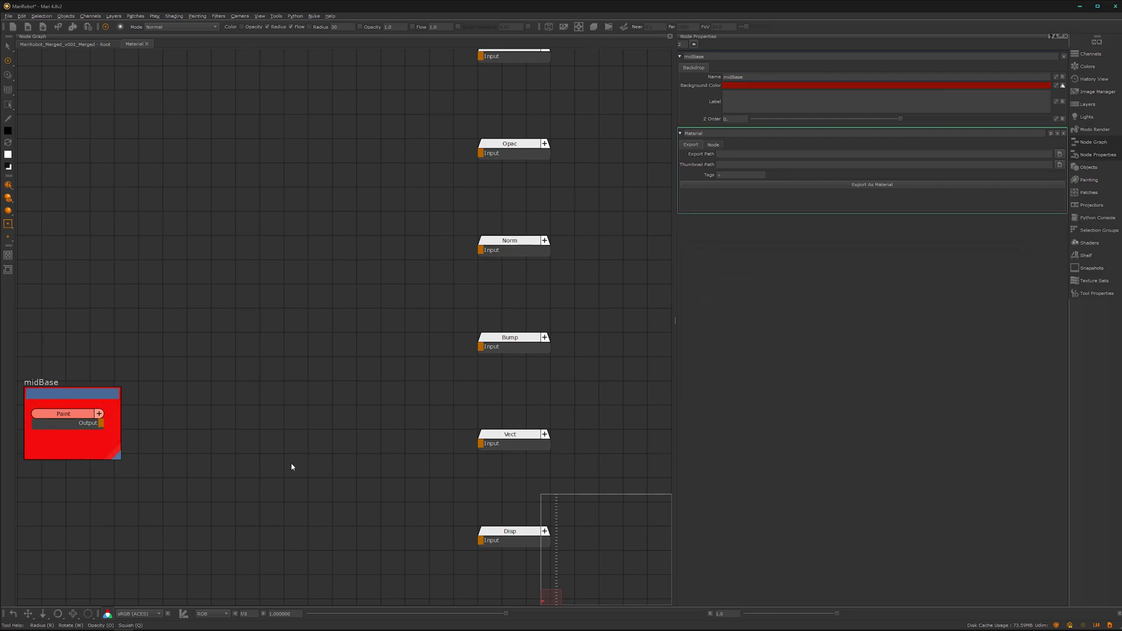
Step: Connect the Paint node's output to the Bump input and align the midBase backdrop roughly level with Bump
mouse_move(103, 427)
left_mouse_down()
mouse_move(433, 455)
mouse_move(456, 362)
mouse_move(497, 349)
left_mouse_up()
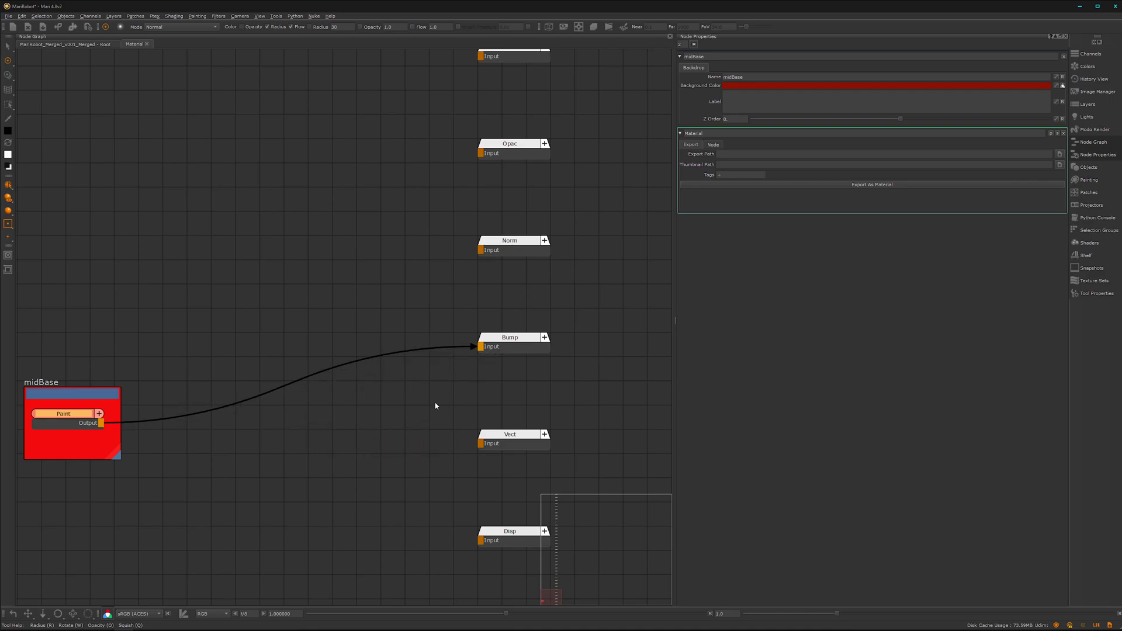
scroll(263, 433, "down", 2)
middle_click_drag(300, 419, 447, 464)
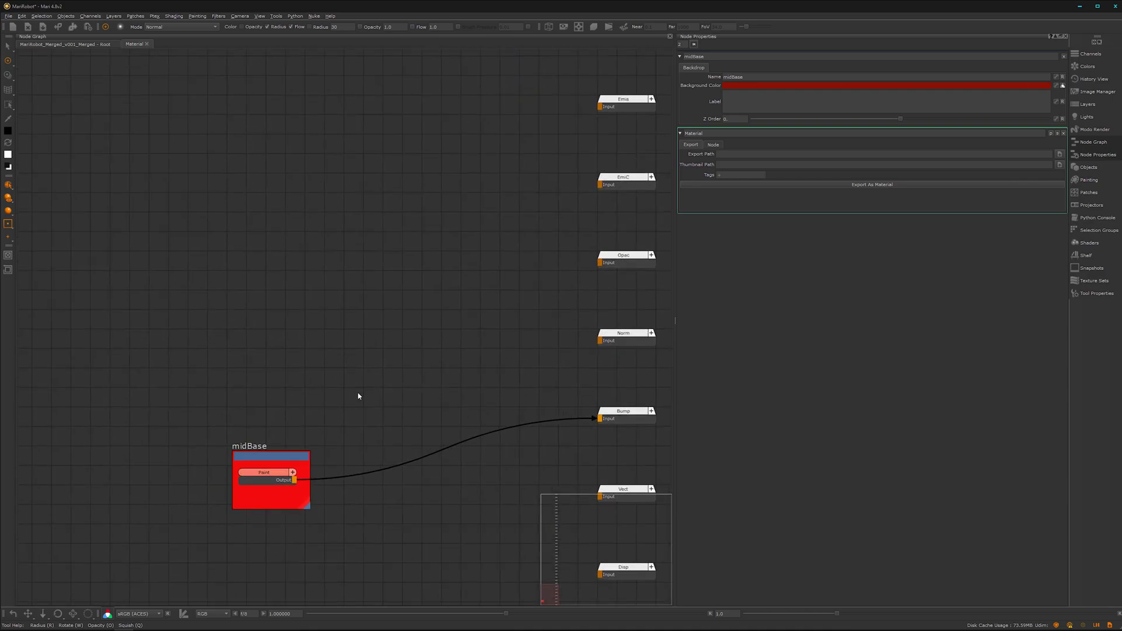
left_click_drag(272, 457, 182, 385)
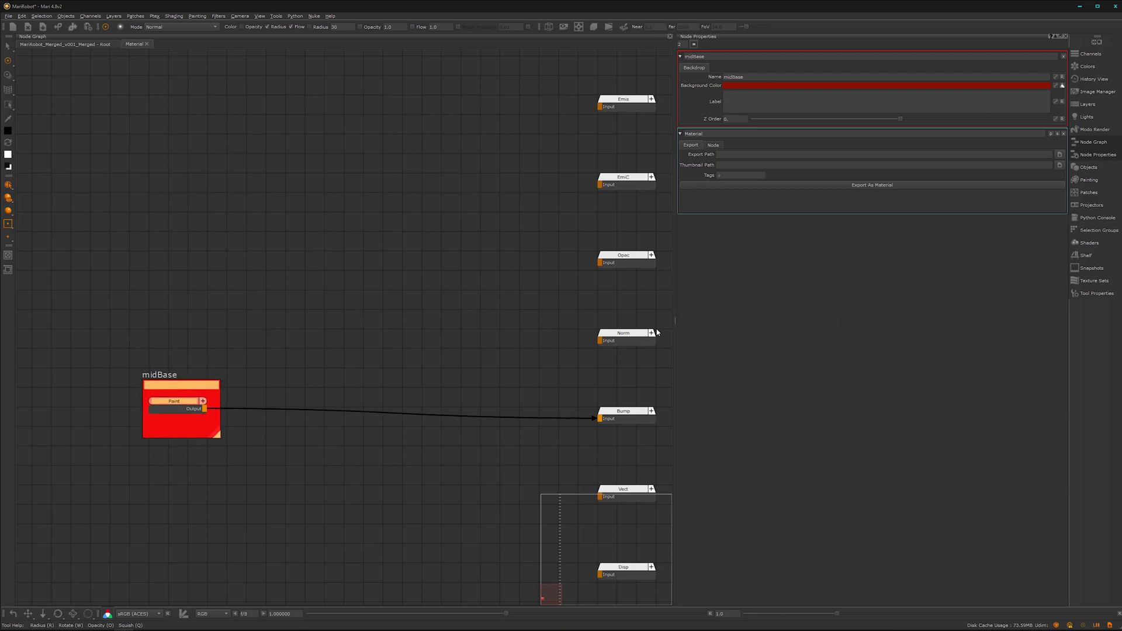
Step: Widen the Node Graph by narrowing Node Properties and bring the uppermost material nodes, DifW to SpcR, into view
left_click_drag(674, 319, 904, 325)
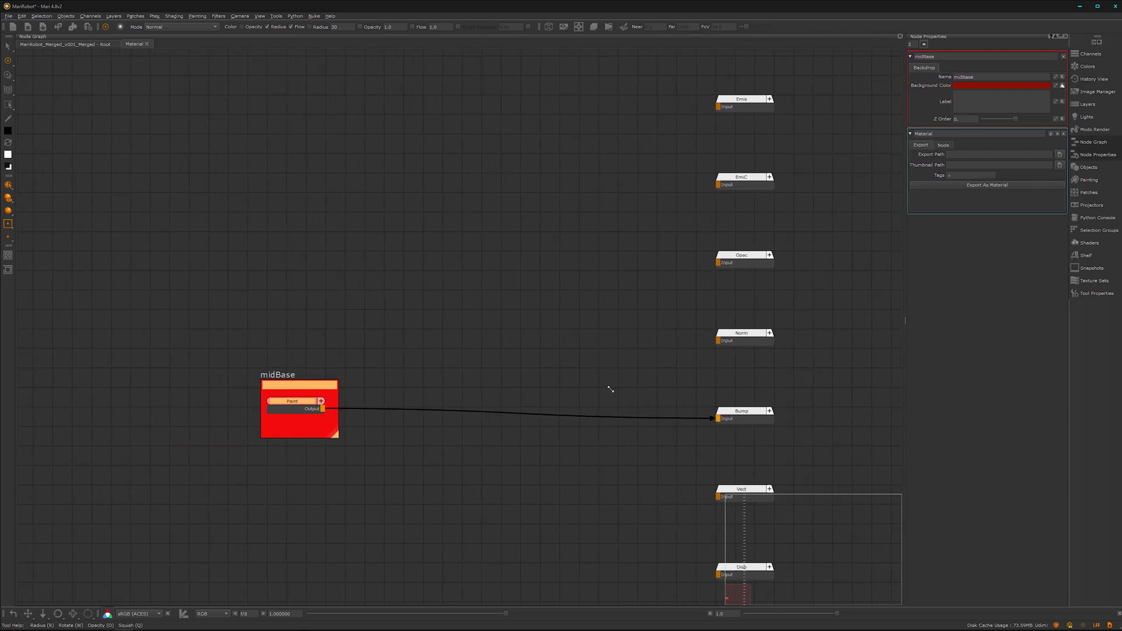
scroll(611, 391, "down", 5)
left_click_drag(391, 485, 390, 123)
scroll(543, 216, "down", 2)
middle_click_drag(388, 359, 488, 486)
left_click_drag(433, 366, 376, 176)
scroll(497, 251, "down", 1)
middle_click_drag(476, 370, 491, 440)
left_click_drag(394, 470, 396, 224)
scroll(507, 178, "down", 1)
middle_click_drag(489, 298, 517, 555)
scroll(500, 298, "up", 2)
scroll(654, 170, "up", 1)
scroll(646, 226, "up", 2)
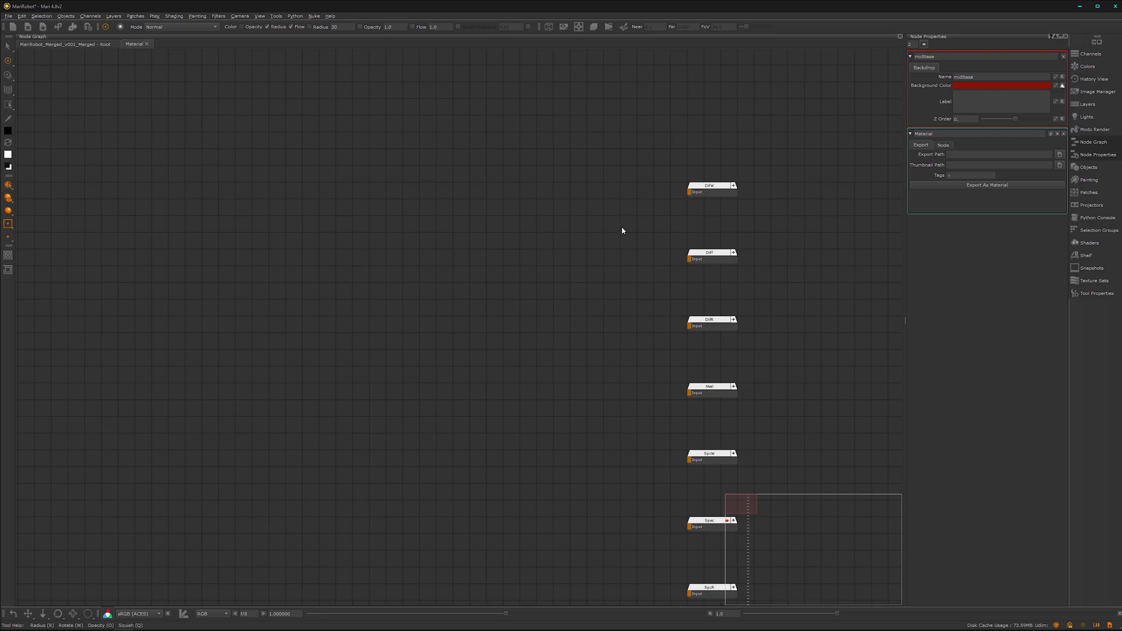
Step: Create a Color node, connect its output to the Diff input and place it far to the left of Diff
key("Tab")
type("colo")
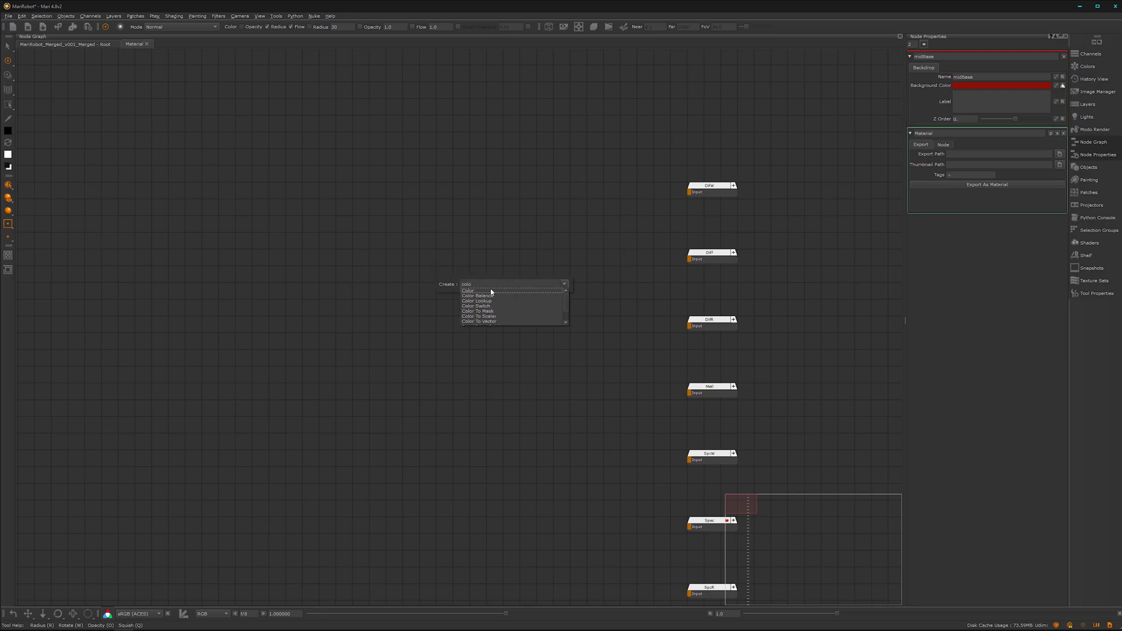
left_click(491, 291)
left_click_drag(465, 283, 424, 249)
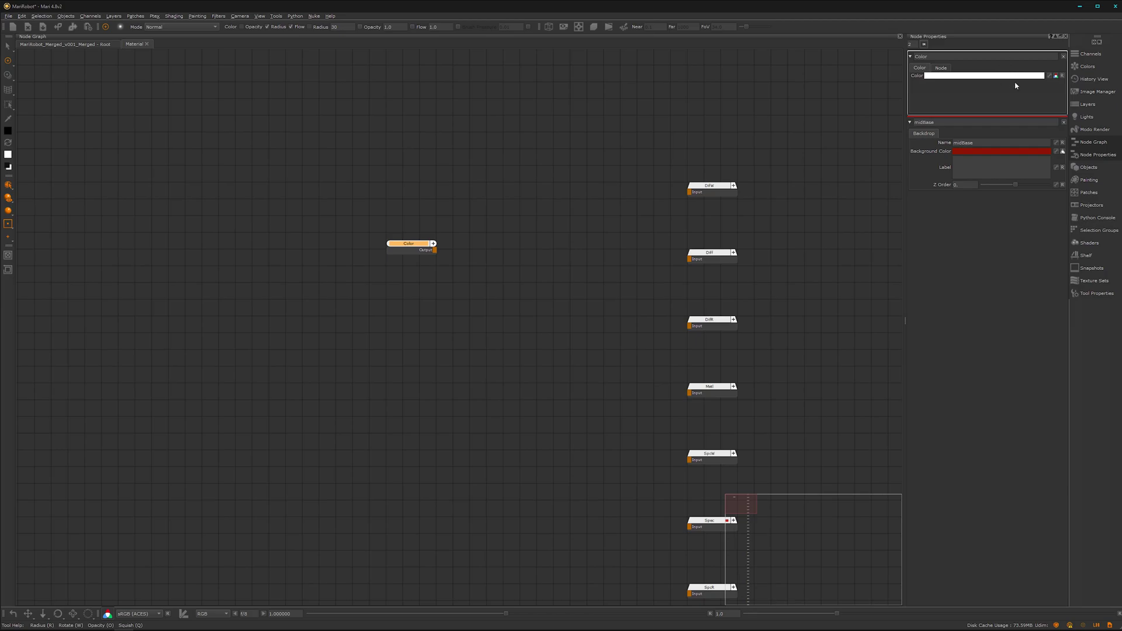
left_click_drag(435, 250, 690, 259)
left_click_drag(416, 243, 304, 256)
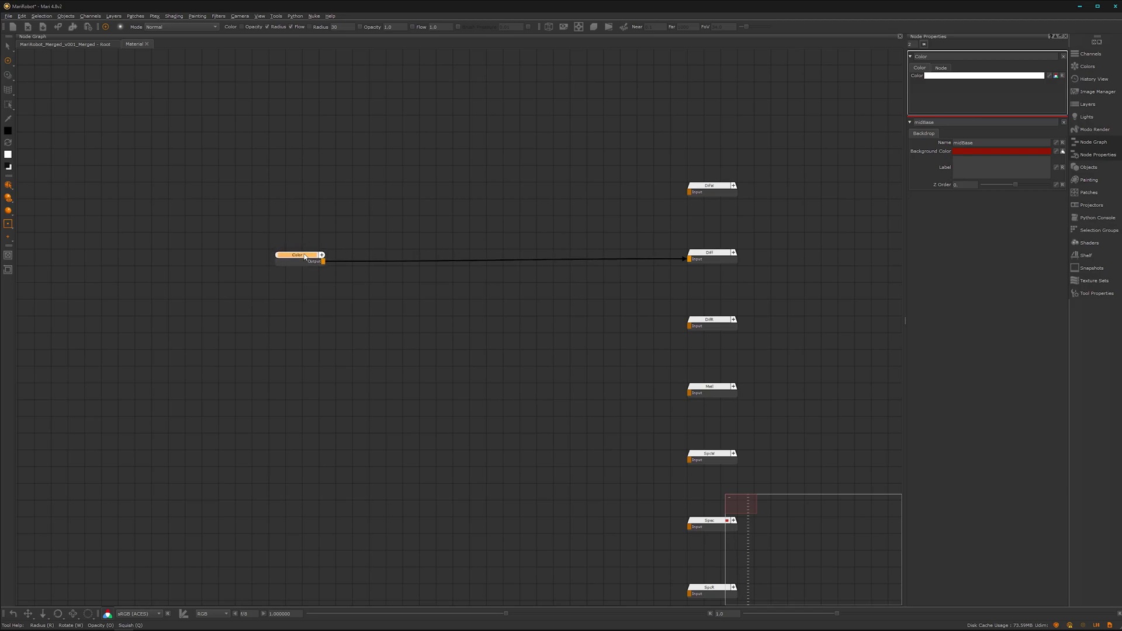
Step: Create another Paint node at 1024 x 1024 with a white base color
scroll(526, 368, "up", 3)
middle_click_drag(602, 375, 480, 315)
left_click(505, 340)
key("Tab")
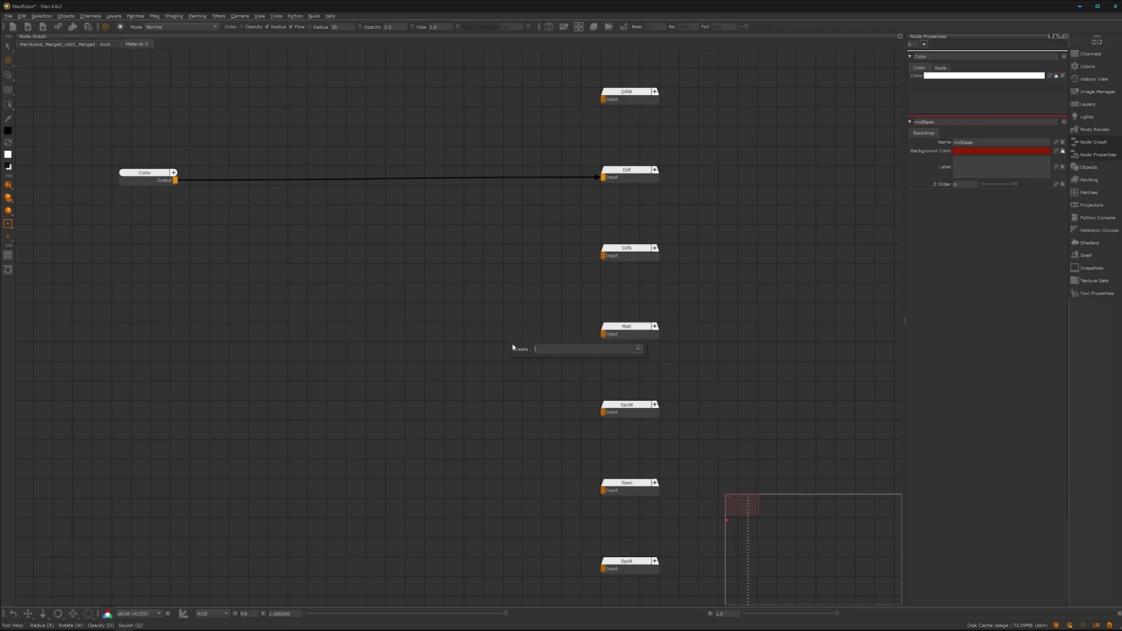
key("Escape")
key("p")
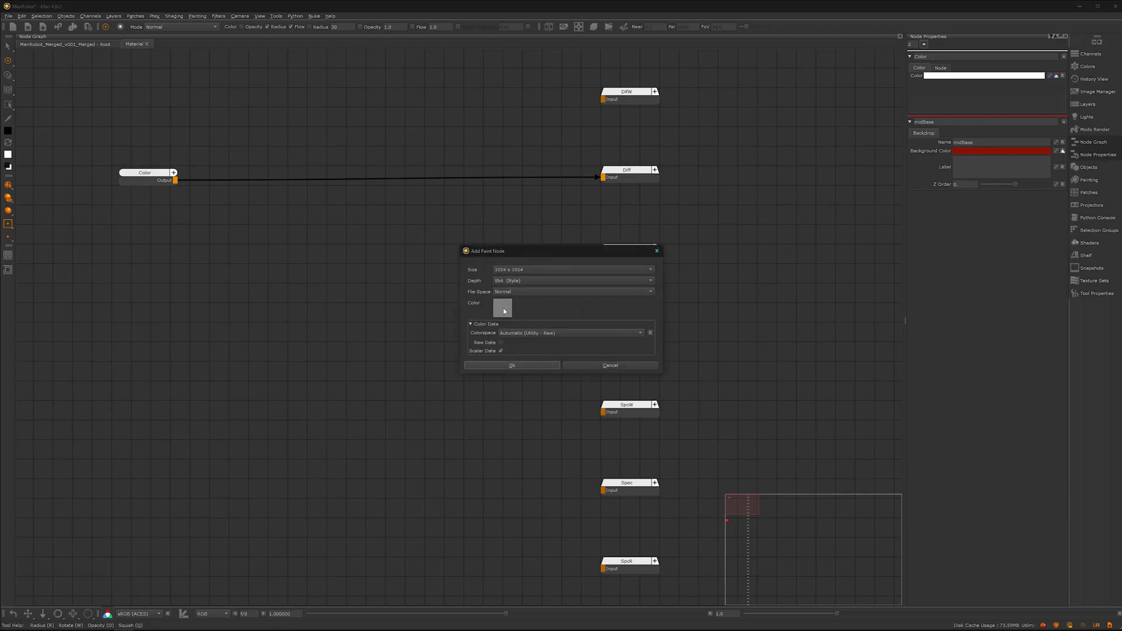
left_click(503, 308)
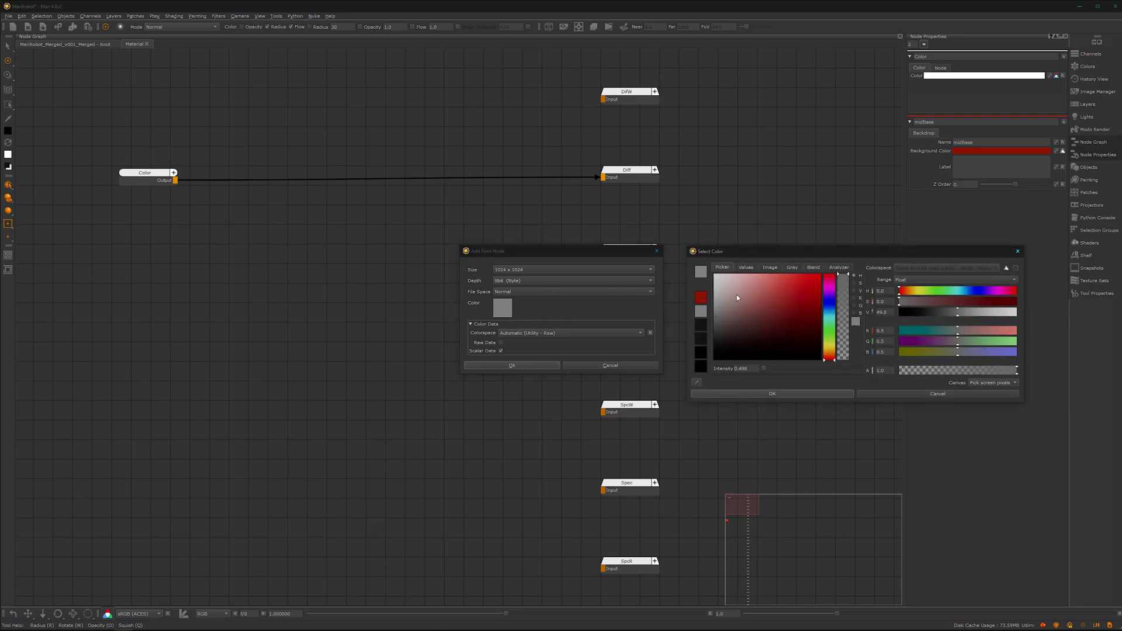
left_click(772, 394)
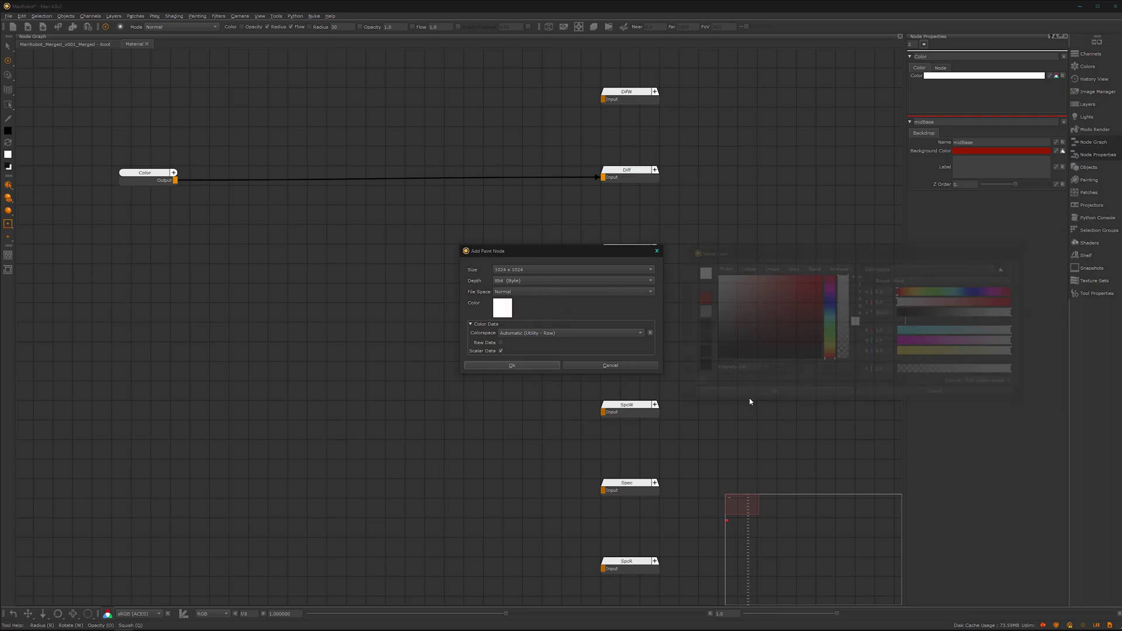
left_click(520, 367)
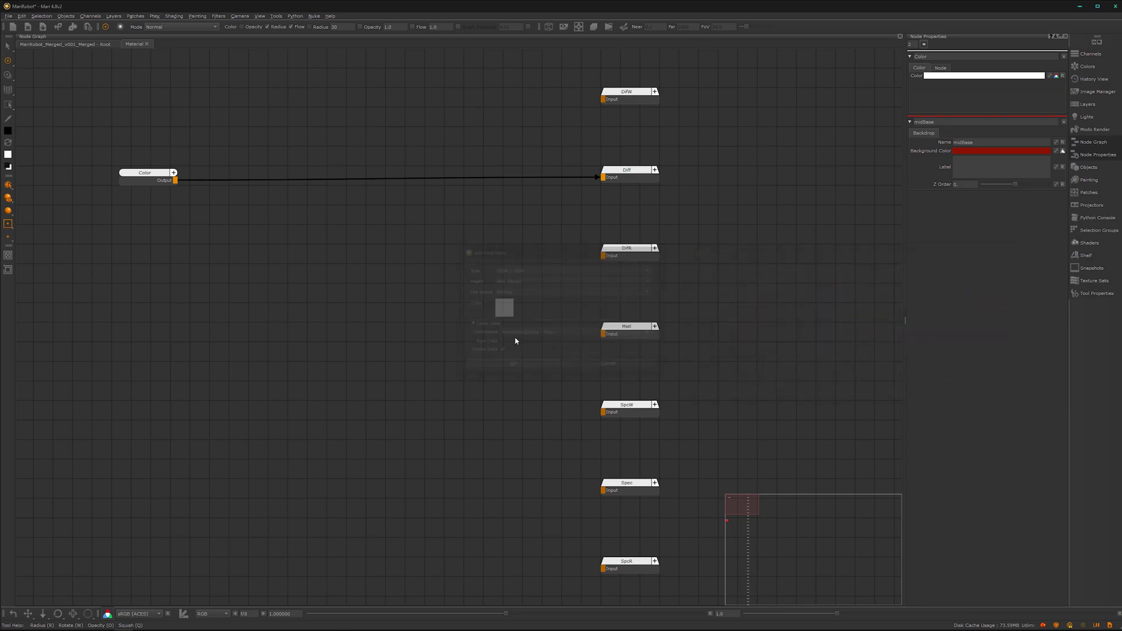
Step: Rename the newly created white Paint node to White
left_click(497, 307)
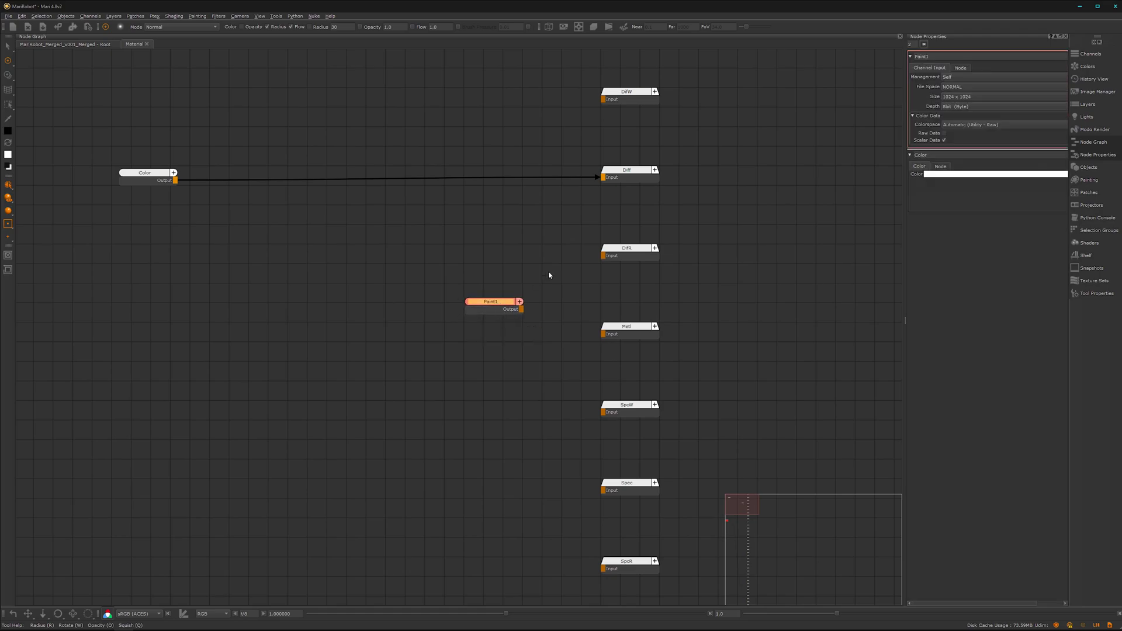
double_click(950, 58)
type("White")
key("Return")
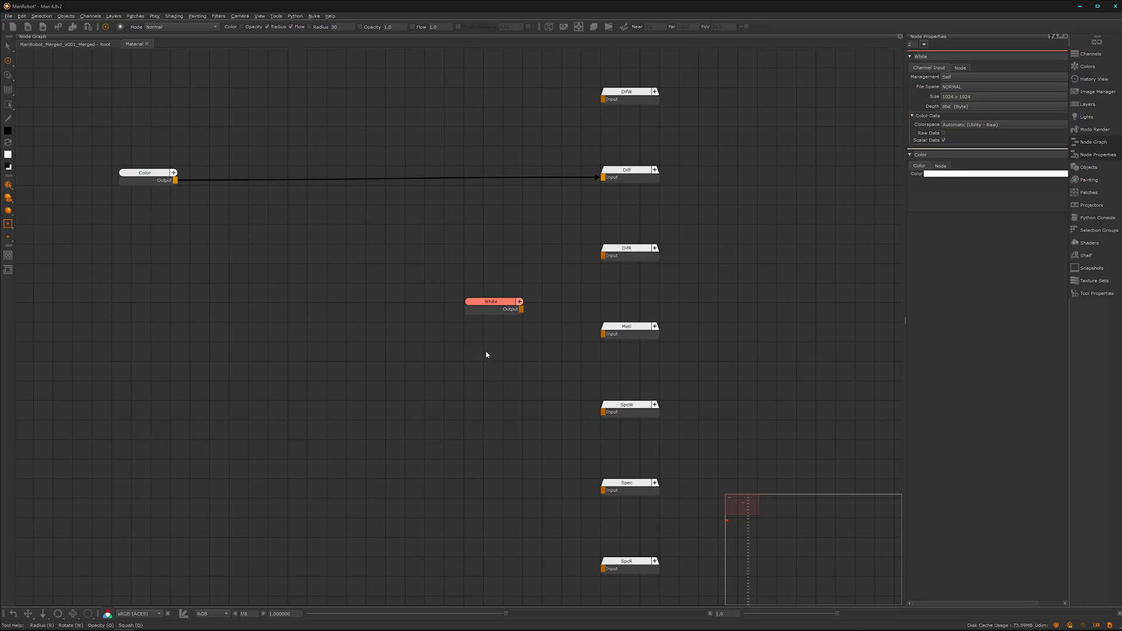
Step: Create another Paint node at 1024 x 1024 with a black base color
key("p")
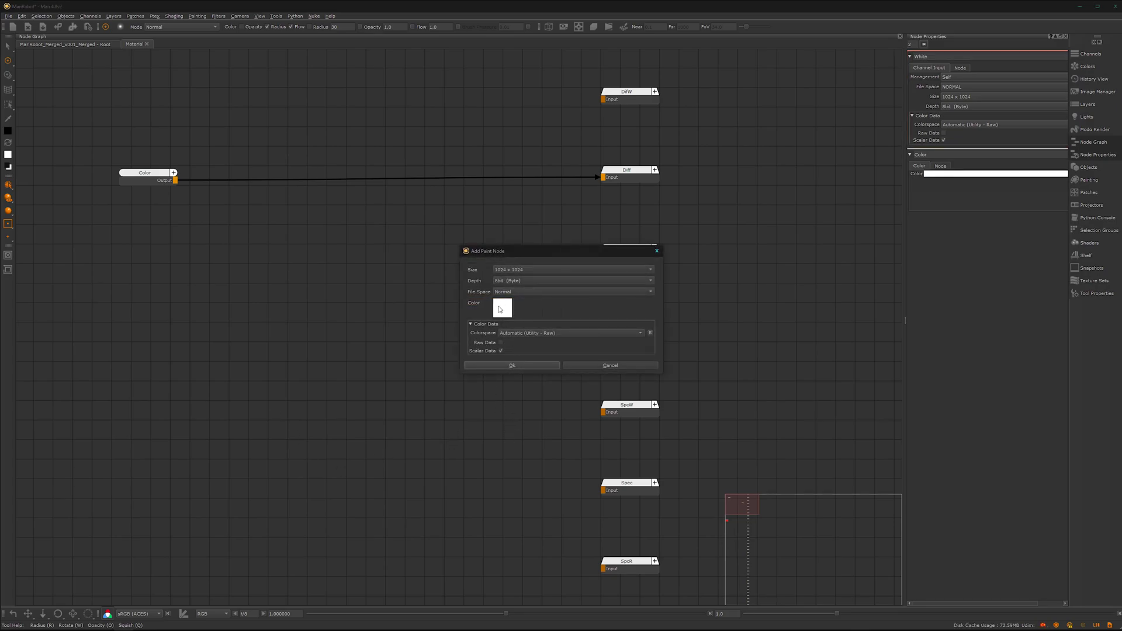
left_click(503, 307)
mouse_move(777, 316)
left_mouse_down()
mouse_move(738, 356)
mouse_move(727, 388)
left_mouse_up()
left_click(730, 395)
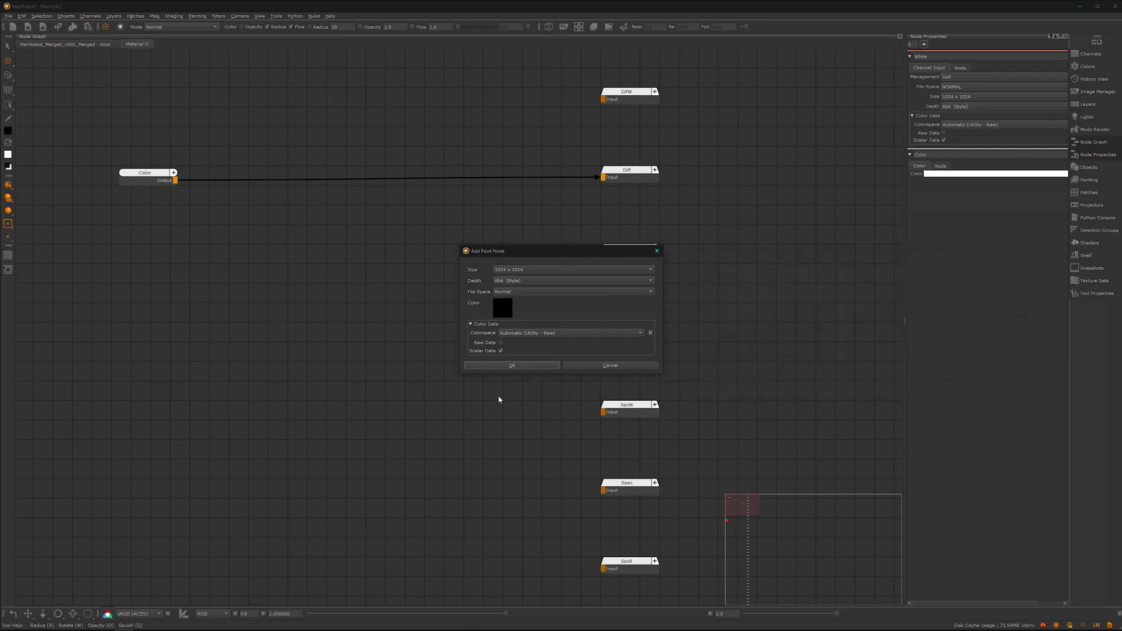
left_click(514, 365)
Step: Rename the new Paint node to Black, connect its output to the Metl input and align it directly below the White node
left_click_drag(511, 381, 487, 347)
double_click(486, 347)
double_click(942, 56)
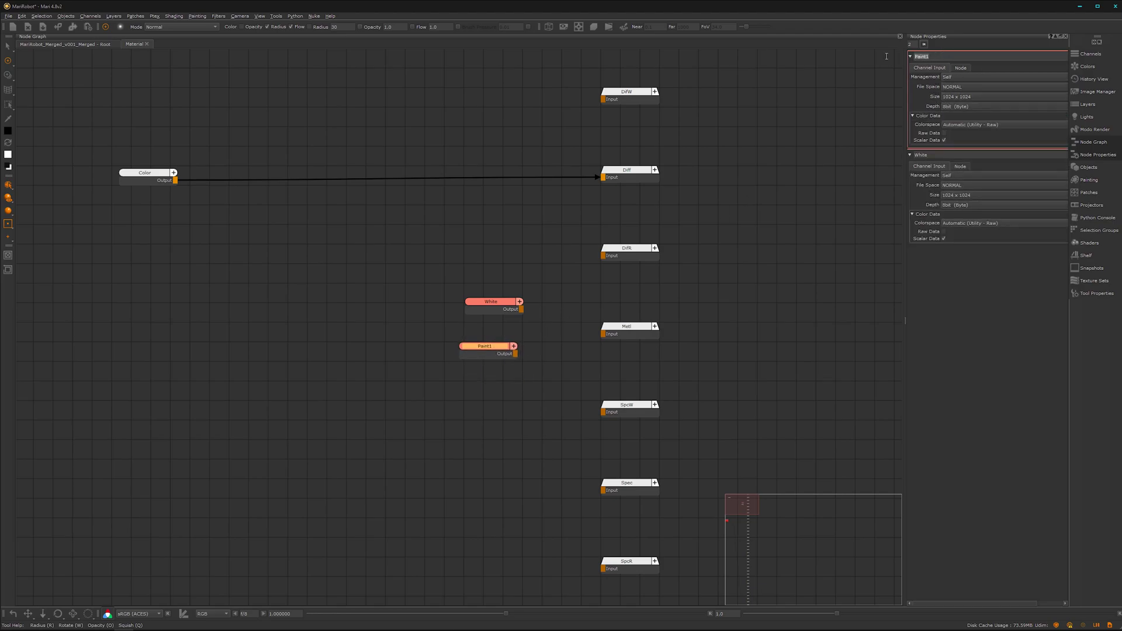
type("Black")
left_click_drag(515, 354, 603, 334)
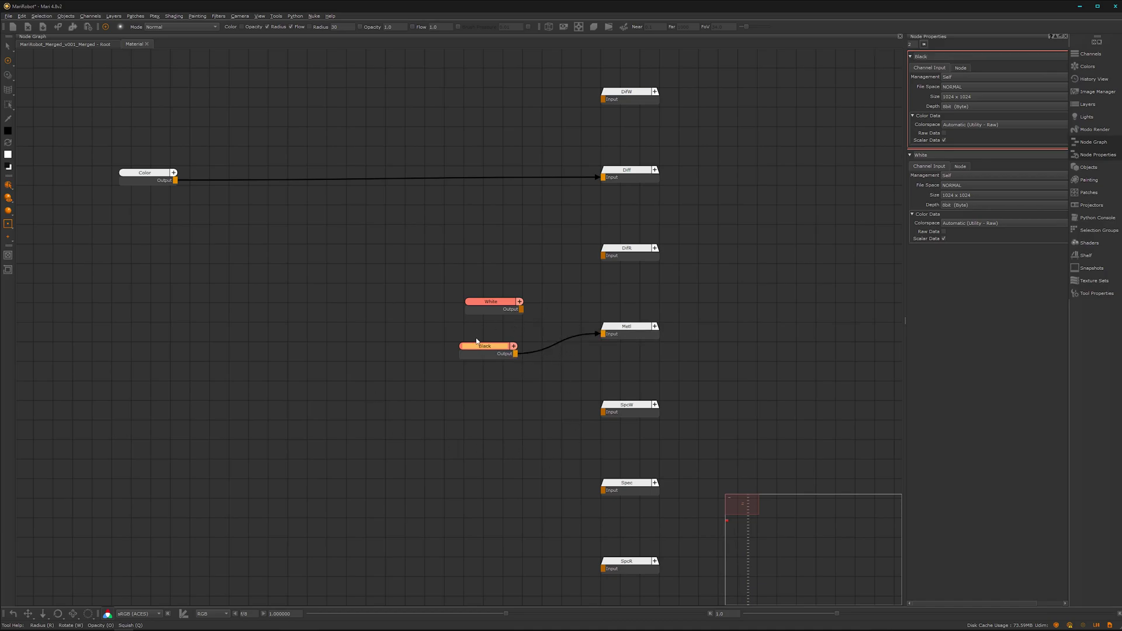
left_click_drag(487, 353, 493, 351)
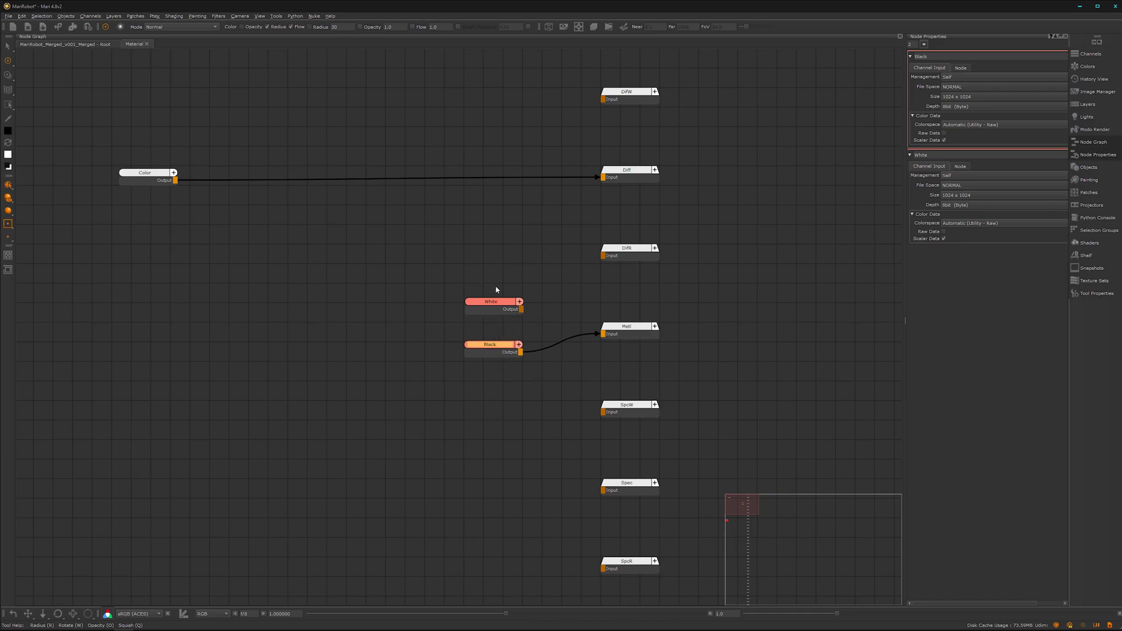
Step: Create a second Color node well below the Black node, roughly level with SpcR
scroll(500, 448, "down", 1)
middle_click_drag(491, 461, 479, 368)
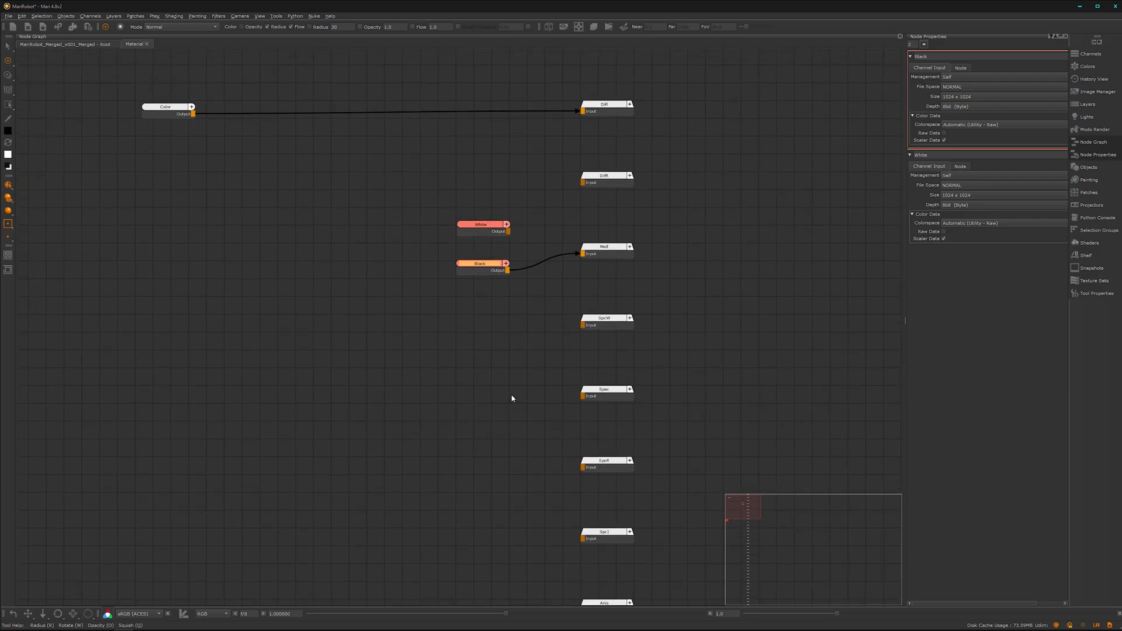
left_click(343, 451)
key("Tab")
type("colo")
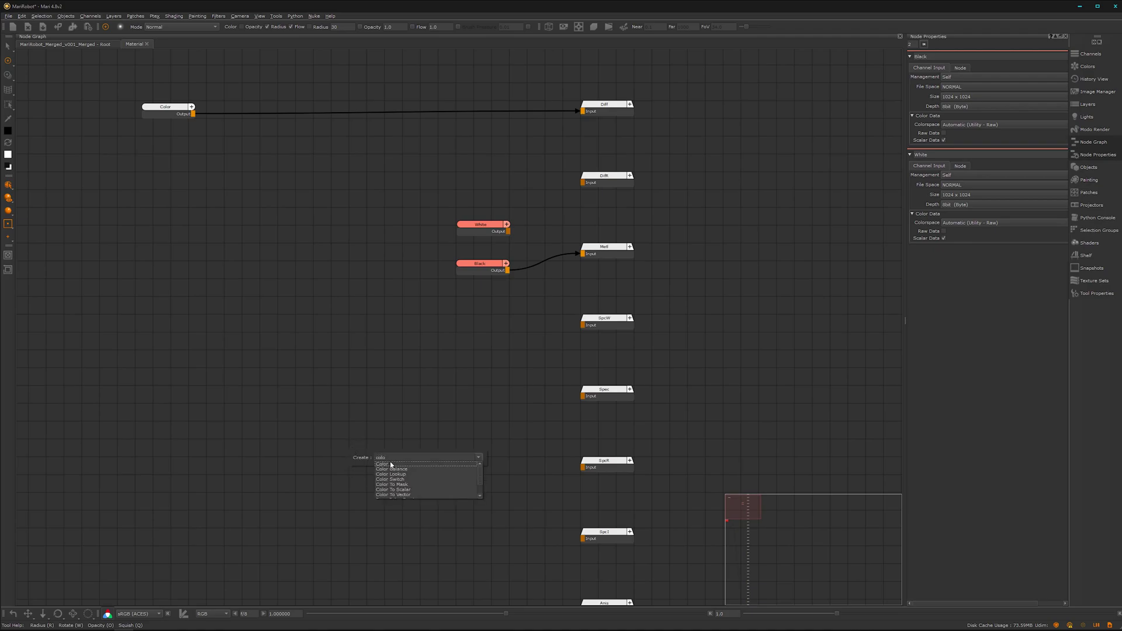
left_click(391, 464)
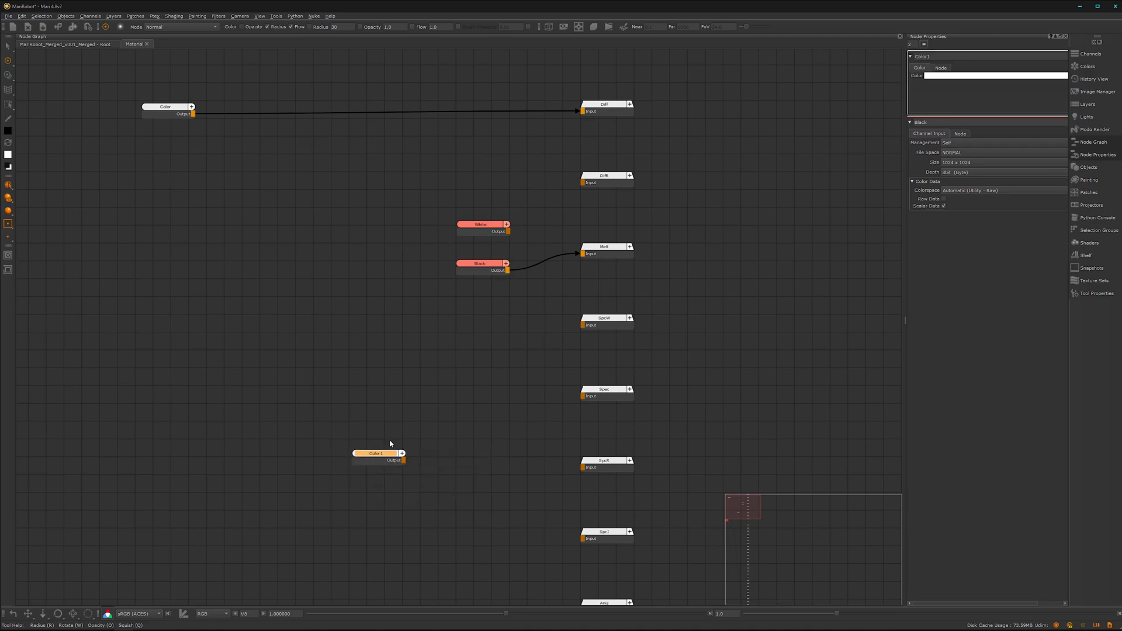
Step: Widen Node Properties and set the new Color node to a neutral grey with a V value of 20
left_click_drag(906, 323, 863, 320)
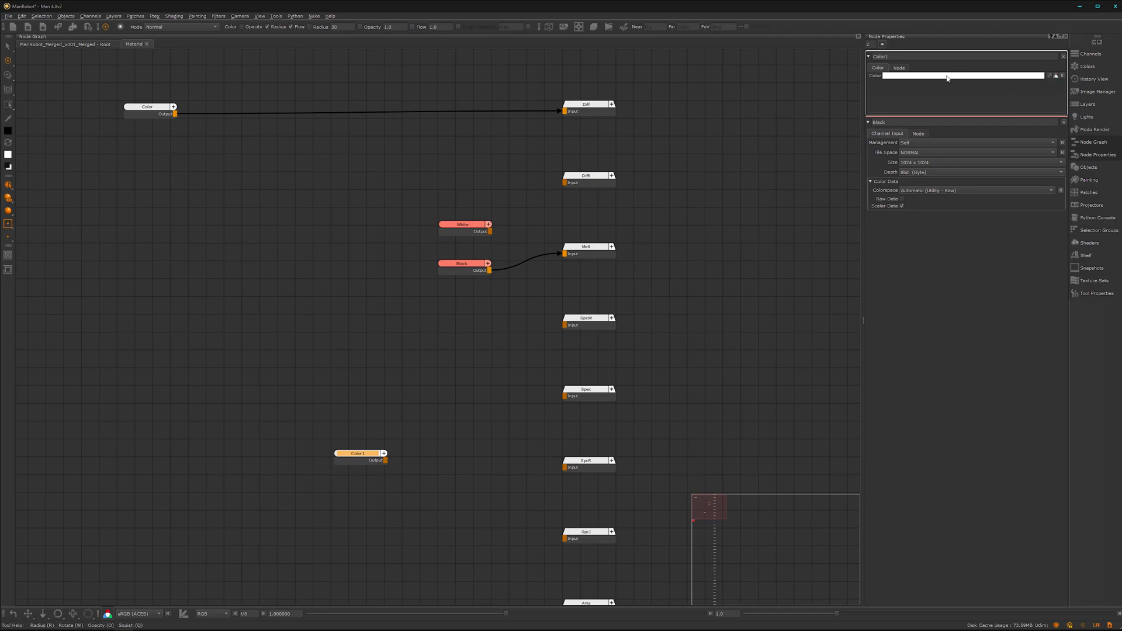
left_click(987, 76)
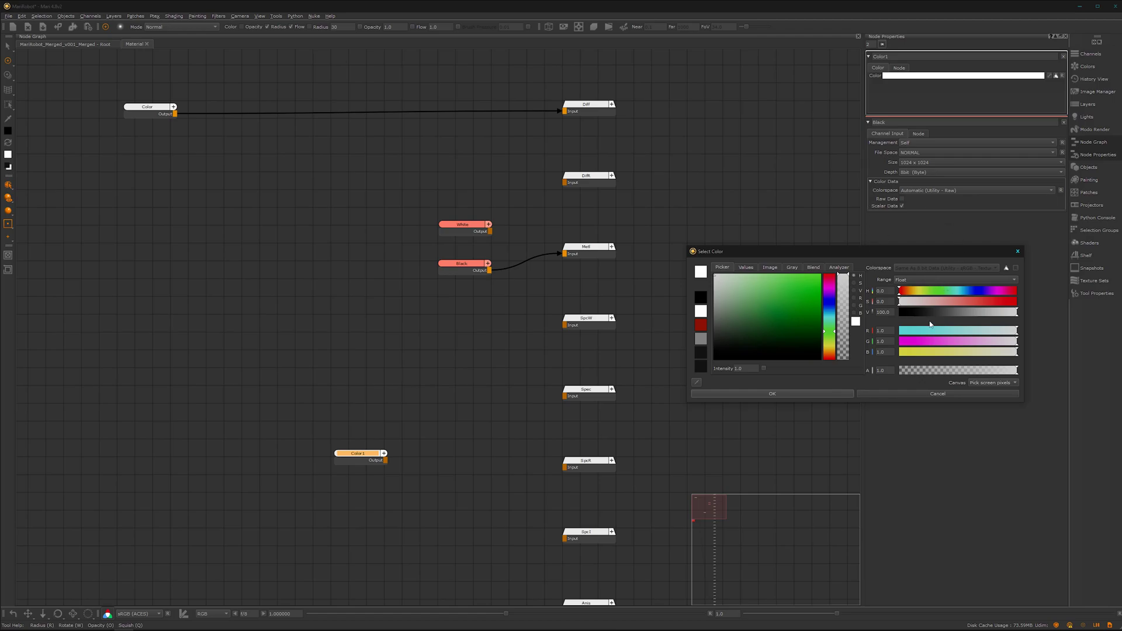
left_click_drag(951, 313, 938, 314)
left_click(883, 312)
type("2")
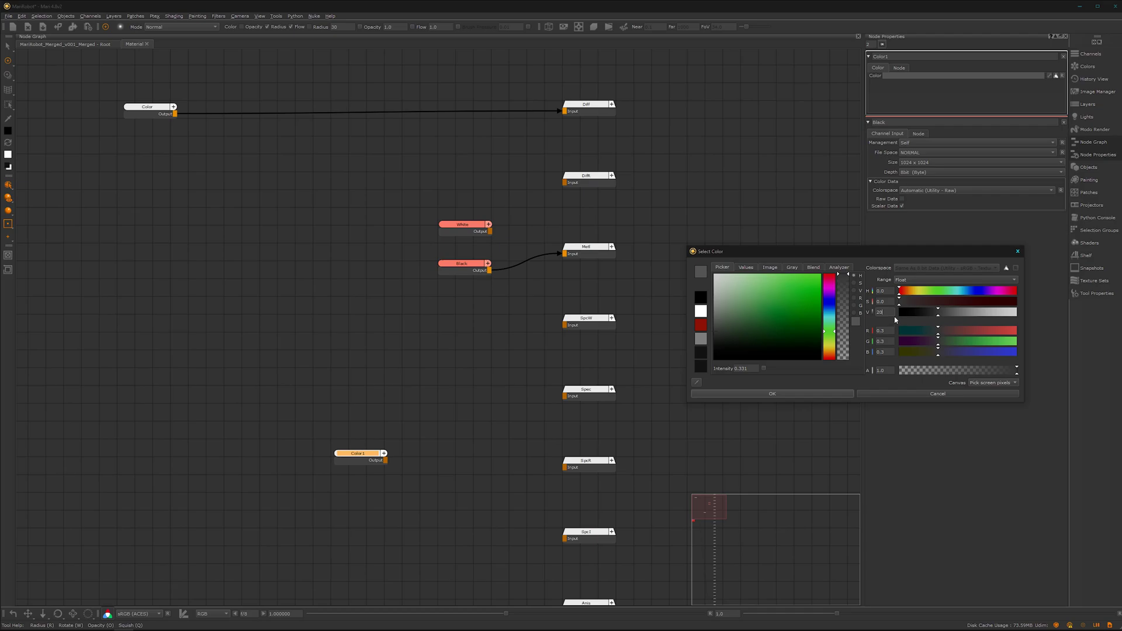
type("0")
key("Return")
Step: Connect the grey Color node's output to the SpcR input and place the node far to the left, roughly beneath the first Color node
left_click_drag(384, 463, 614, 466)
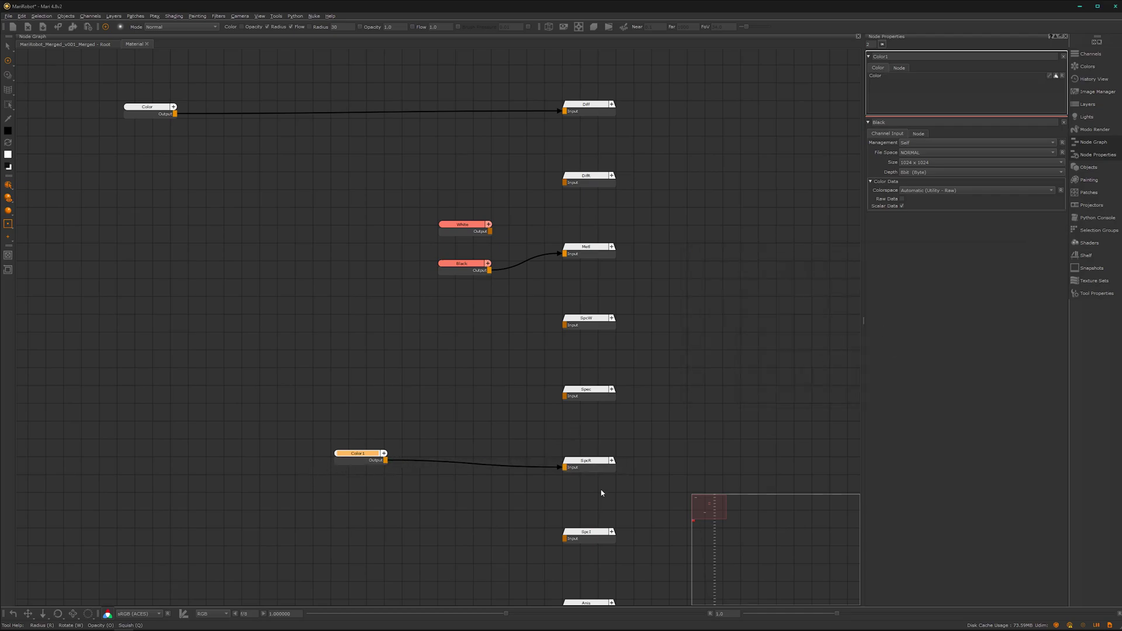
left_click_drag(355, 456, 147, 463)
Step: Move the midBase backdrop with its Paint node so it sits roughly beneath the grey Color node
mouse_move(345, 495)
middle_mouse_down()
mouse_move(343, 513)
mouse_move(288, 531)
mouse_move(408, 361)
mouse_move(417, 405)
middle_mouse_up()
left_click(227, 461)
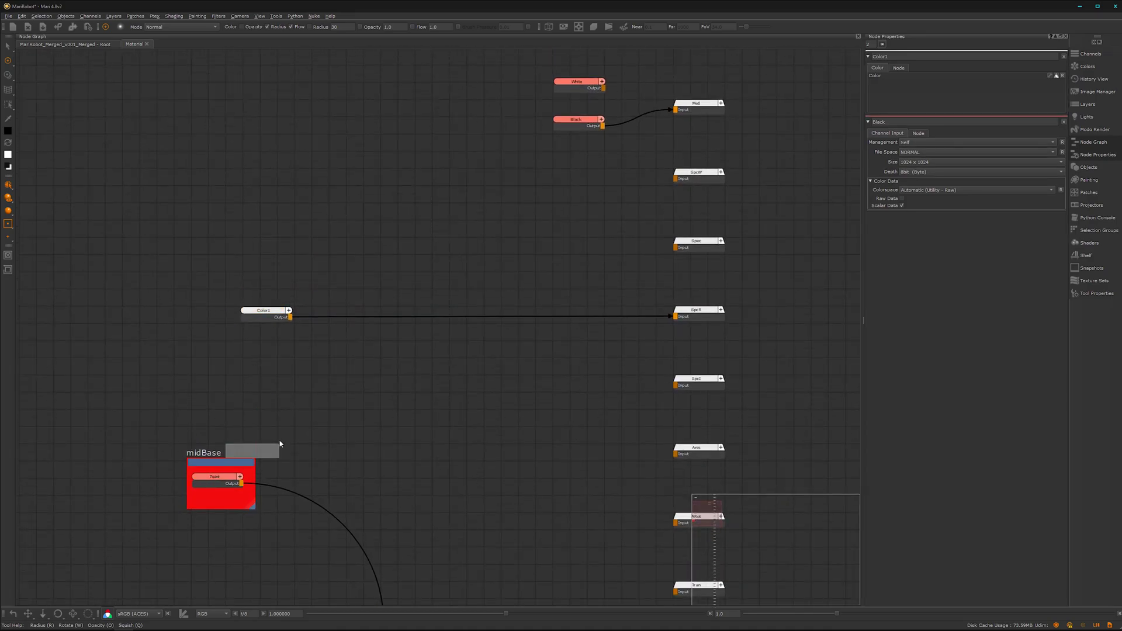
left_click_drag(228, 465, 270, 449)
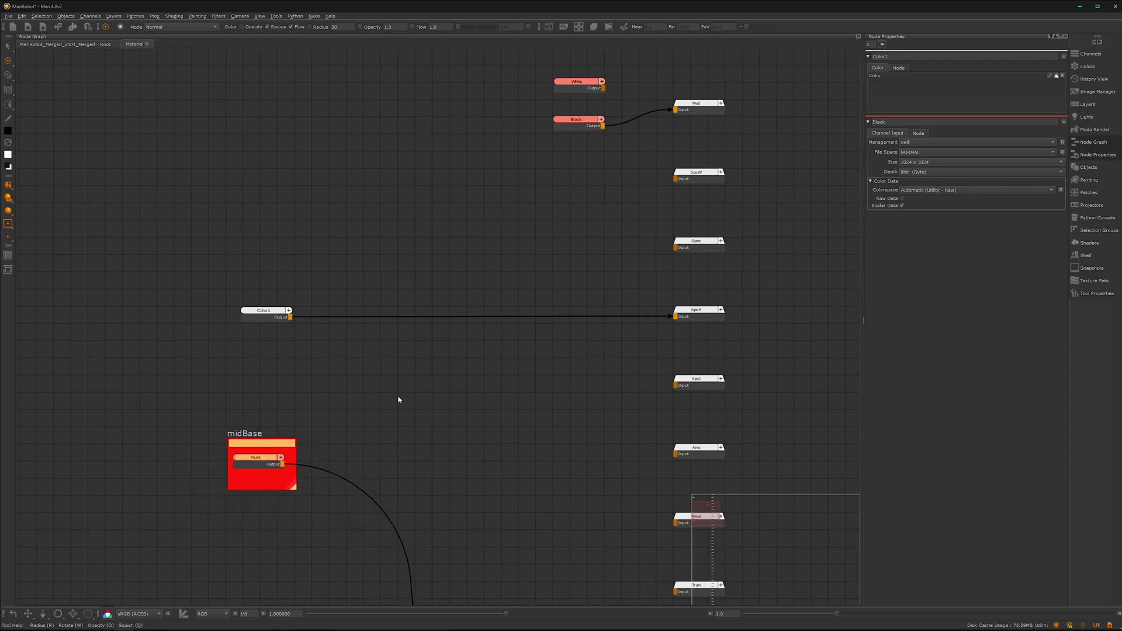
scroll(393, 396, "down", 1)
middle_click_drag(293, 432, 430, 376)
scroll(351, 409, "down", 2)
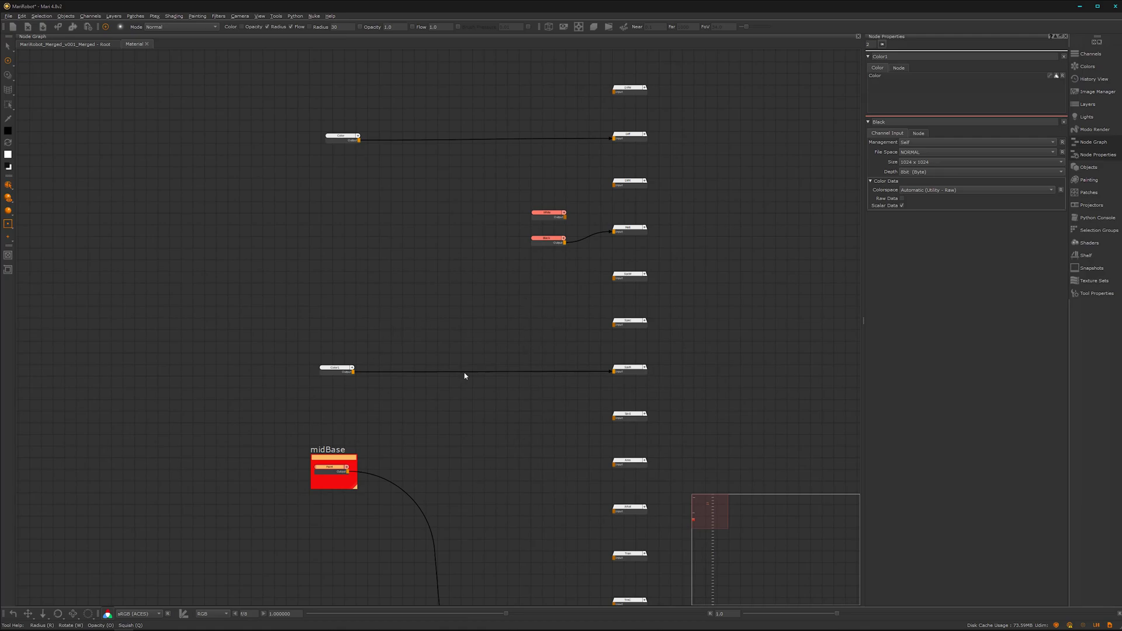
Step: Return to the root network in the docked Node Graph and move the Material node up, above the Multi-Channel Merge node
left_click(503, 454)
key("space")
key("f")
scroll(836, 380, "up", 5)
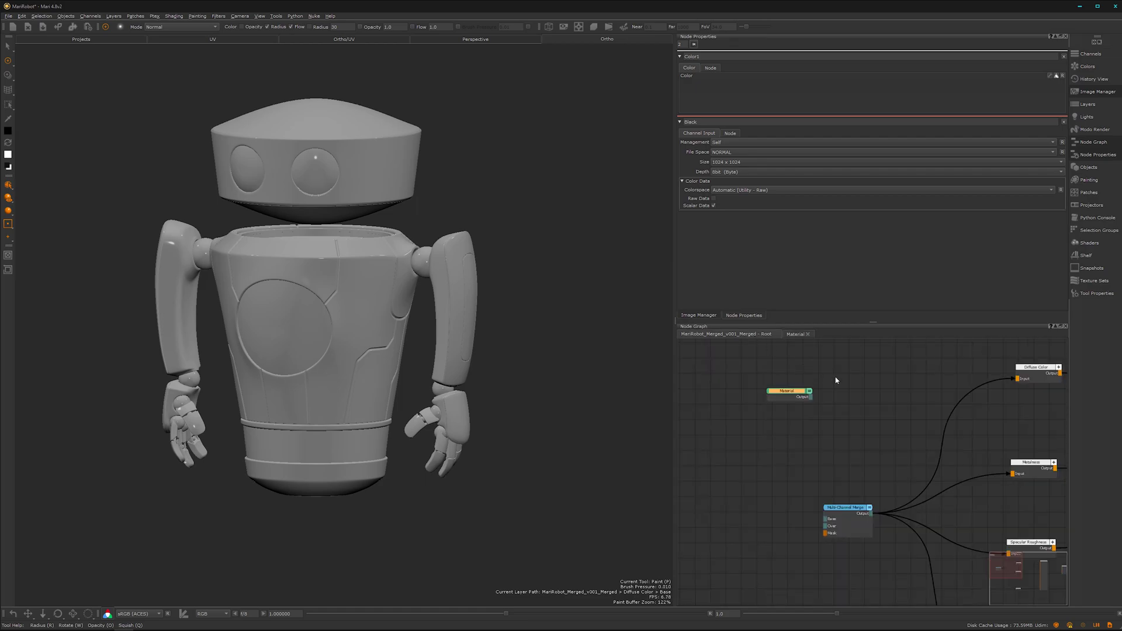
scroll(763, 465, "down", 2)
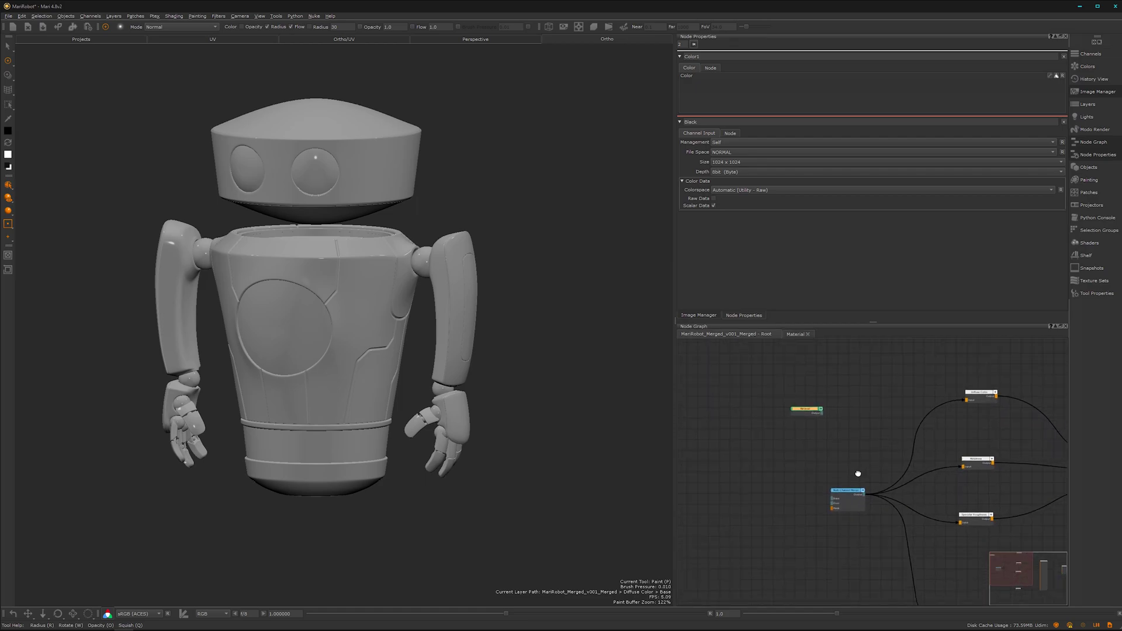
scroll(759, 470, "down", 2)
left_click_drag(763, 456, 803, 368)
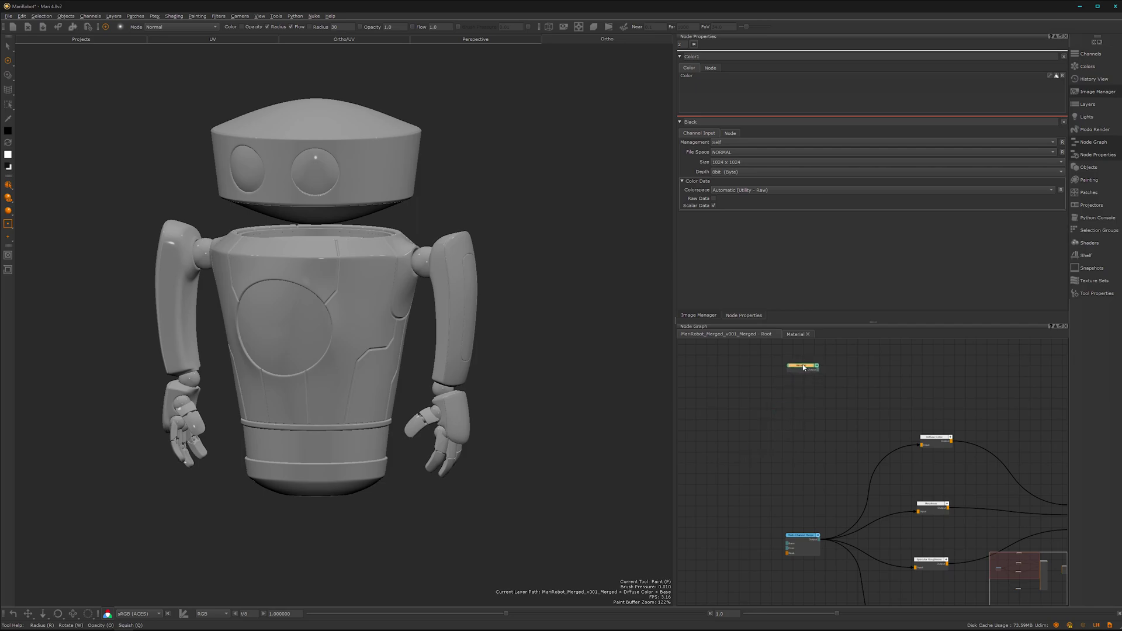
scroll(781, 446, "down", 3)
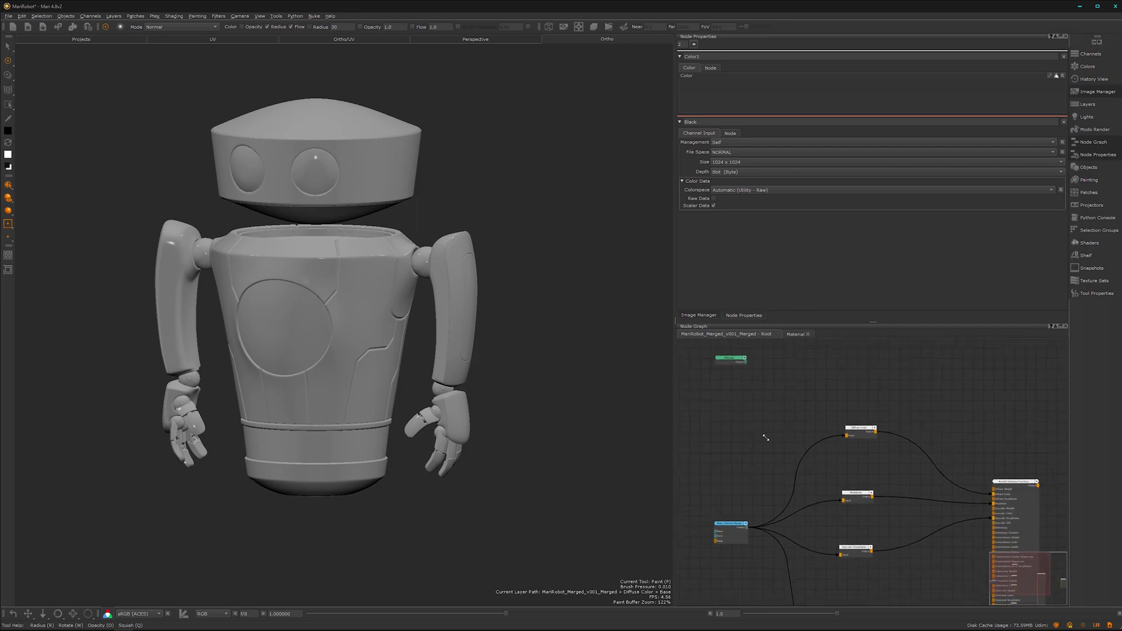
left_click_drag(842, 417, 763, 365)
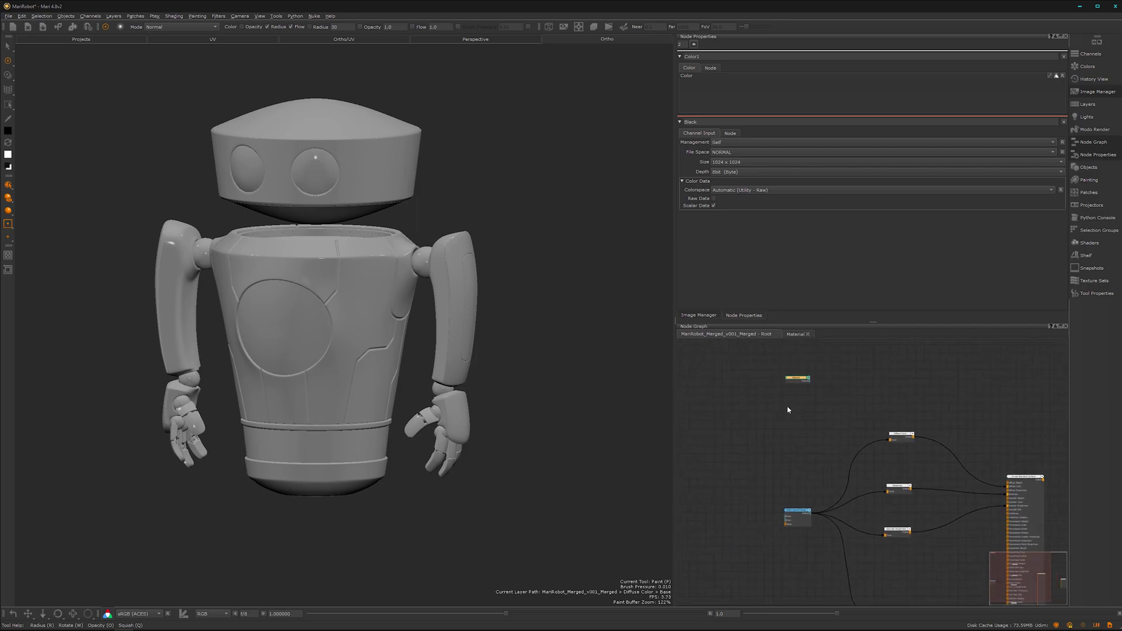
Step: Paste a copy of the Material node beside Multi-Channel Merge and connect its output to the merge's Base input
left_click(719, 520)
key("ctrl+v")
scroll(773, 513, "up", 5)
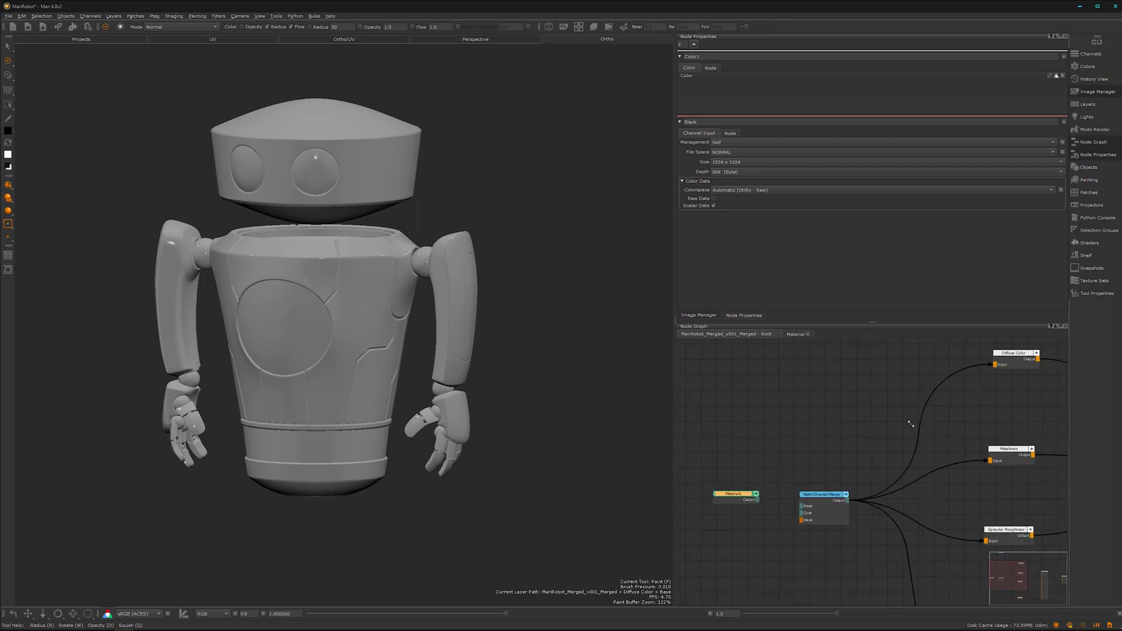
left_click_drag(798, 445, 910, 468)
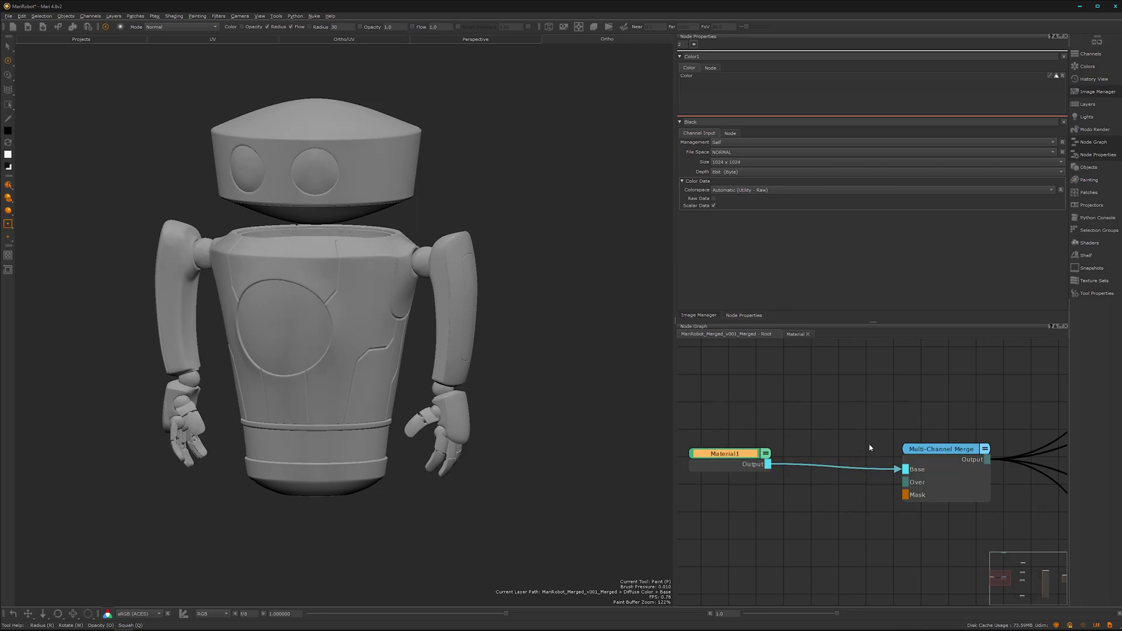
Step: Move the Material1 node further left of Multi-Channel Merge to leave more room between them
scroll(839, 495, "down", 2)
scroll(807, 520, "down", 4)
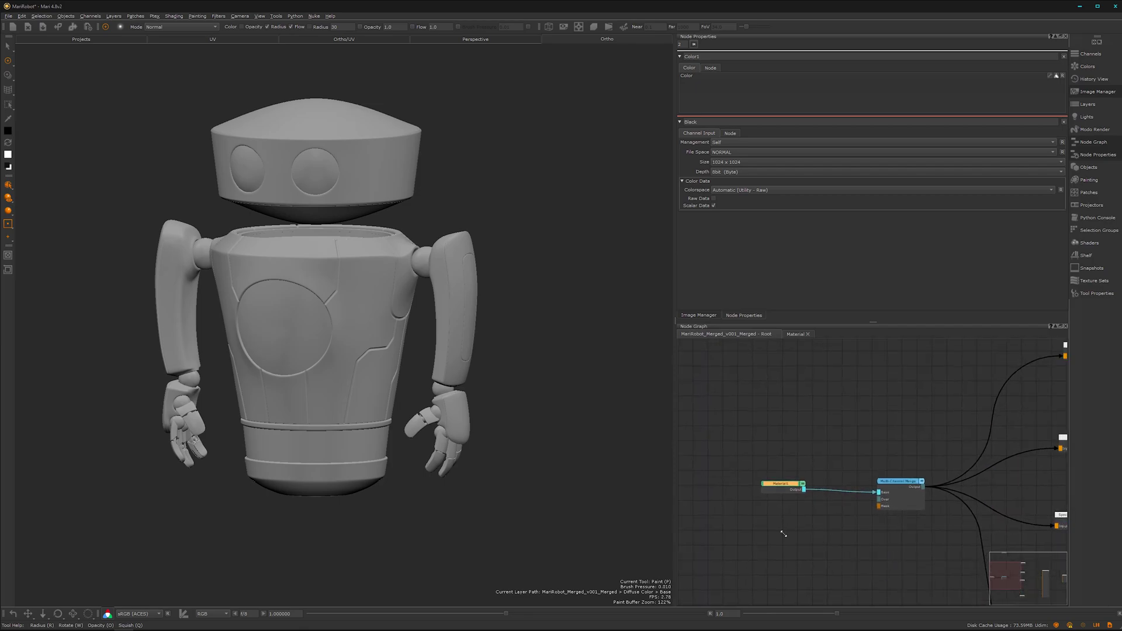
left_click_drag(790, 501, 751, 499)
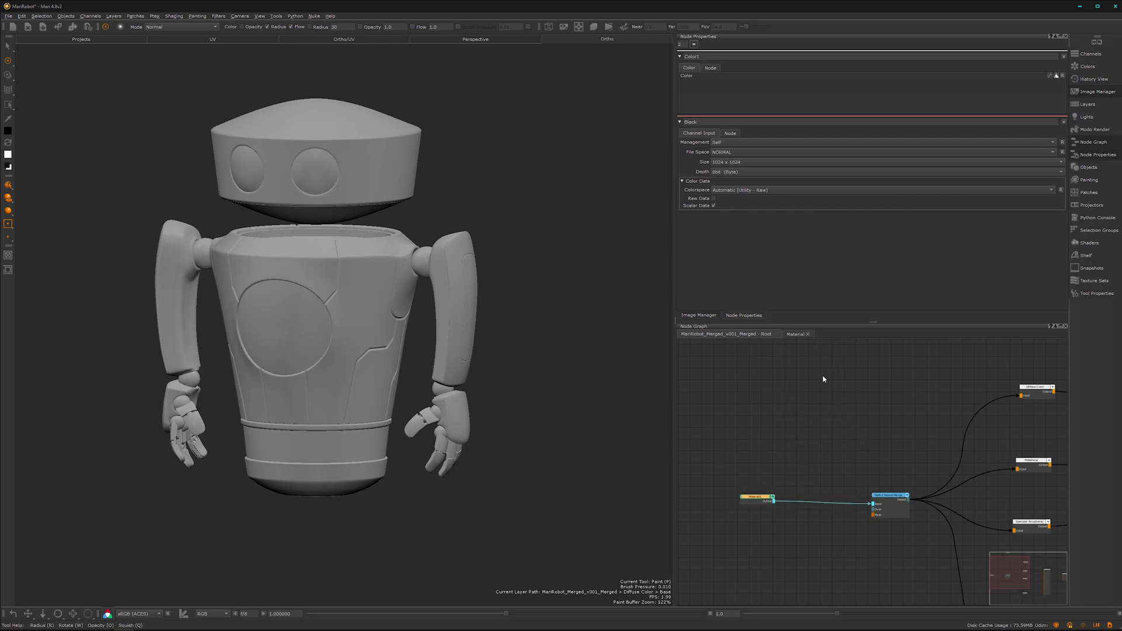
scroll(879, 451, "down", 5)
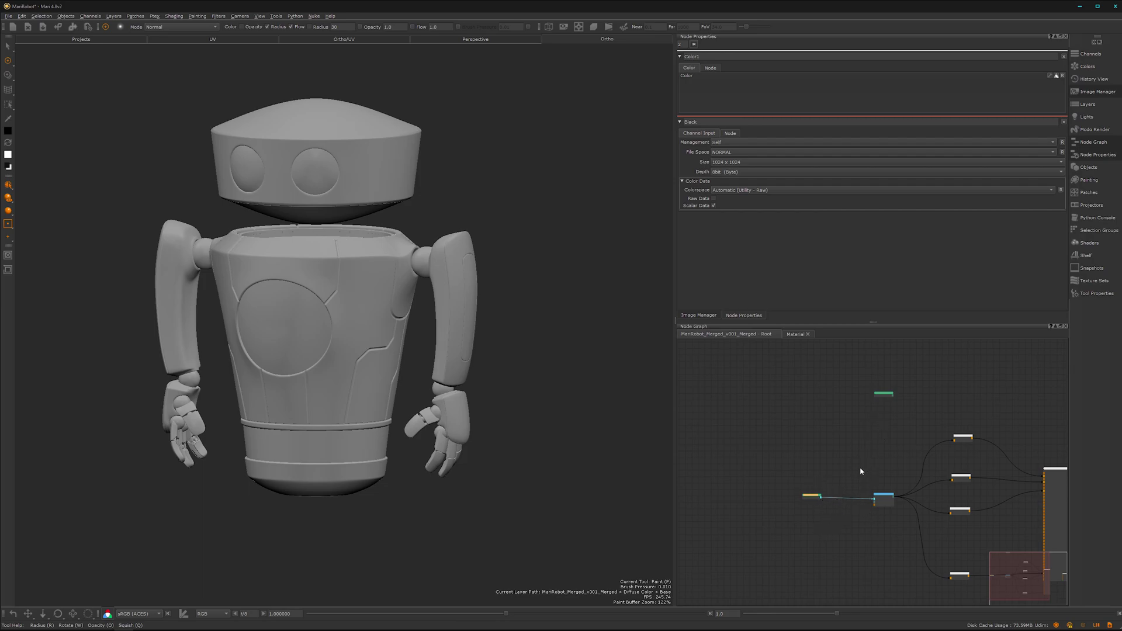
Step: Turn the robot to a front view and set the Arnold Standard Surface shader's base weight to 1.0
mouse_move(345, 395)
middle_mouse_down()
mouse_move(418, 381)
mouse_move(362, 388)
mouse_move(431, 421)
mouse_move(409, 429)
middle_mouse_up()
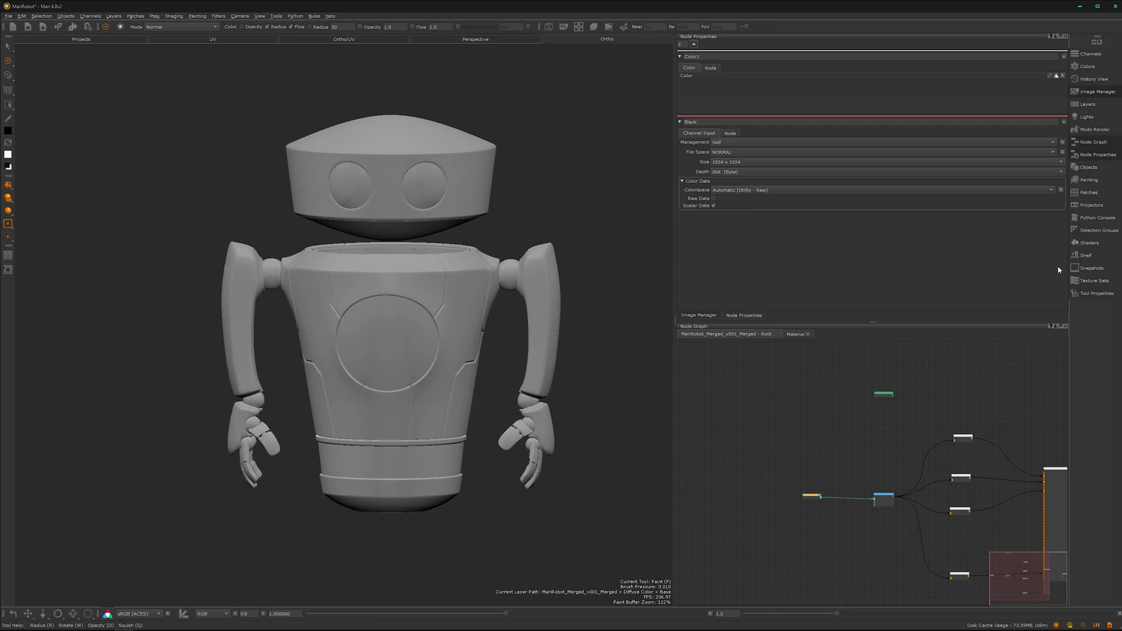
left_click(1090, 243)
scroll(965, 409, "down", 10)
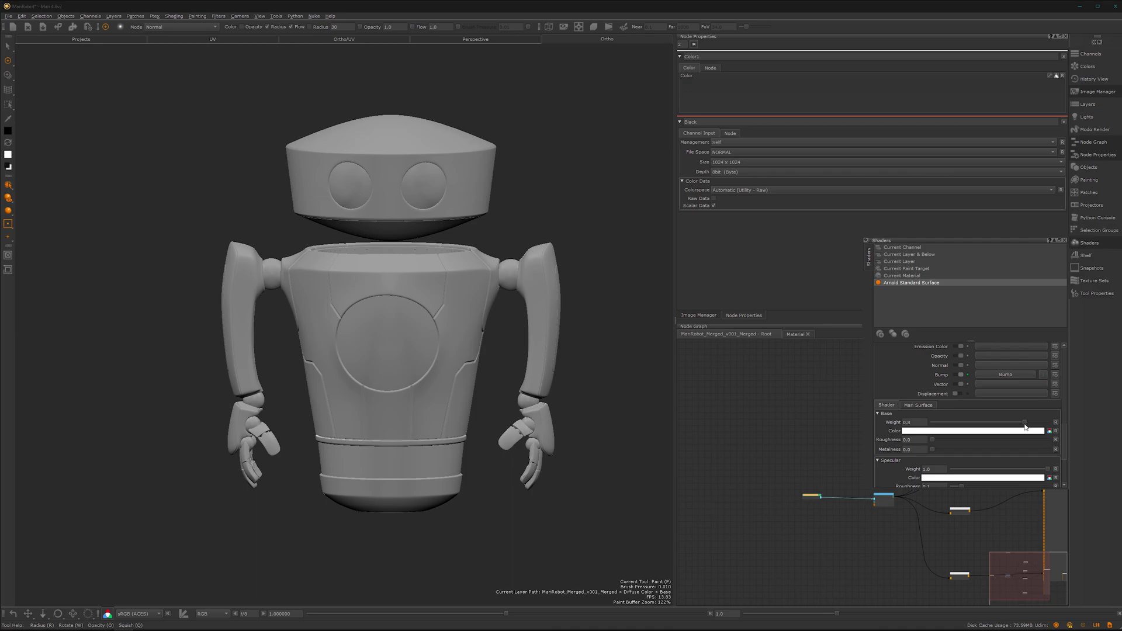
left_click_drag(1025, 423, 1060, 430)
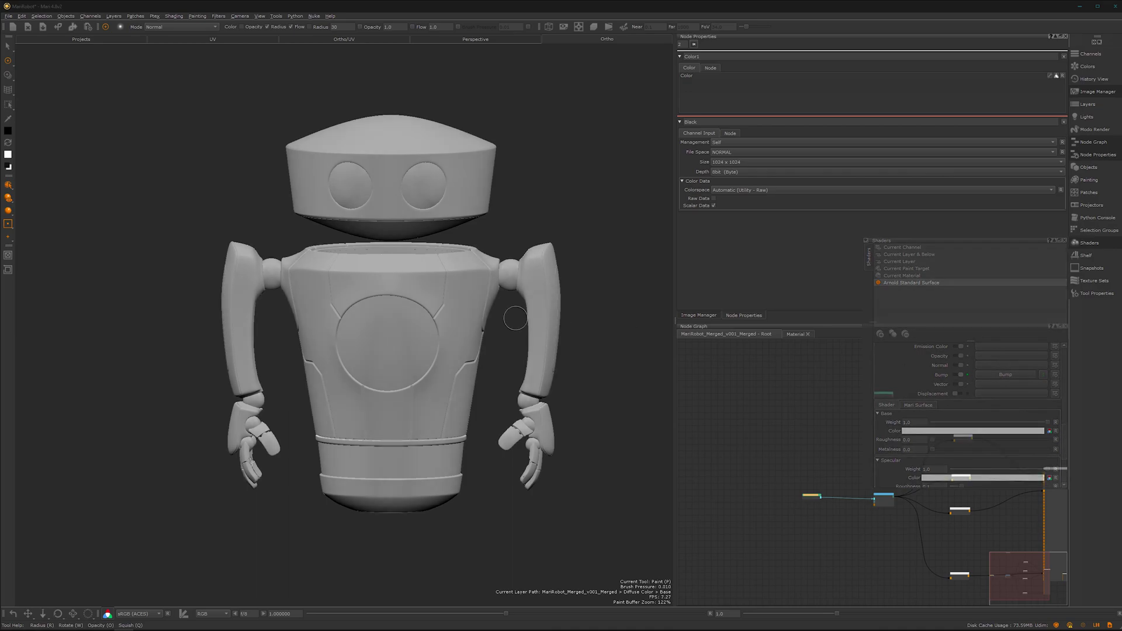
Step: Turn off the Four, Two, One and Three lights and turn on the Environment light
left_click(1091, 118)
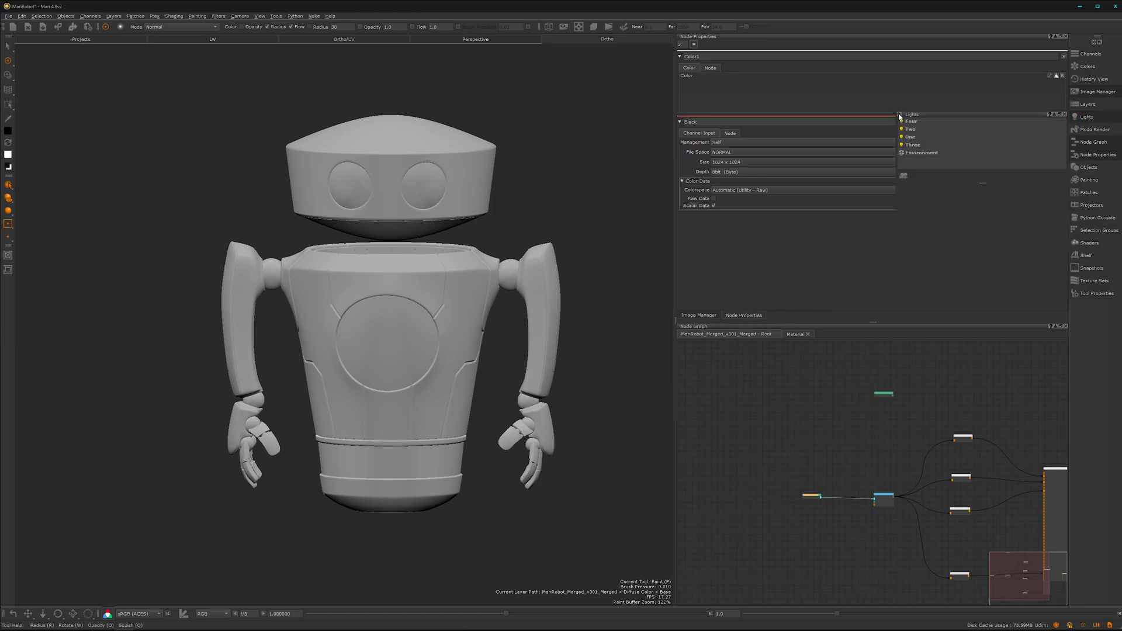
left_click(901, 145)
left_click(909, 130)
left_click(901, 129)
left_click(919, 154)
left_click(901, 153)
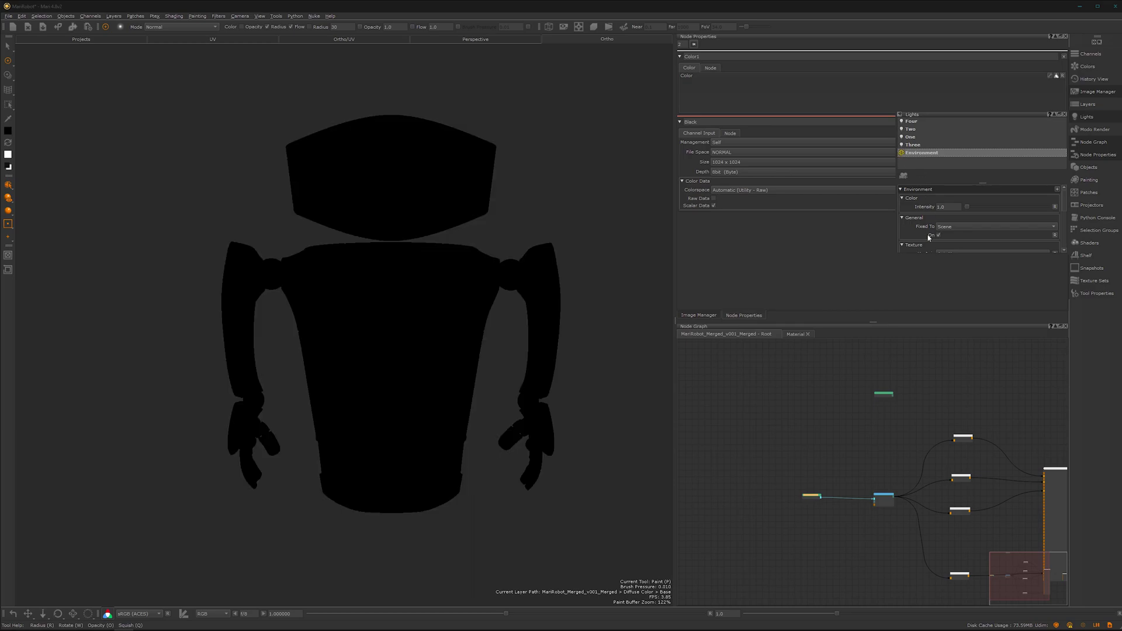
Step: Enlarge the Lights palette to reach the Environment texture settings and look through the preset environment images without choosing one
left_click_drag(900, 255, 894, 322)
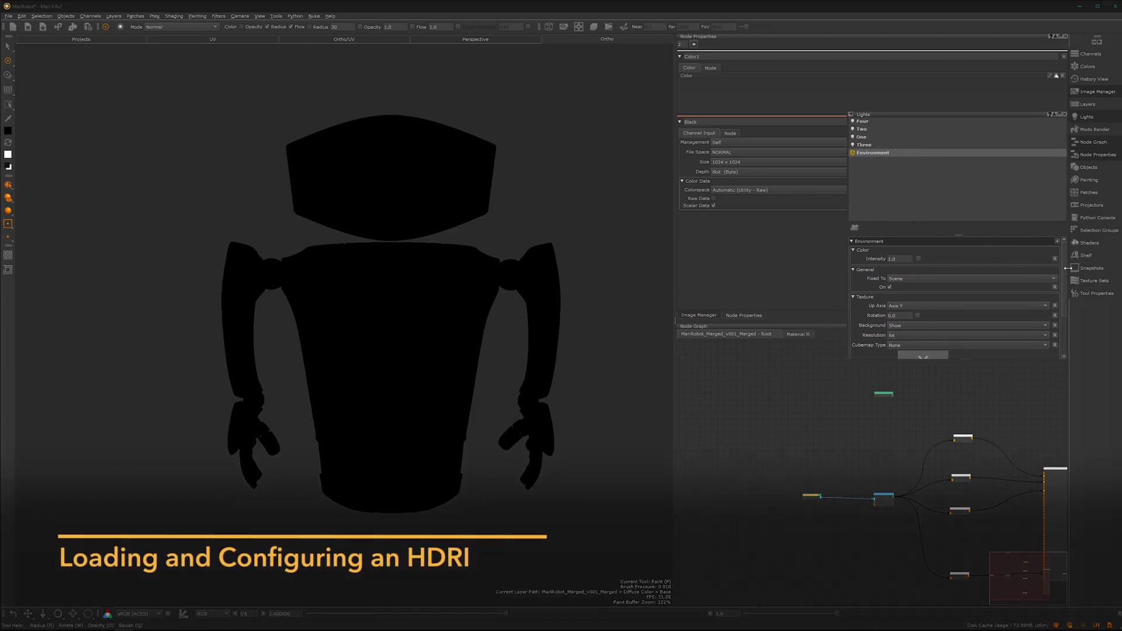
scroll(1063, 317, "down", 2)
scroll(1063, 316, "down", 1)
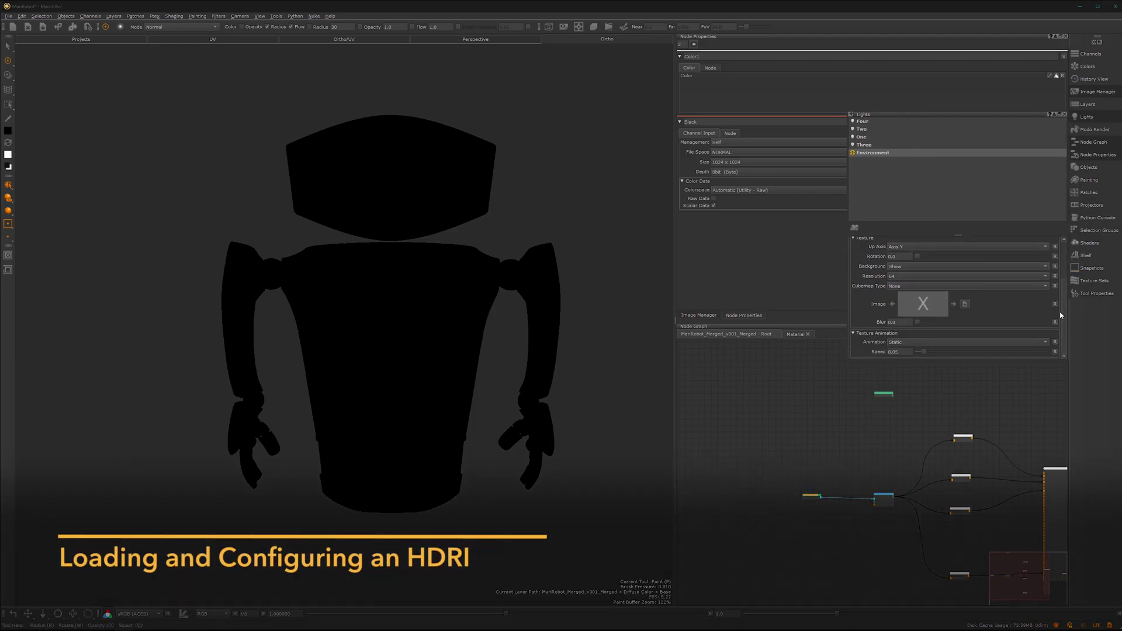
left_click(925, 302)
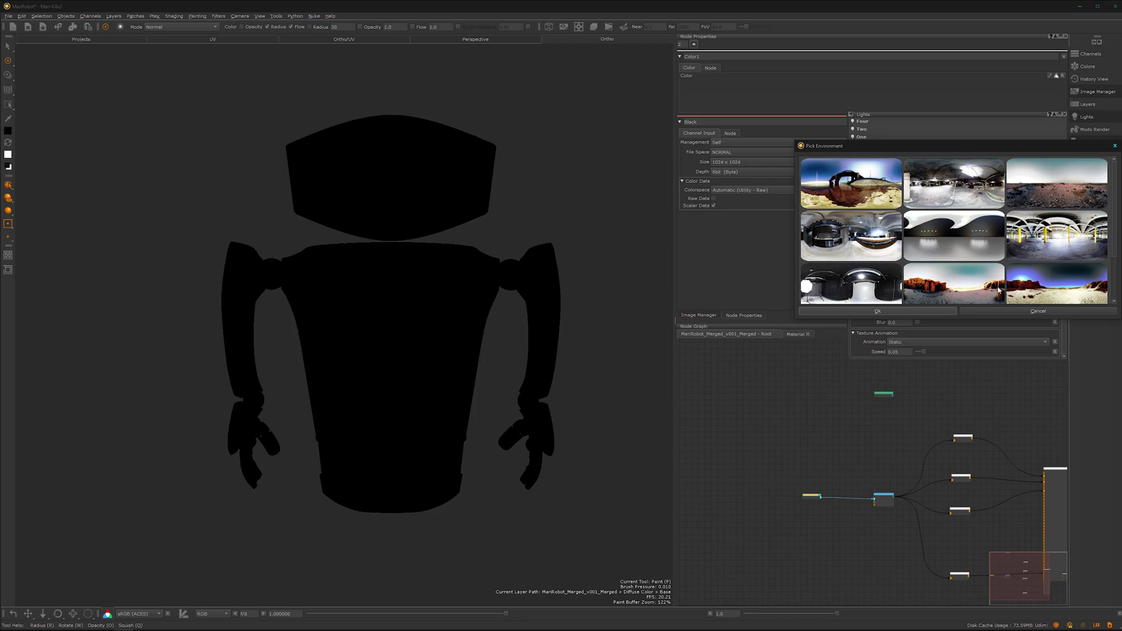
left_click(1115, 146)
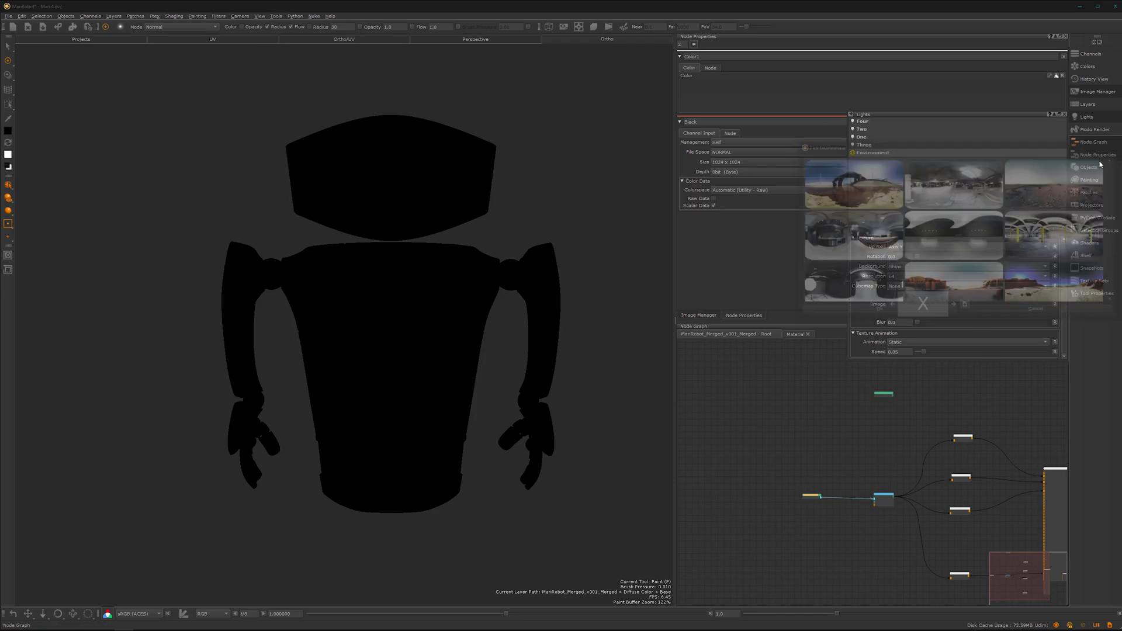
Step: Browse for an environment image in Desktop/MariRobot/Textures/Source and select cayley_interior_4k.exr
left_click(965, 305)
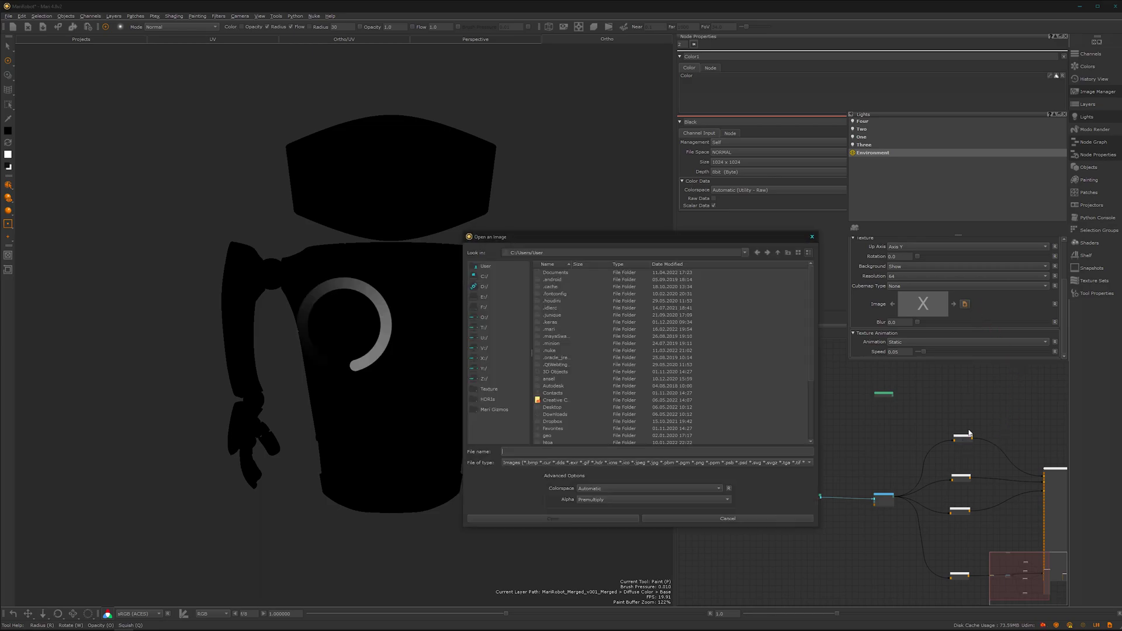
left_click(556, 402)
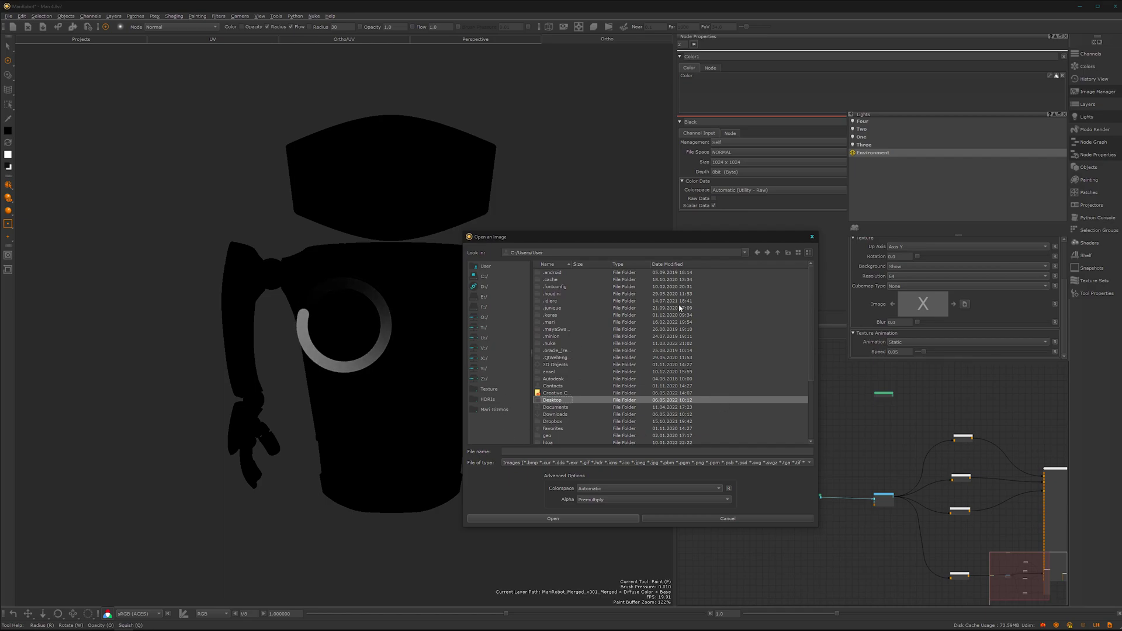
double_click(556, 402)
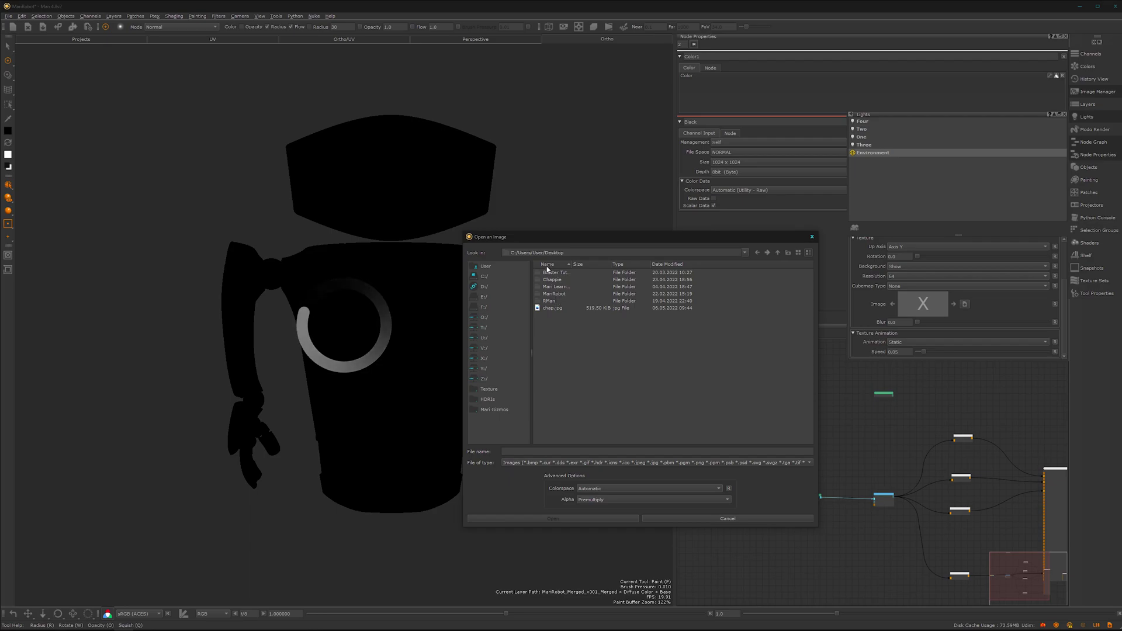
double_click(553, 294)
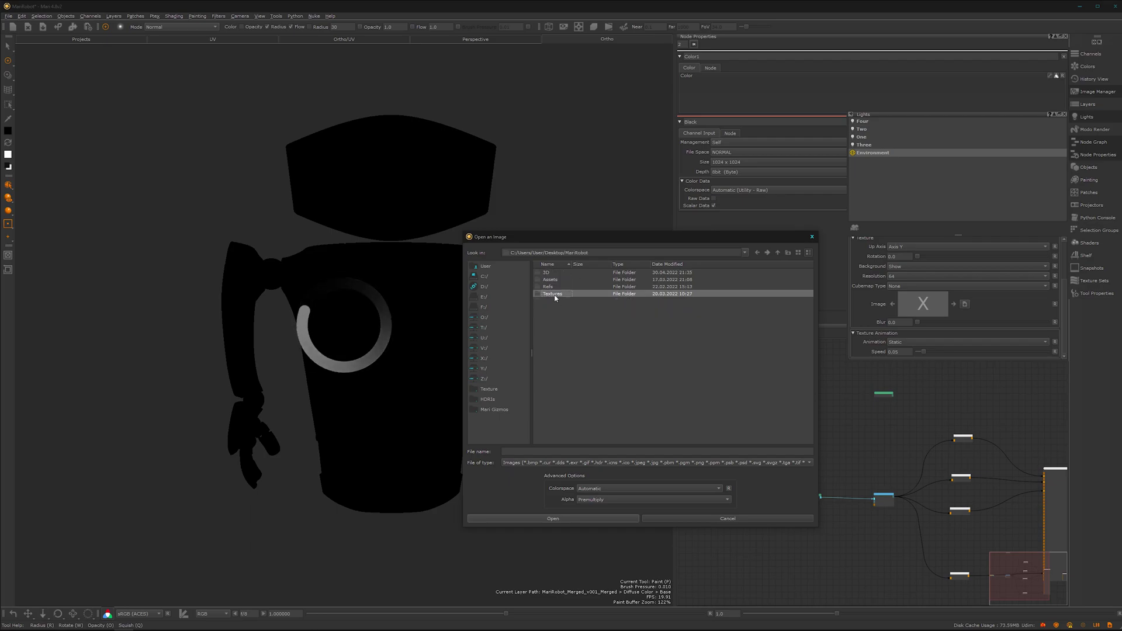
double_click(554, 294)
double_click(553, 280)
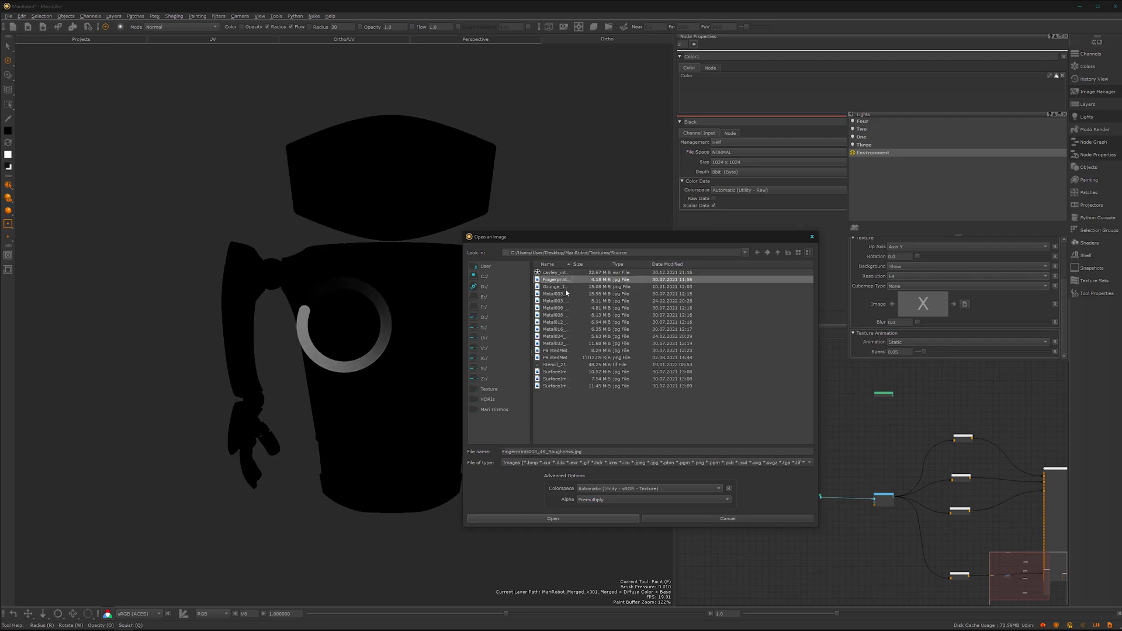
left_click(554, 273)
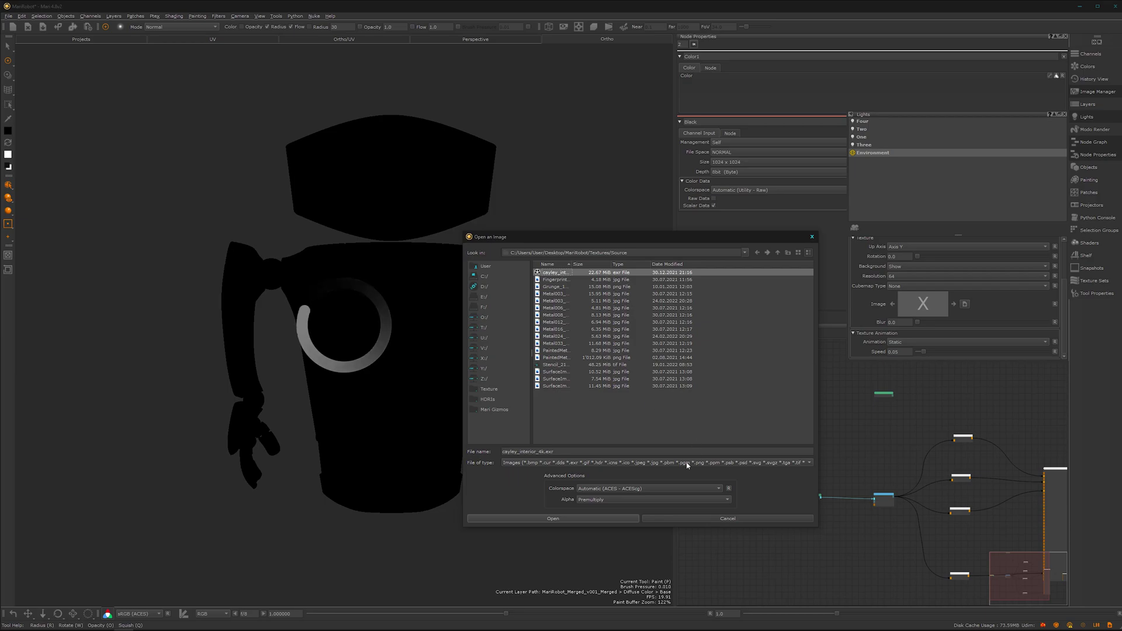
Step: Set the HDRI's colorspace to Utility - Linear - sRGB and load it into the Environment light
left_click(695, 493)
mouse_move(697, 515)
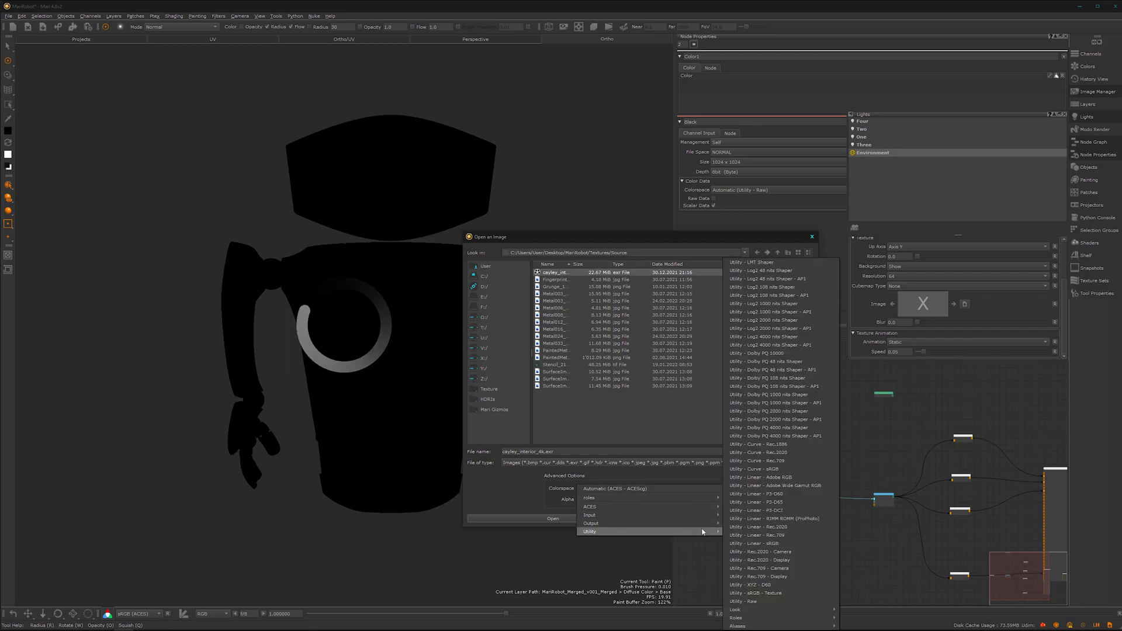
left_click(767, 544)
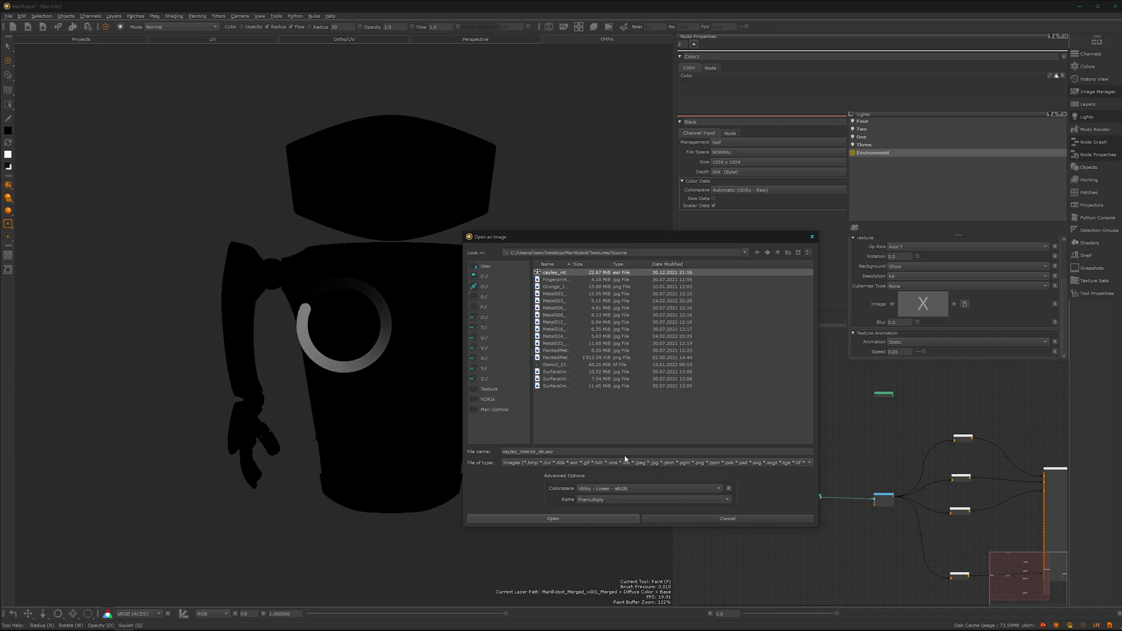
left_click(596, 519)
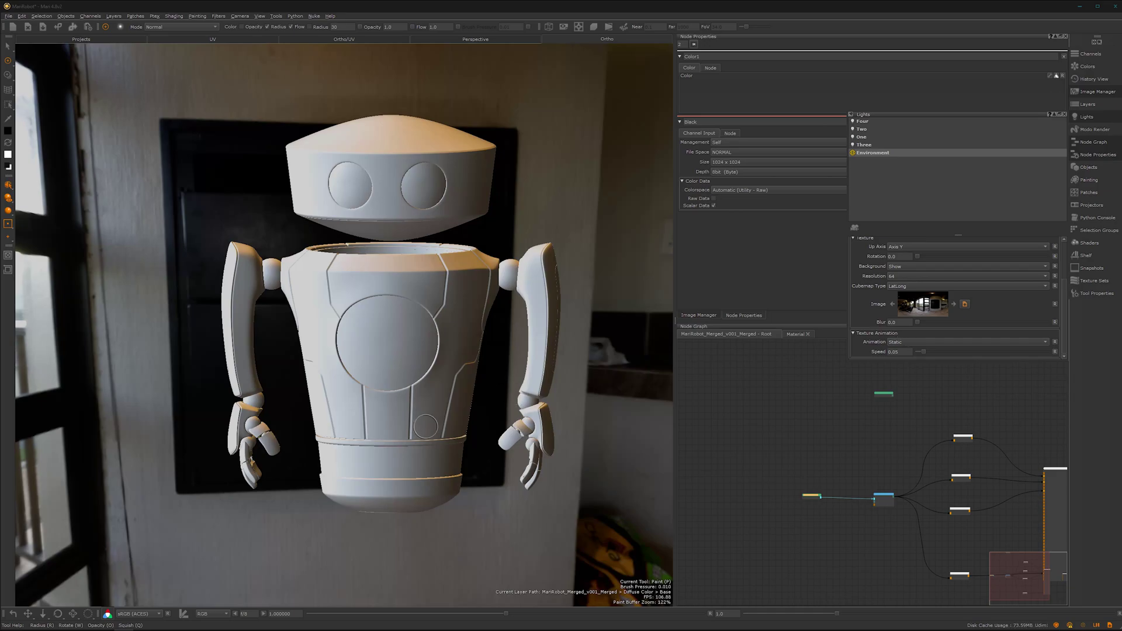
Step: Try a much stronger intensity on the Environment light in the perspective view and set it back to 1.0
left_click_drag(450, 439, 471, 437, "alt")
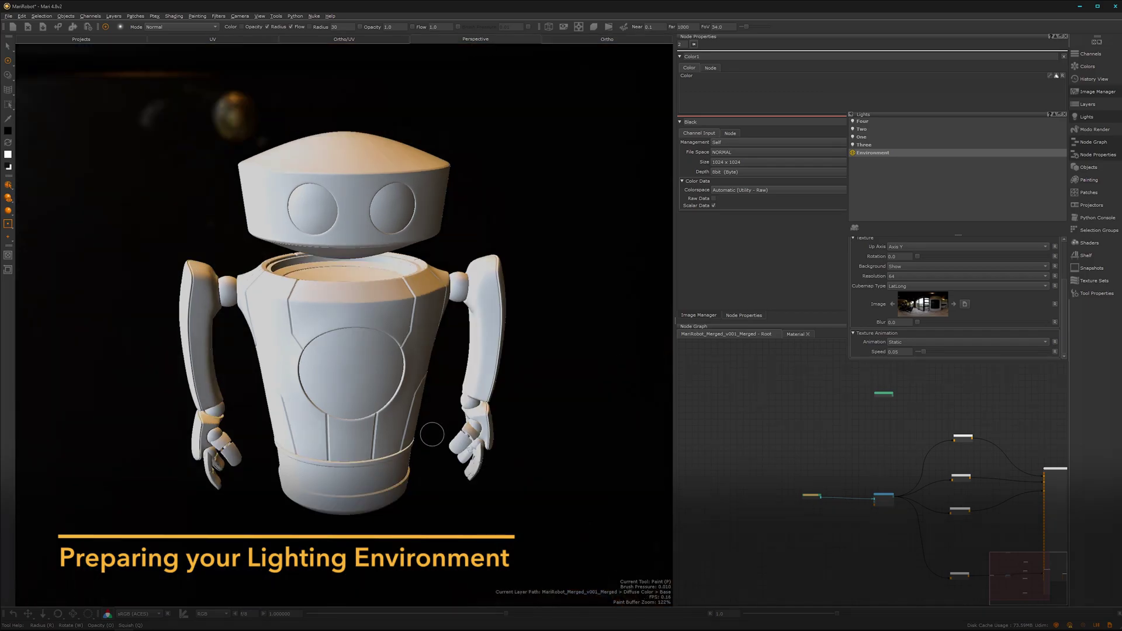
left_click_drag(431, 416, 332, 414, "alt")
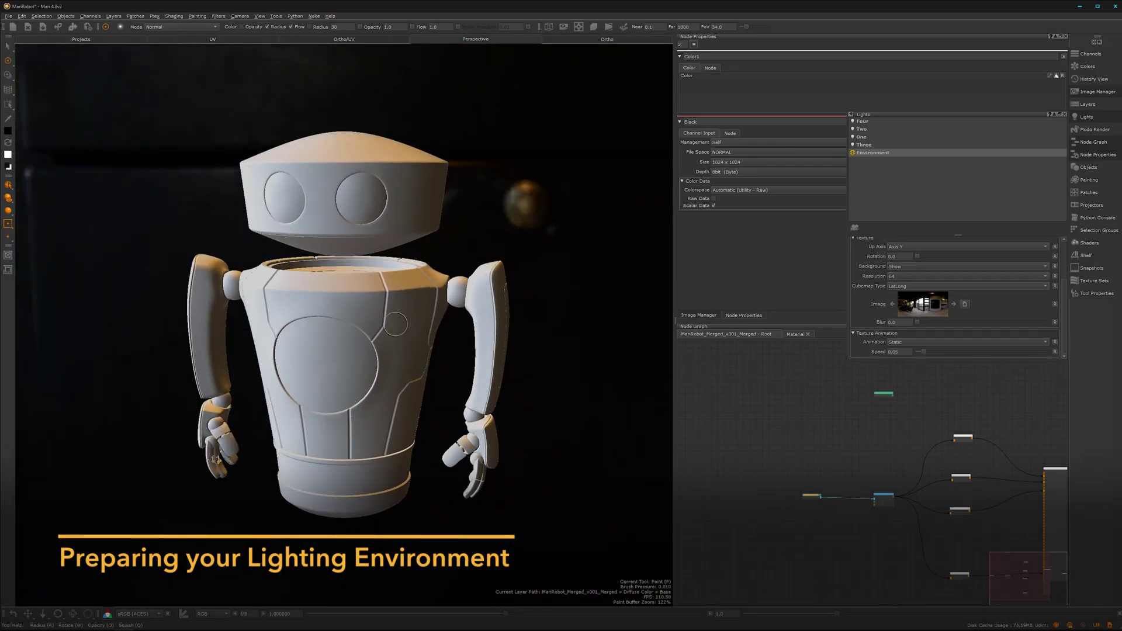
mouse_move(377, 403)
right_mouse_down("alt")
mouse_move(377, 421)
mouse_move(377, 382)
right_mouse_up("alt")
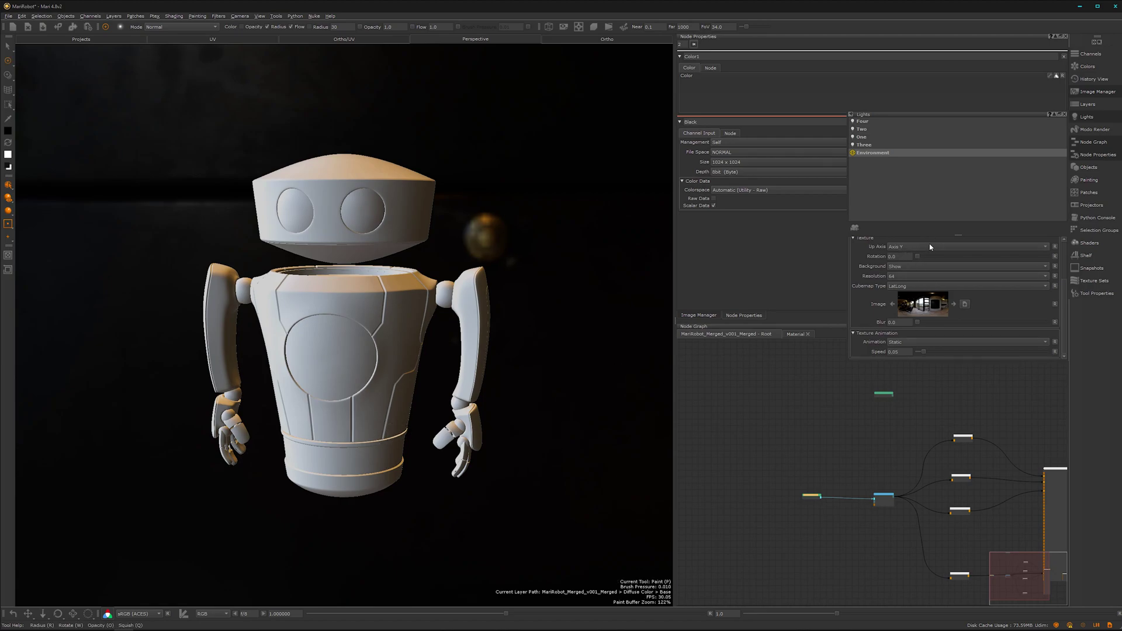
scroll(1061, 292, "up", 5)
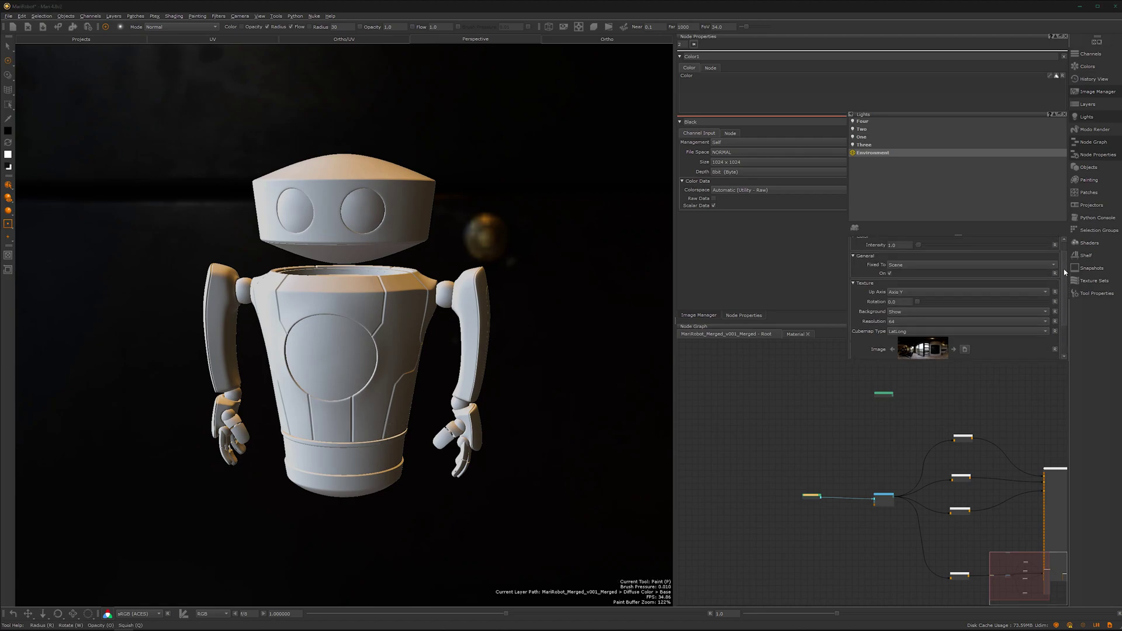
left_click_drag(922, 260, 1004, 264)
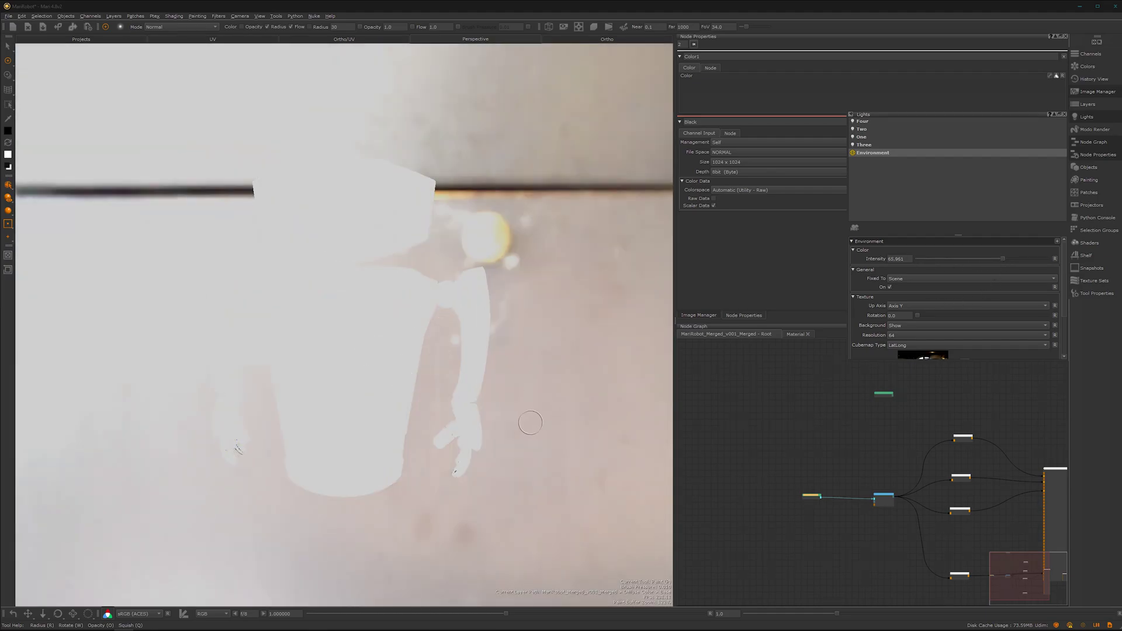
left_click_drag(905, 258, 868, 258)
type("1.0")
key("Return")
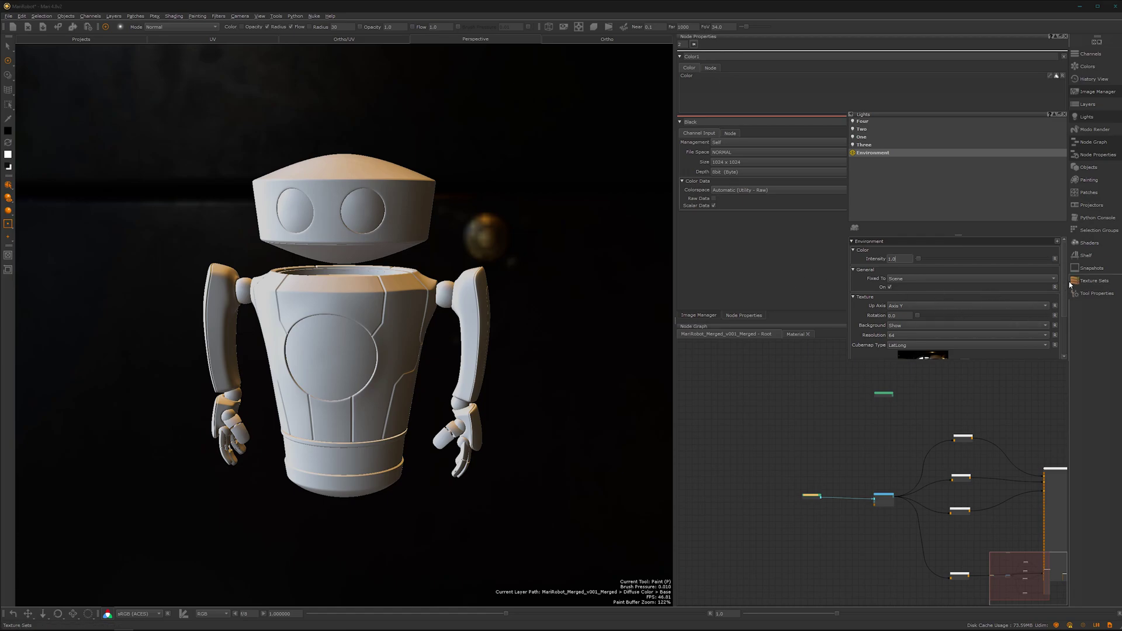
Step: Hide the HDRI background image in the Environment light's texture settings
scroll(1064, 292, "down", 2)
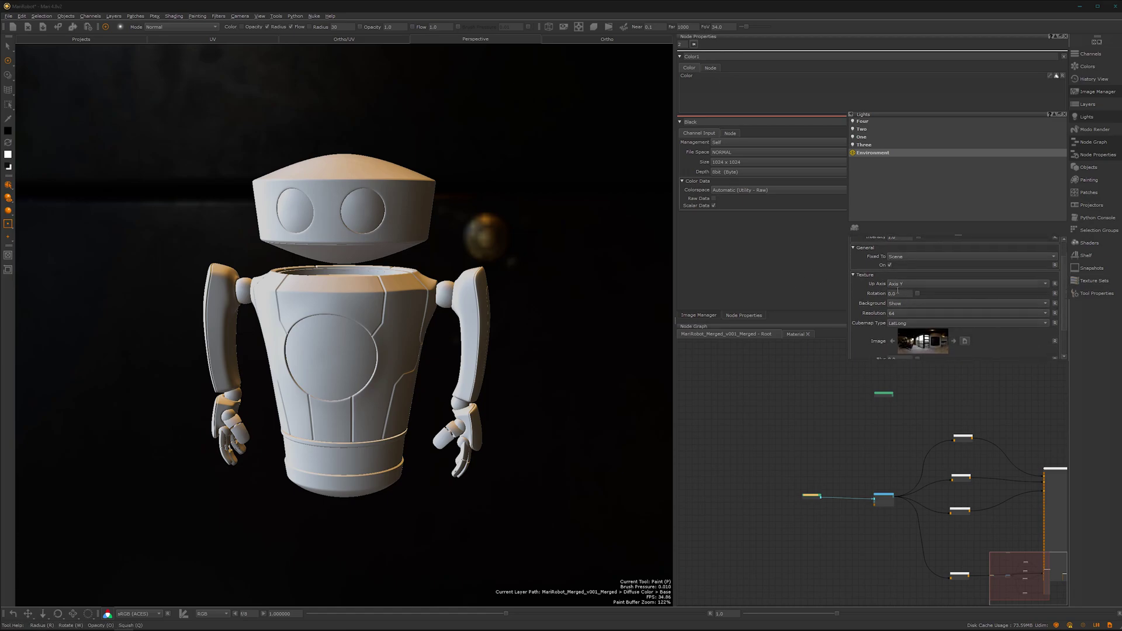
mouse_move(917, 293)
left_mouse_down()
mouse_move(1000, 305)
mouse_move(907, 293)
left_mouse_up()
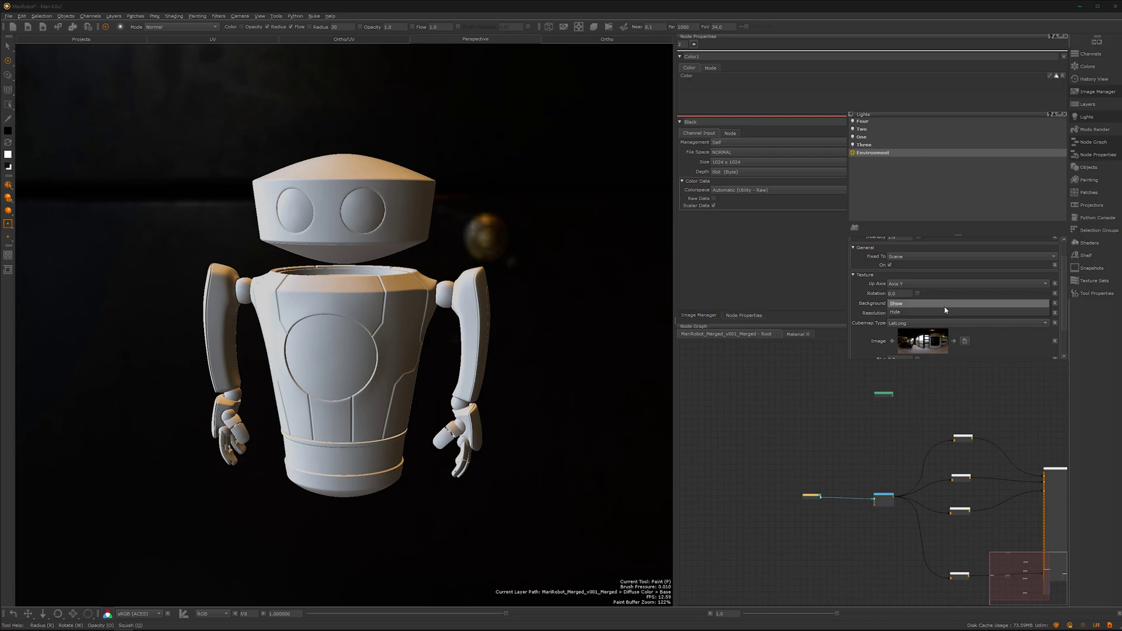
left_click(947, 303)
left_click(944, 312)
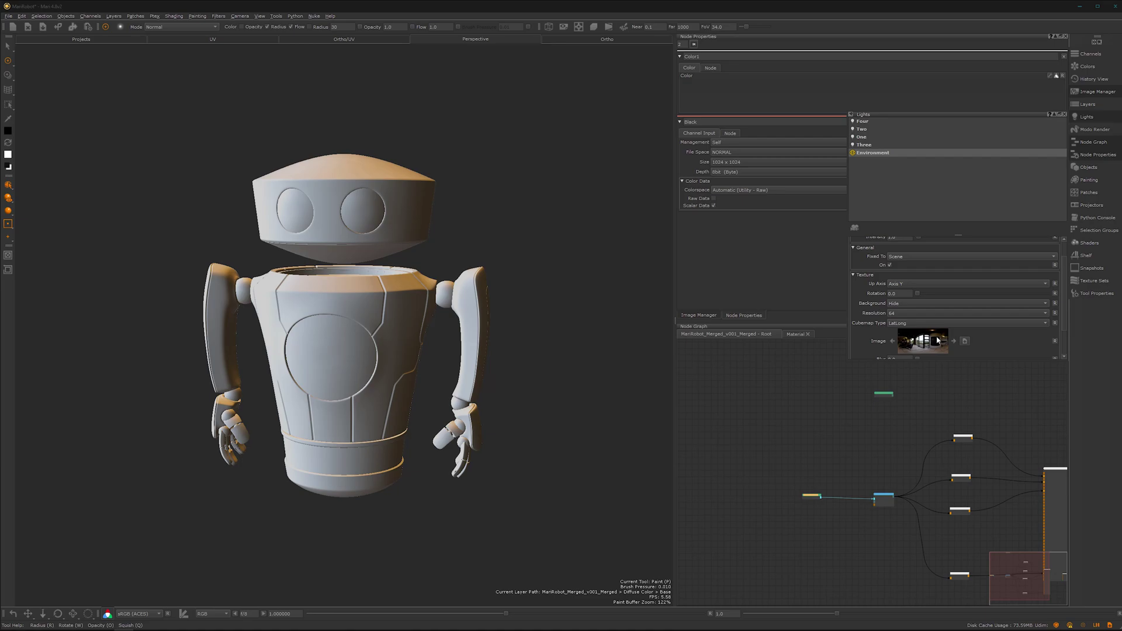
scroll(984, 343, "down", 2)
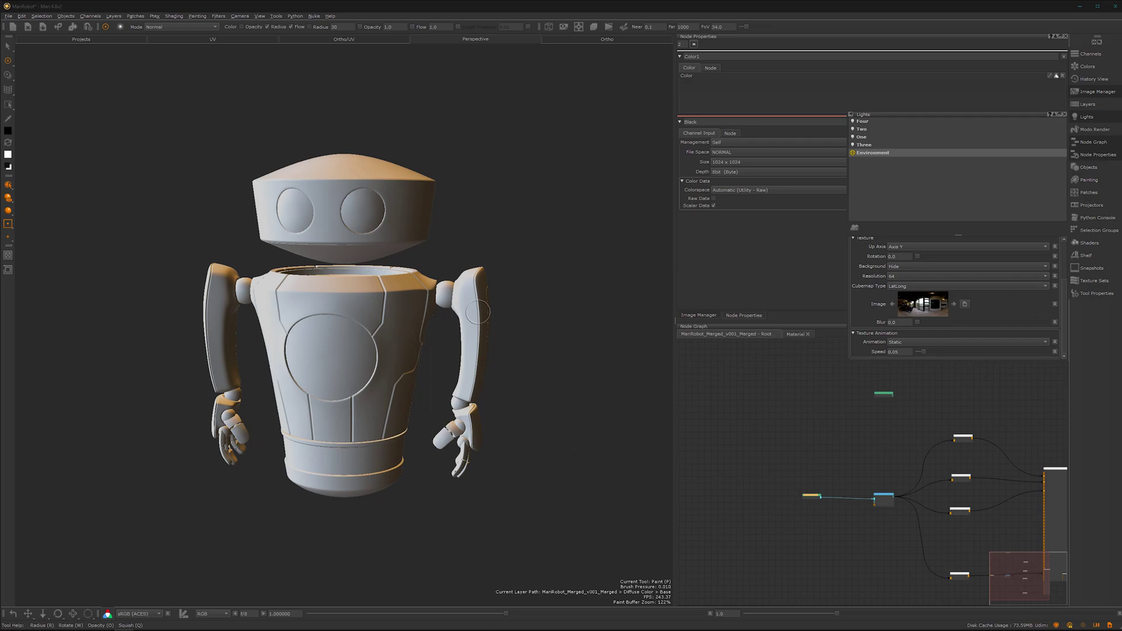
scroll(1064, 317, "up", 2)
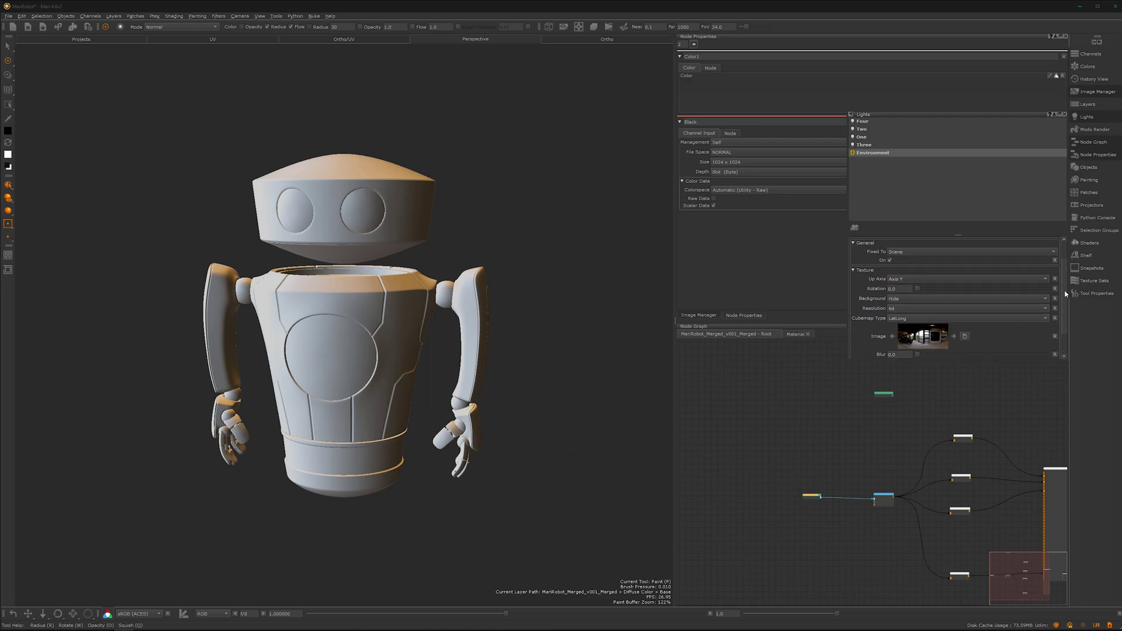
Step: Open the Material1 node's internal graph and bring its Color node into view
mouse_move(364, 384)
left_mouse_down("alt")
mouse_move(521, 378)
mouse_move(386, 374)
mouse_move(514, 381)
mouse_move(377, 389)
left_mouse_up("alt")
scroll(417, 377, "up", 3)
scroll(374, 393, "up", 2)
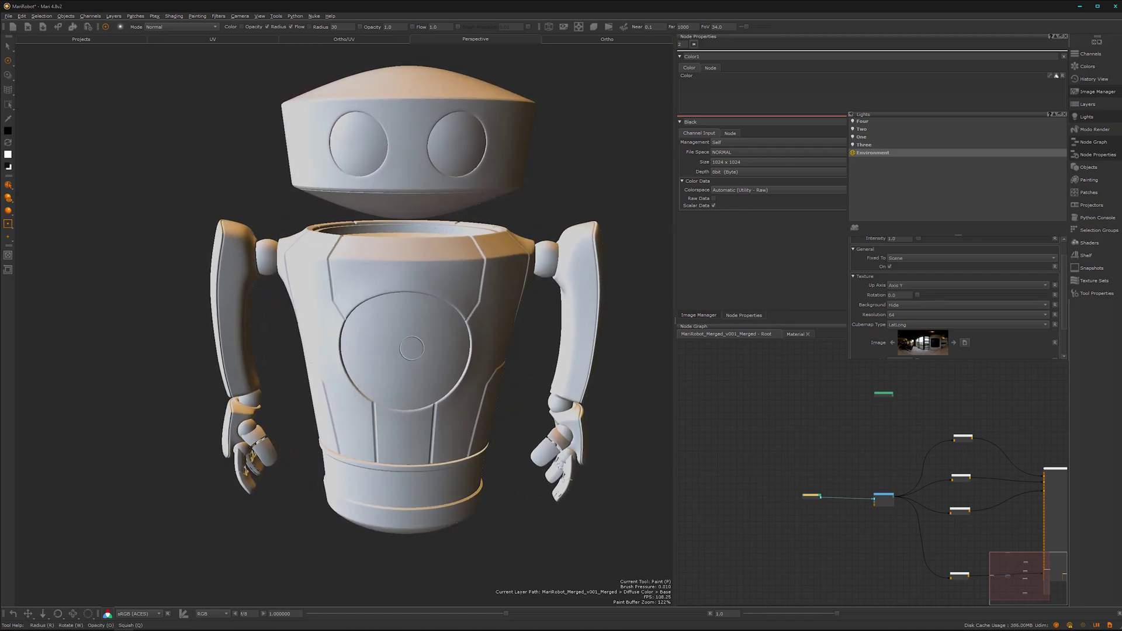
scroll(365, 355, "up", 2)
scroll(791, 550, "up", 4)
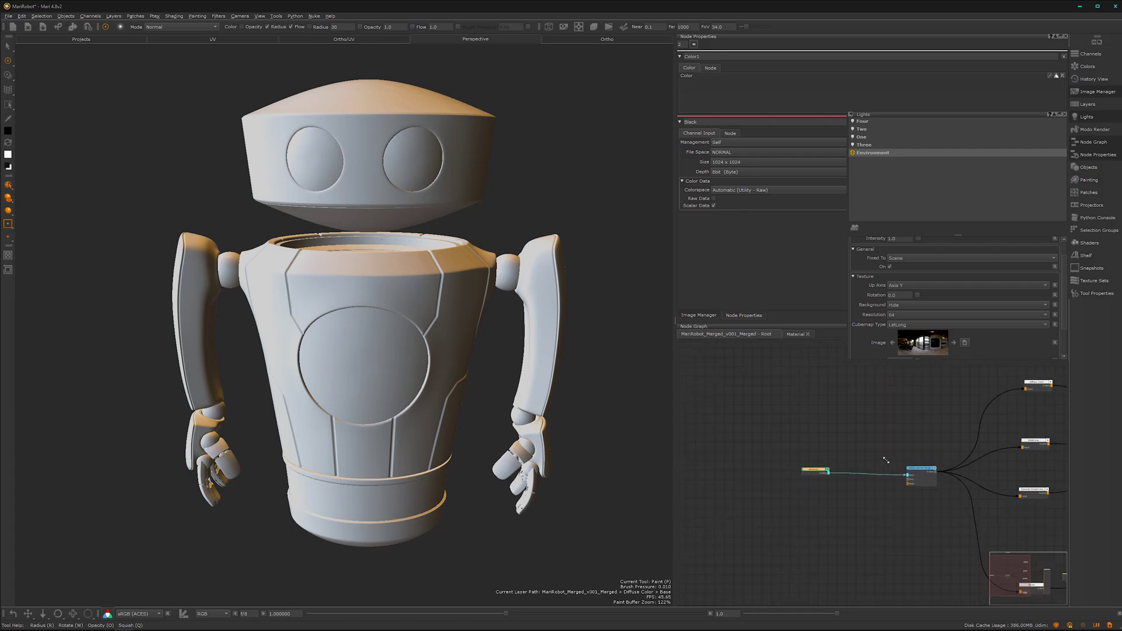
double_click(794, 493)
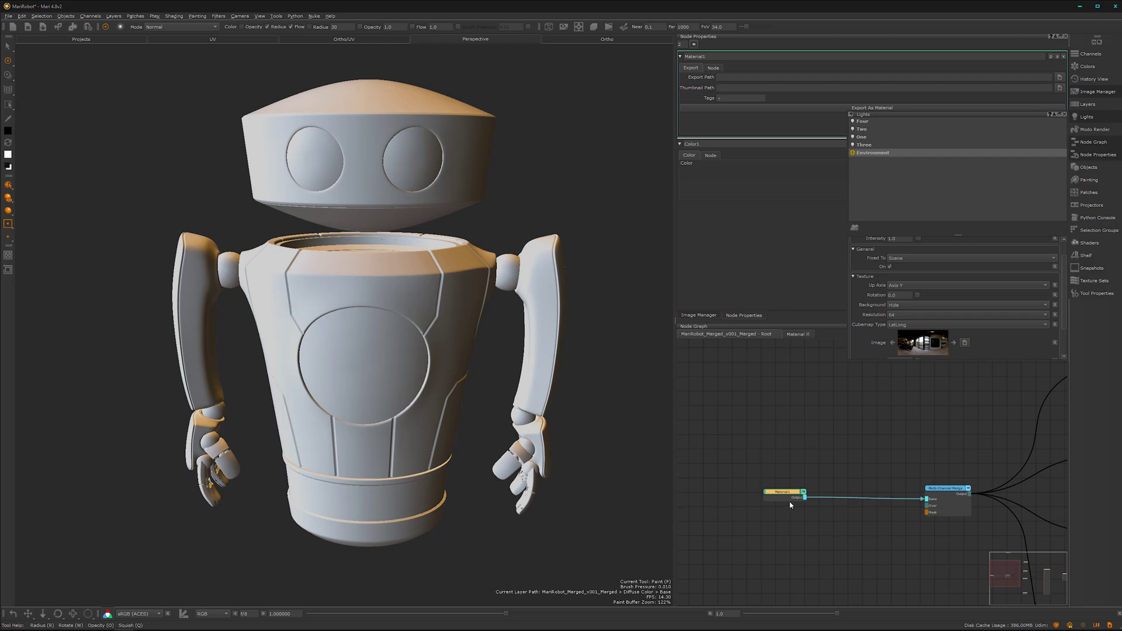
left_click(795, 498)
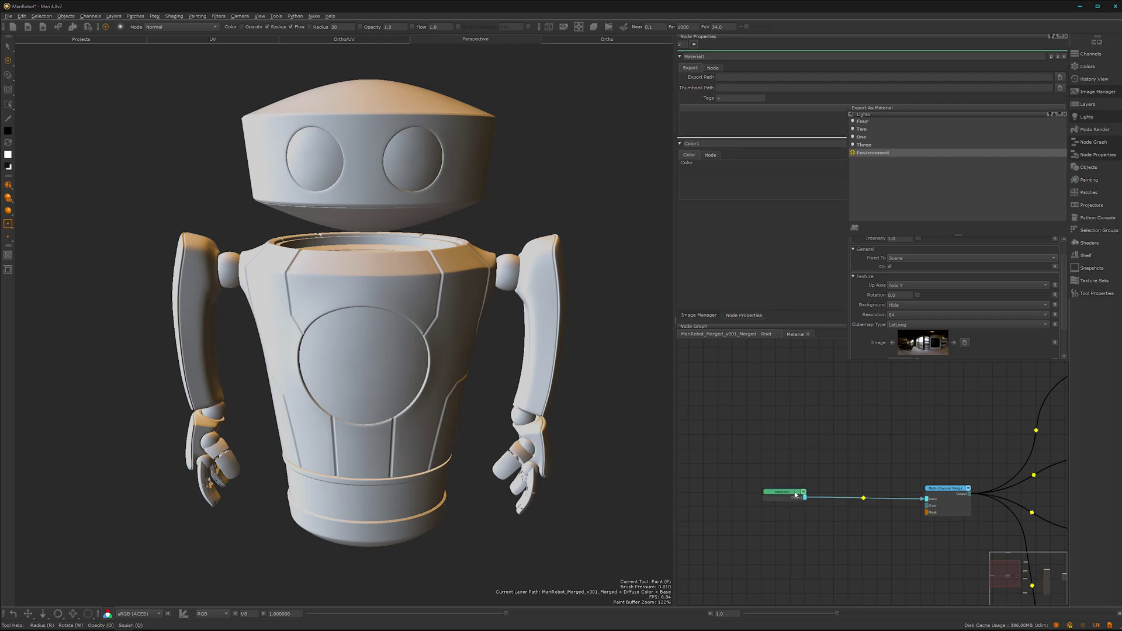
double_click(795, 496)
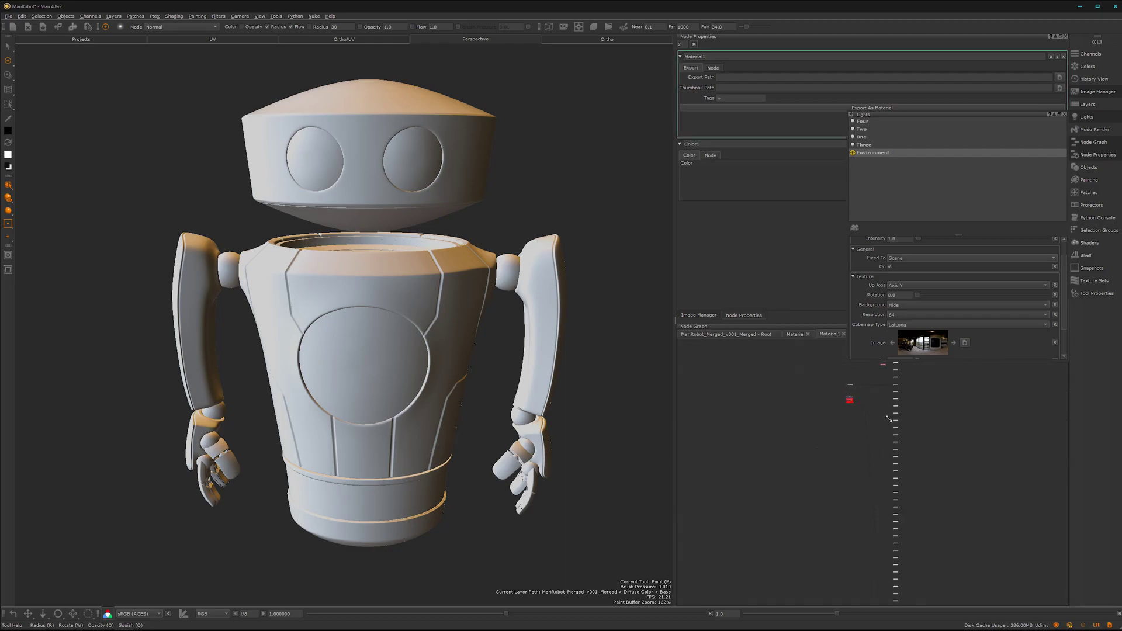
scroll(814, 565, "up", 5)
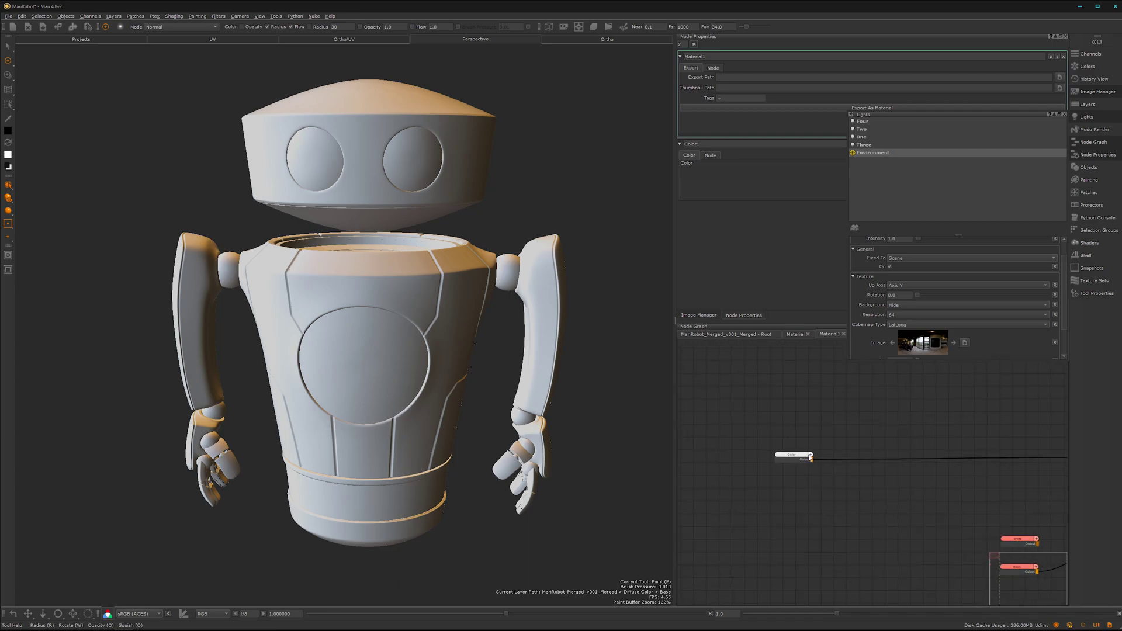
Step: Change Material1's inner Color node from white to dark grey and return to the root node graph
left_click_drag(797, 463, 794, 463)
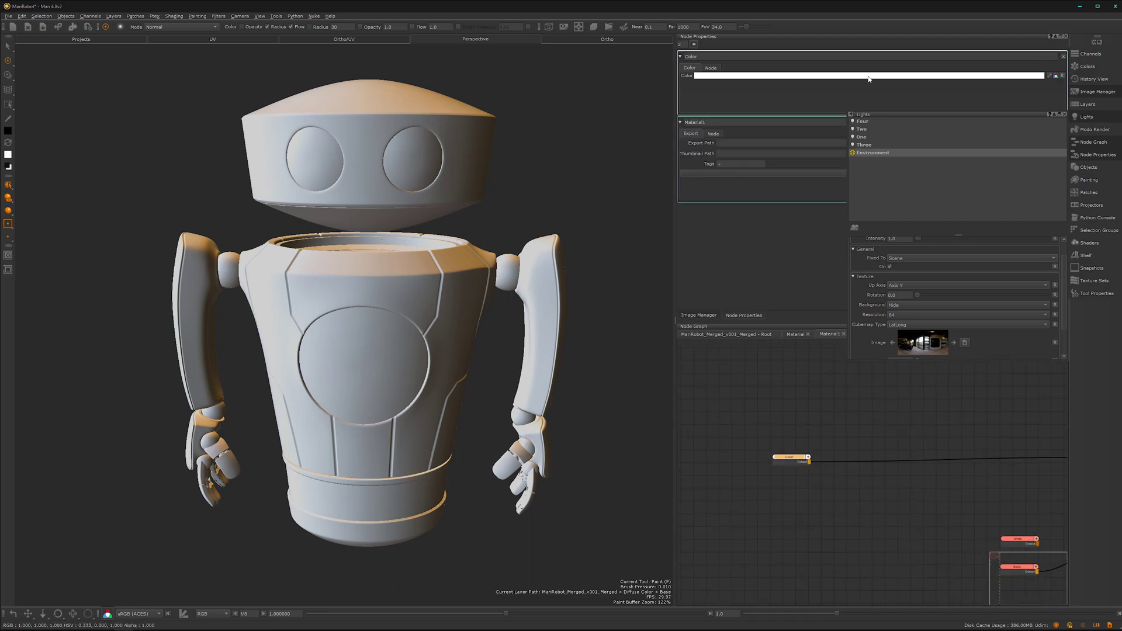
left_click(827, 76)
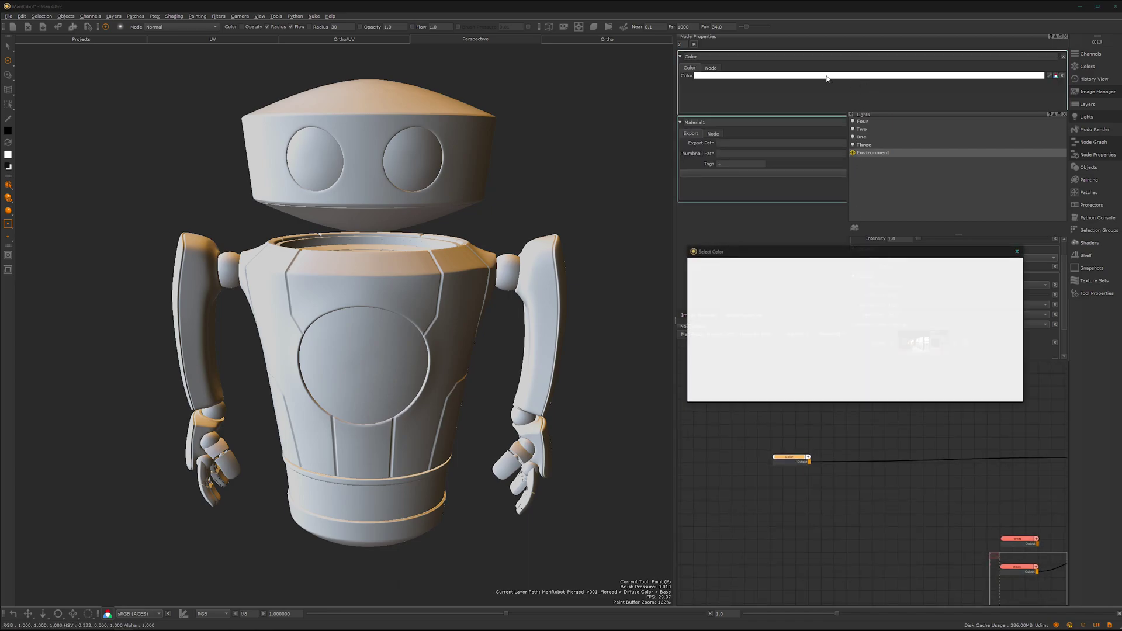
double_click(888, 312)
type("10")
key("Return")
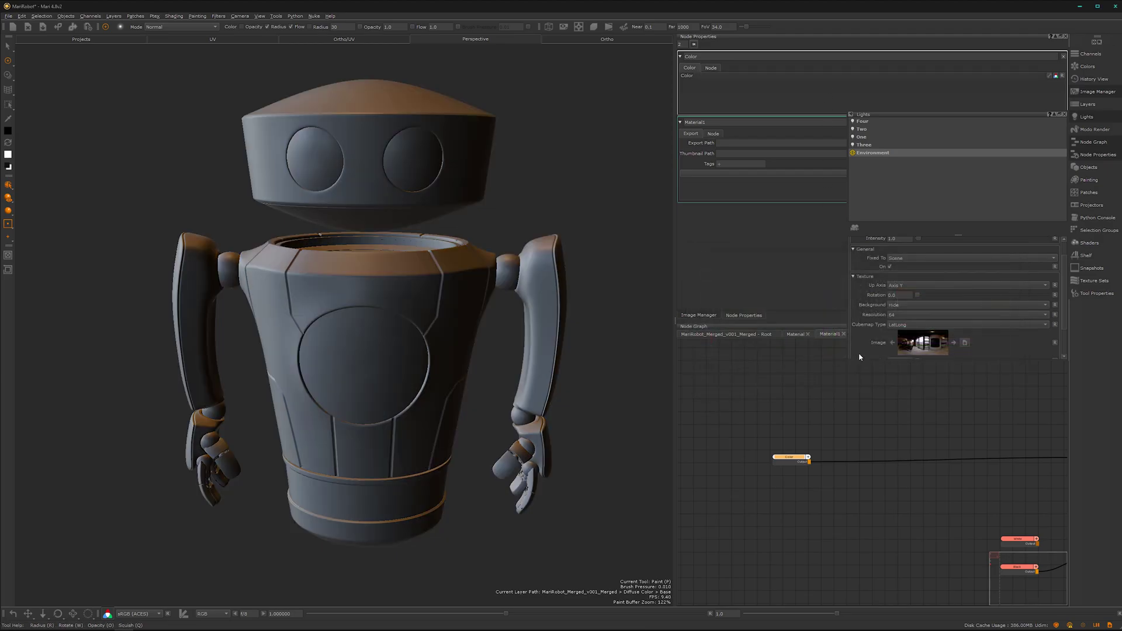
left_click(741, 335)
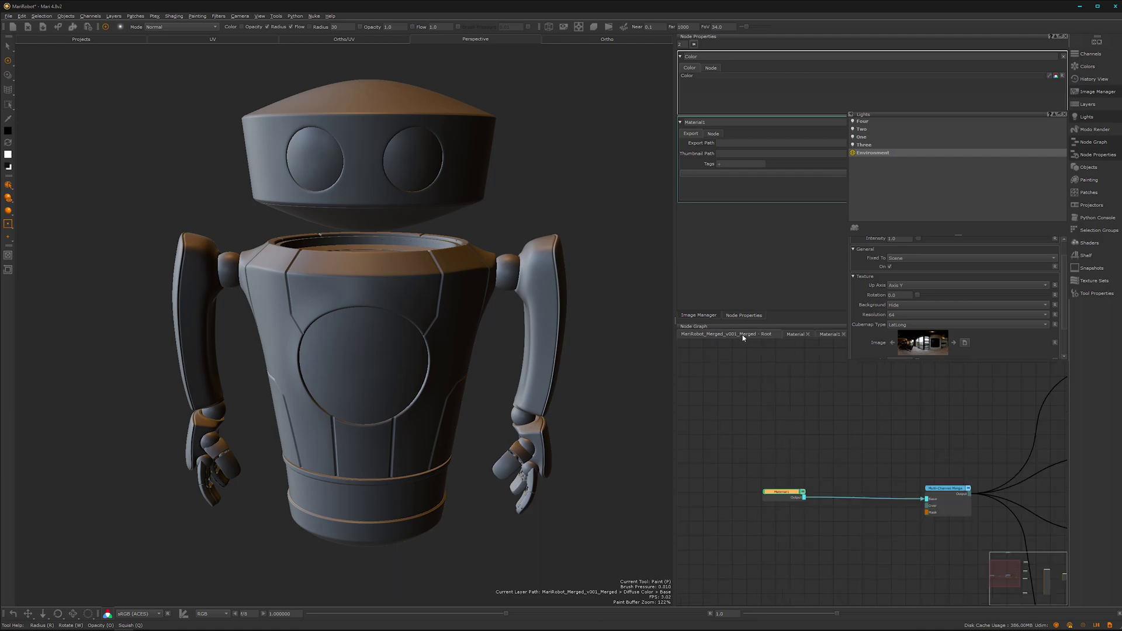
mouse_move(387, 426)
left_mouse_down("alt")
mouse_move(338, 349)
mouse_move(328, 426)
mouse_move(411, 400)
left_mouse_up("alt")
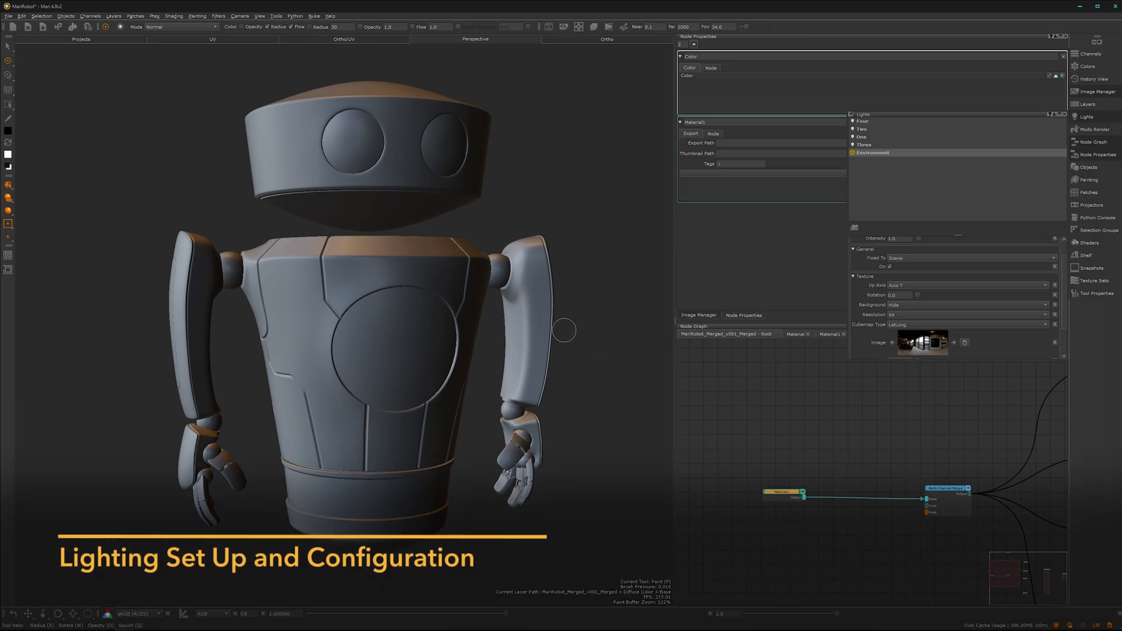
Step: Switch off the Environment light, turn on light Three and reposition it so it grazes the robot from one side
left_click_drag(410, 398, 474, 218, "alt")
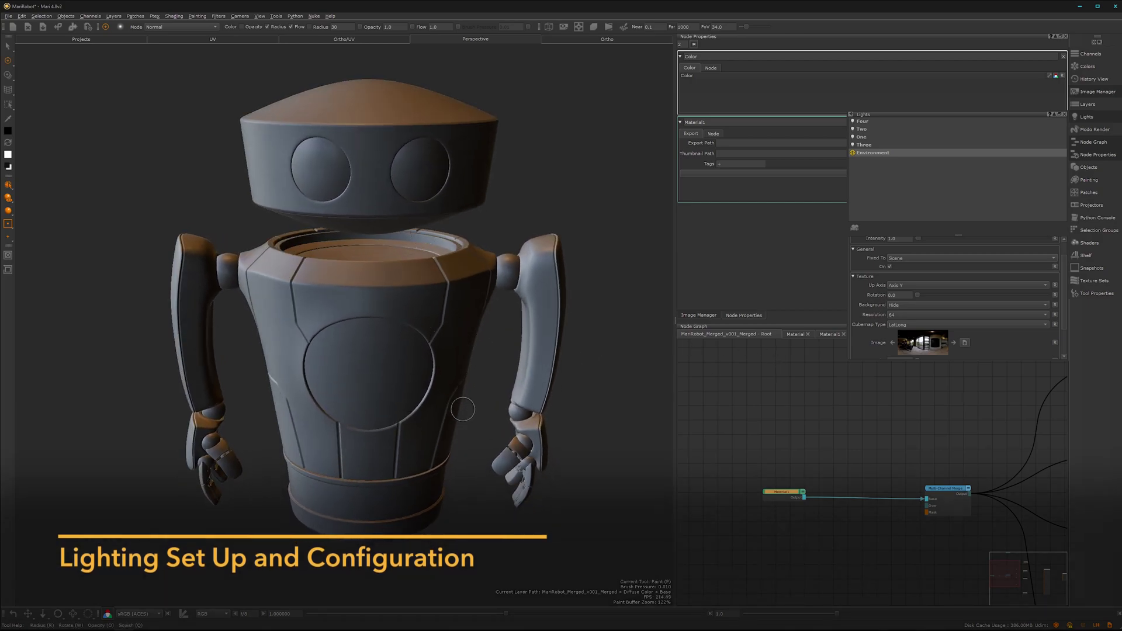
mouse_move(455, 359)
left_mouse_down("alt")
mouse_move(431, 426)
mouse_move(403, 401)
mouse_move(396, 341)
mouse_move(454, 411)
mouse_move(549, 413)
mouse_move(311, 401)
mouse_move(403, 397)
mouse_move(409, 440)
left_mouse_up("alt")
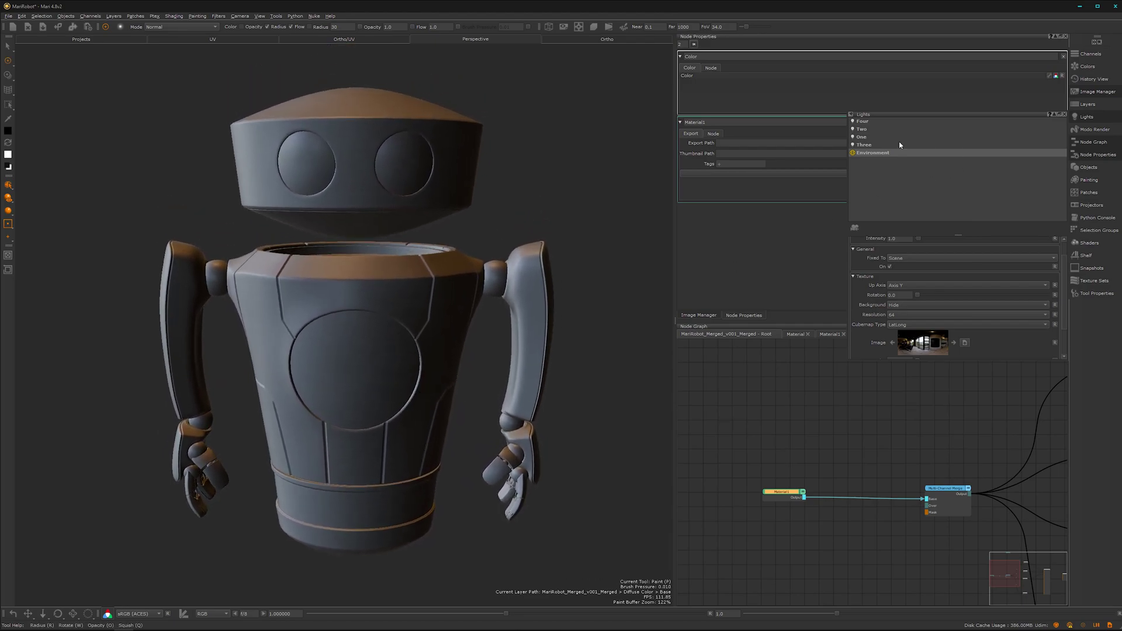
left_click(853, 153)
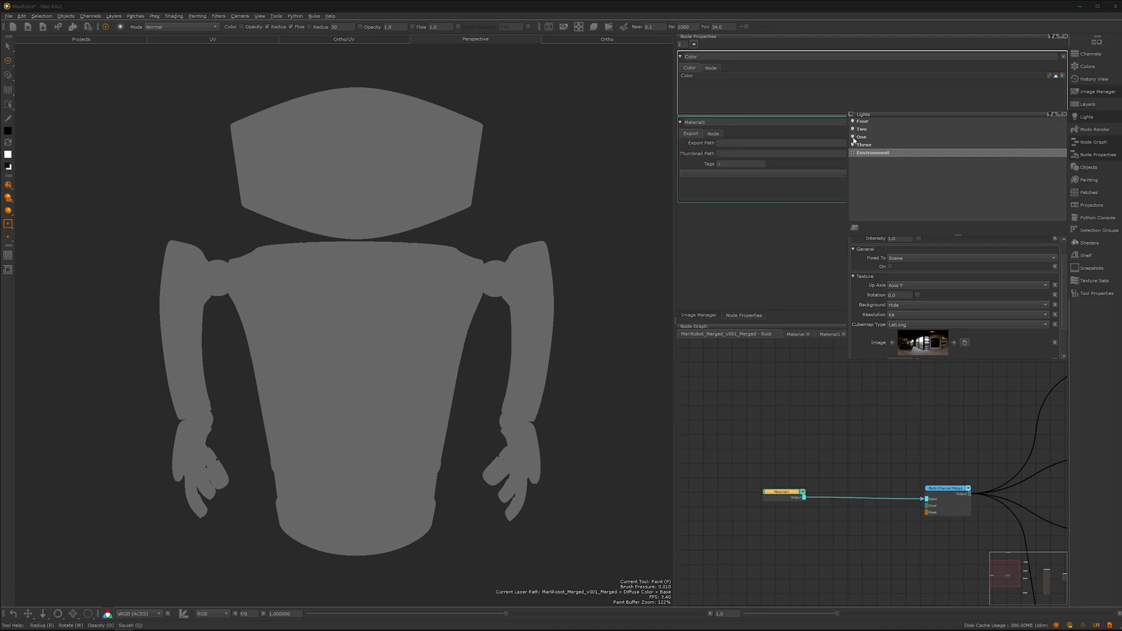
left_click(853, 144)
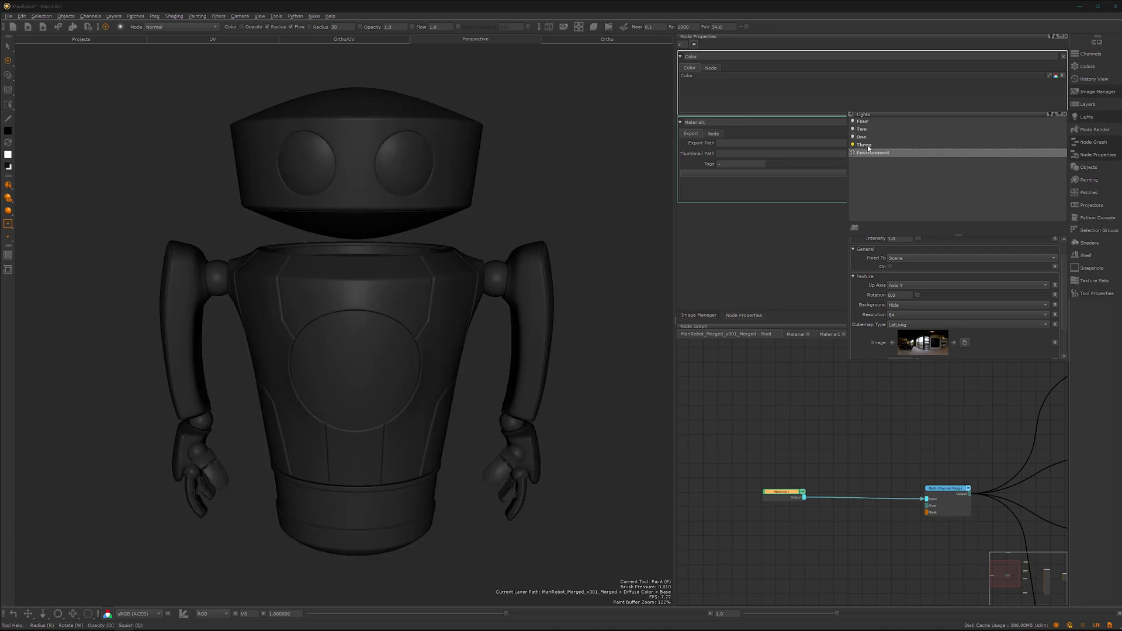
left_click(870, 146)
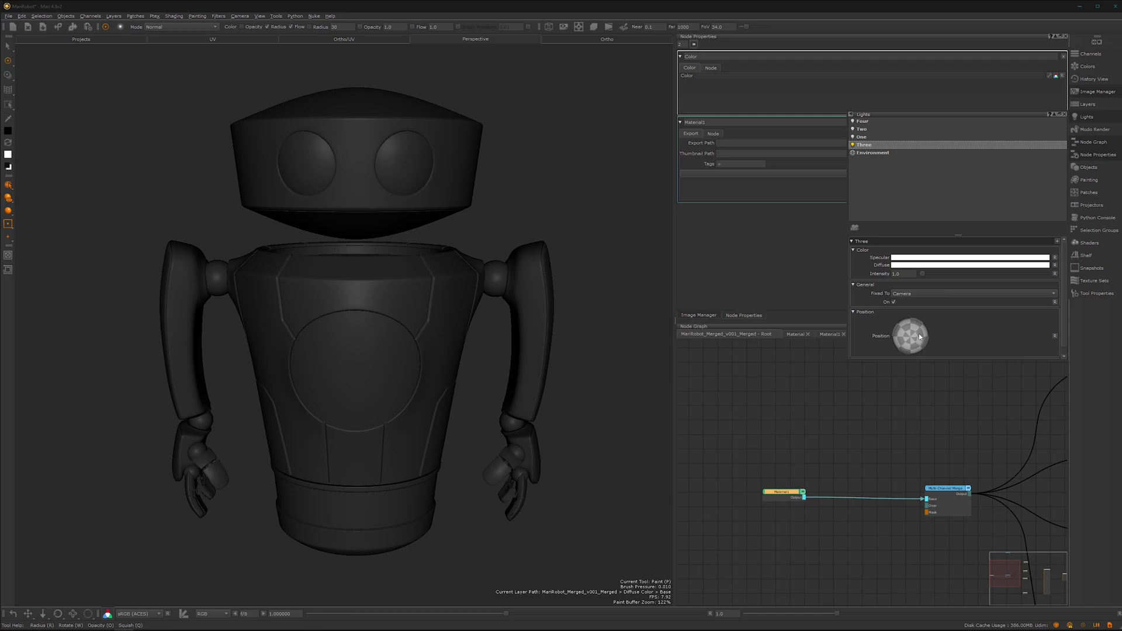
left_click_drag(920, 336, 926, 341)
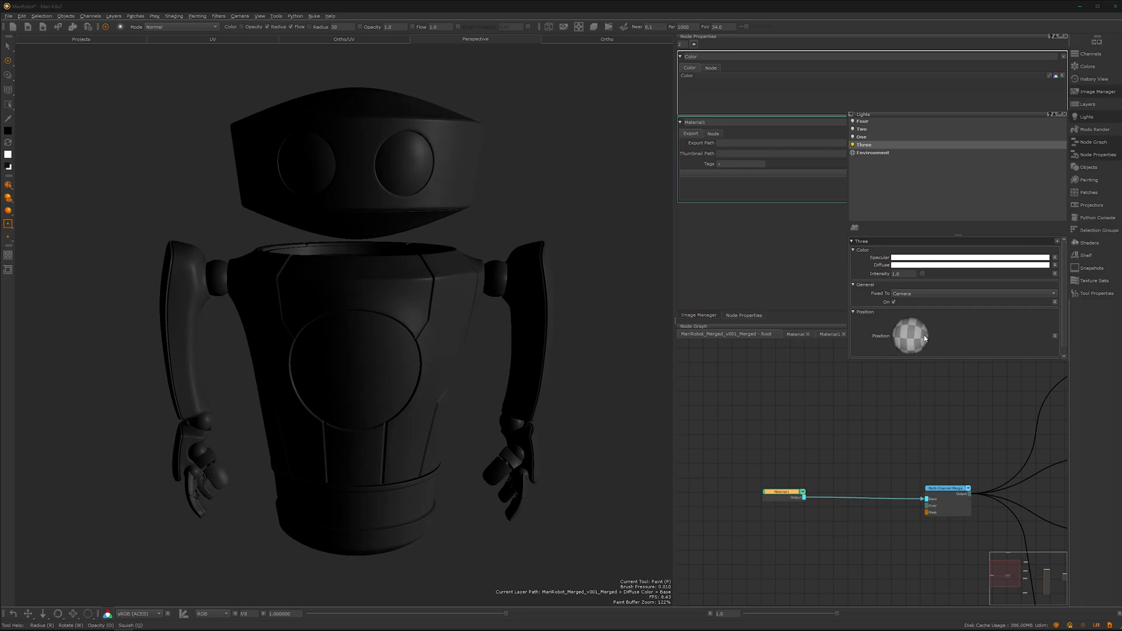
Step: Turn the Environment light back on and set light Three's intensity to 1.5
left_click(853, 153)
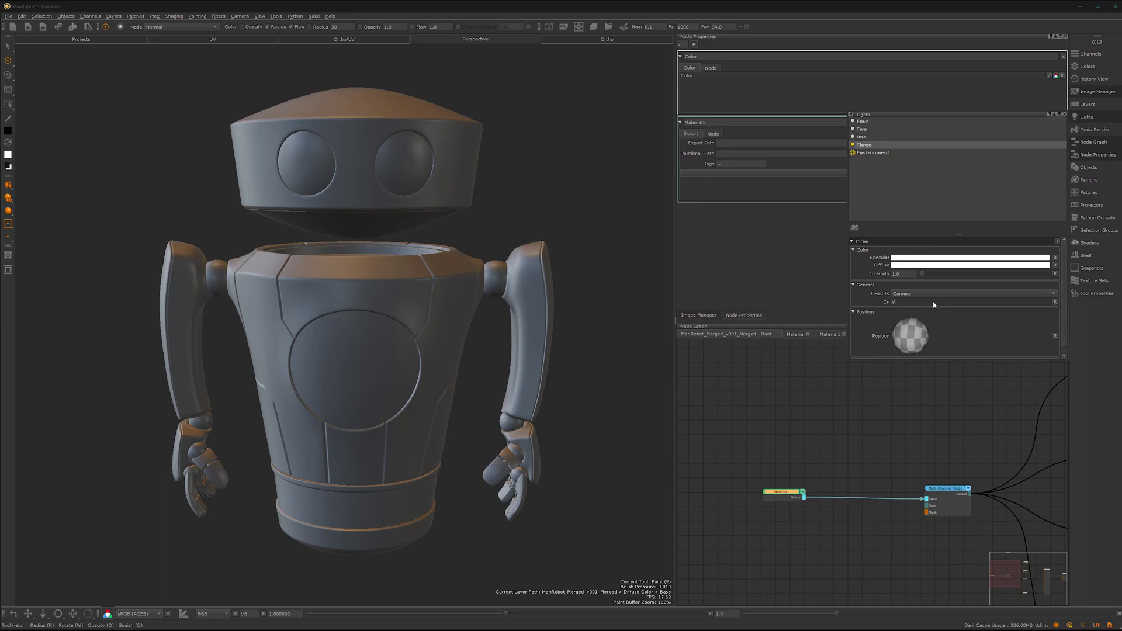
left_click_drag(400, 340, 349, 356, "alt")
scroll(374, 379, "up", 3)
middle_click_drag(374, 380, 404, 418, "alt")
left_click(884, 146)
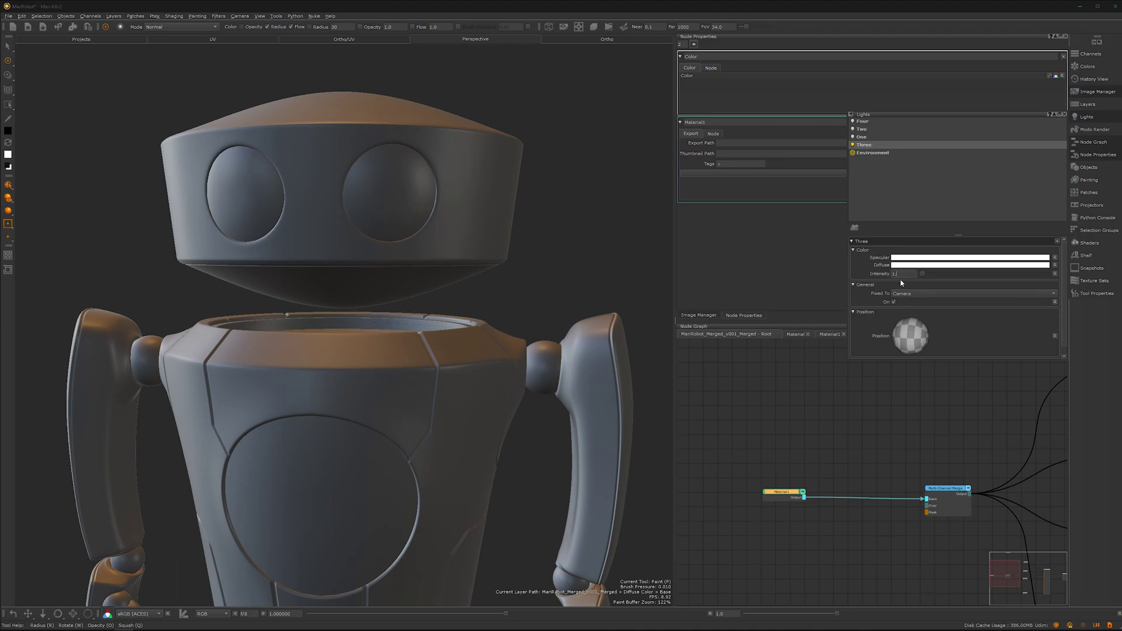
key("Return")
mouse_move(459, 419)
left_mouse_down("alt")
mouse_move(416, 288)
mouse_move(441, 356)
mouse_move(296, 391)
mouse_move(661, 398)
mouse_move(199, 381)
mouse_move(433, 382)
left_mouse_up("alt")
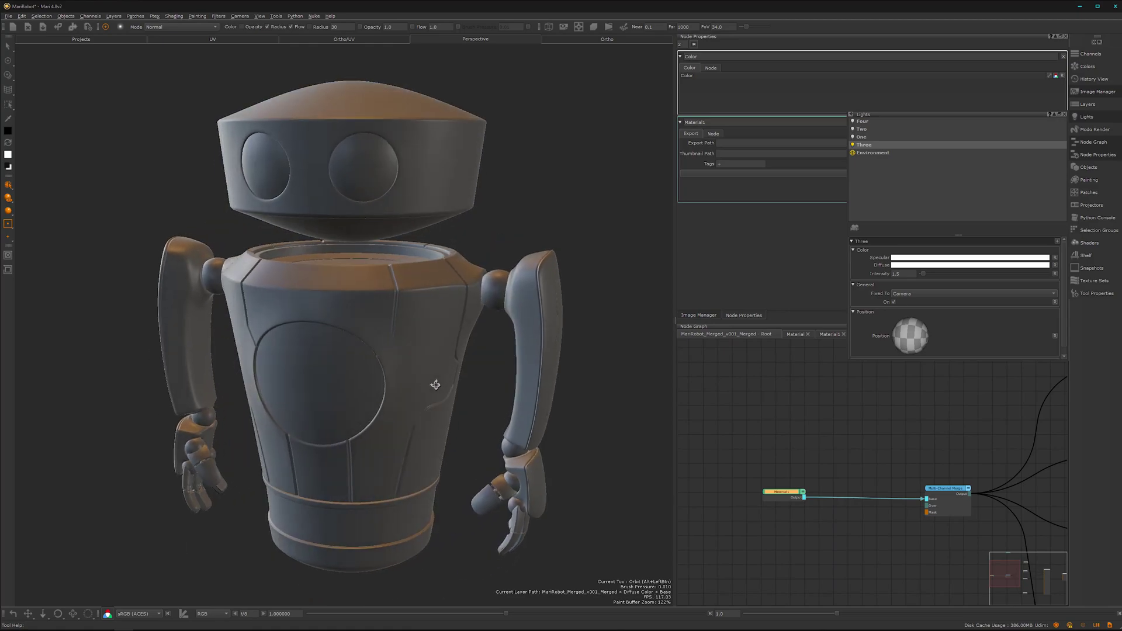
Step: Turn on light One, isolate it from the other lights and reposition it to shine on the robot from above and behind
left_click(861, 136)
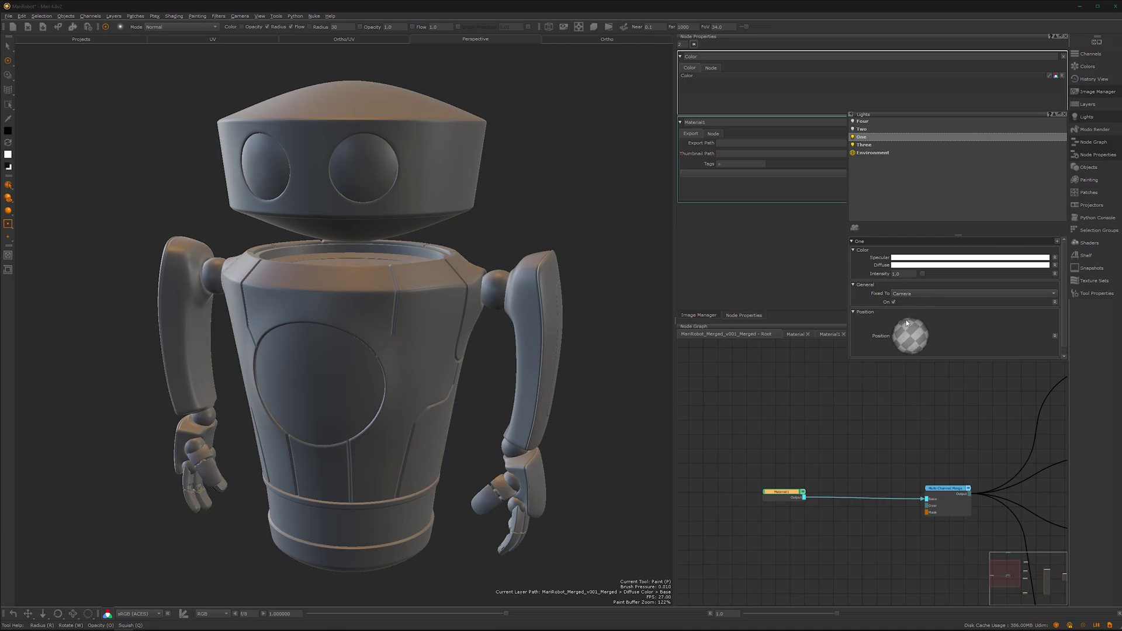
left_click_drag(376, 440, 390, 412, "alt")
left_click(854, 152)
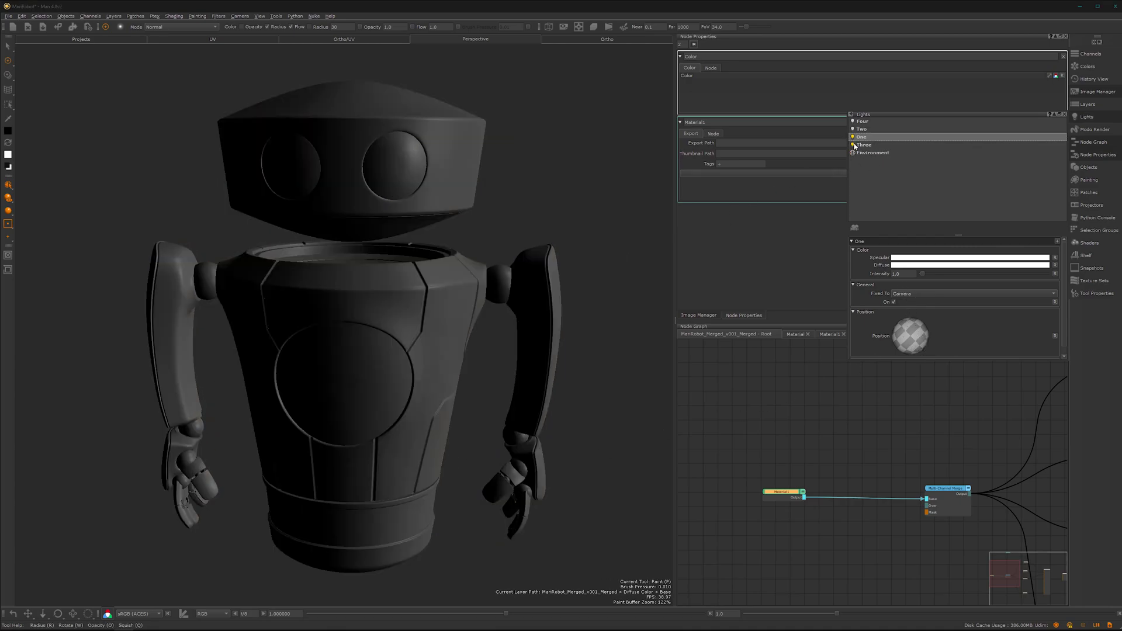
mouse_move(915, 343)
left_mouse_down()
mouse_move(904, 349)
mouse_move(935, 348)
mouse_move(916, 338)
left_mouse_up()
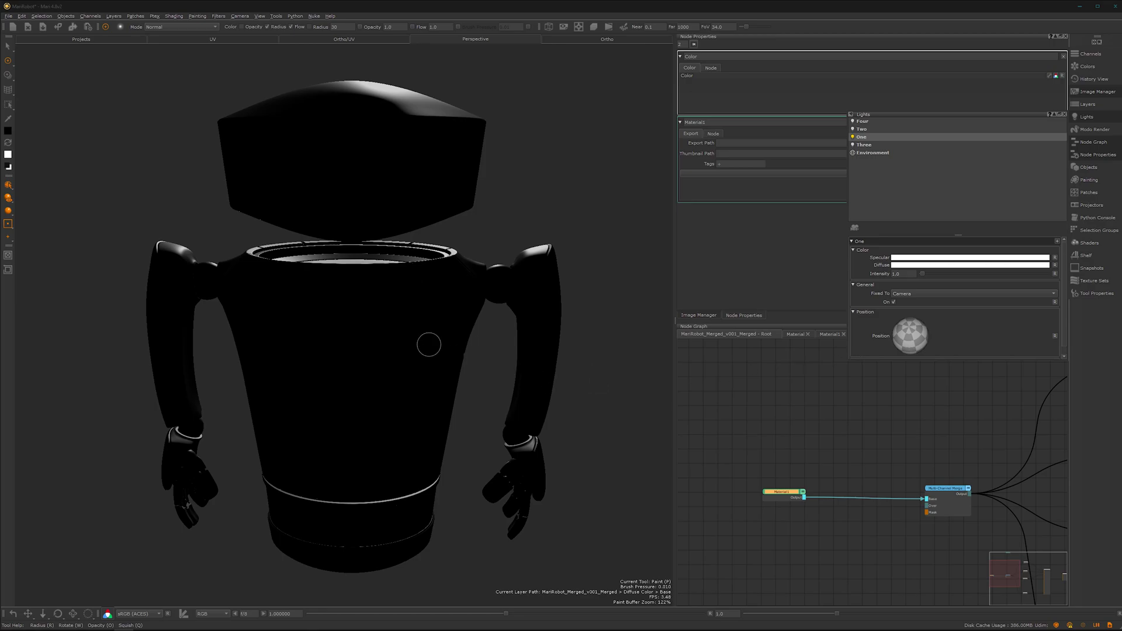
Step: Turn the Environment light and light Three back on alongside light One
mouse_move(434, 350)
left_mouse_down("alt")
mouse_move(292, 358)
mouse_move(468, 362)
left_mouse_up("alt")
left_click(853, 153)
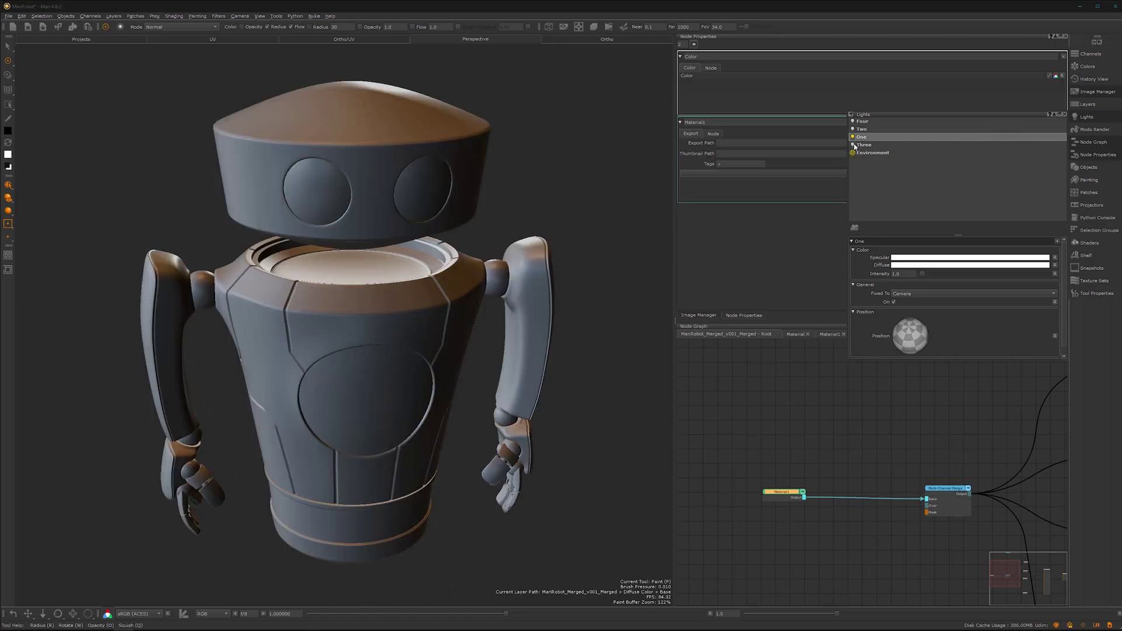
mouse_move(434, 383)
left_mouse_down("alt")
mouse_move(362, 378)
mouse_move(403, 351)
mouse_move(617, 356)
mouse_move(409, 354)
mouse_move(435, 357)
left_mouse_up("alt")
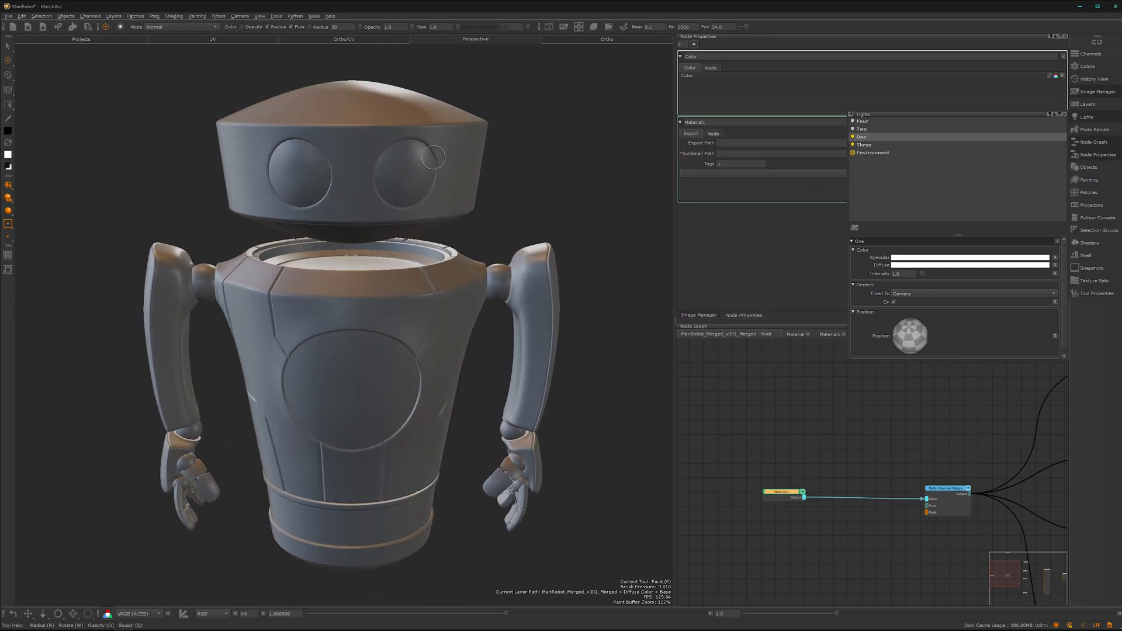
Step: Set light One's intensity to 0.6 and check the combined lighting on the robot from several angles
double_click(906, 273)
mouse_move(405, 364)
left_mouse_down("alt")
mouse_move(253, 368)
mouse_move(451, 365)
left_mouse_up("alt")
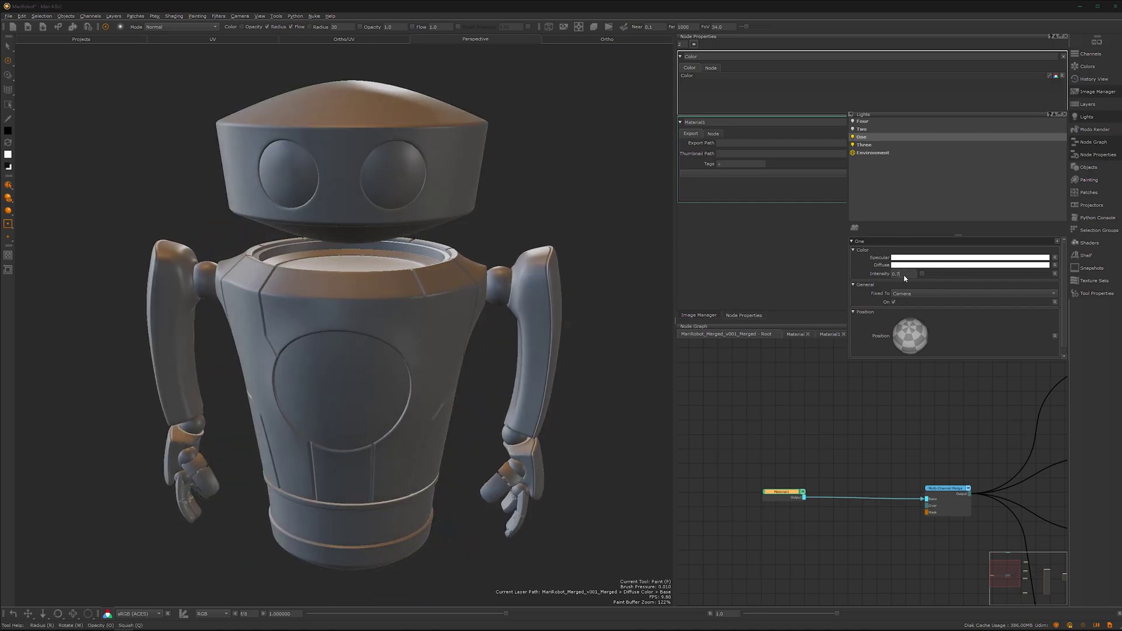
type("6")
mouse_move(351, 405)
left_mouse_down("alt")
mouse_move(598, 426)
mouse_move(729, 399)
mouse_move(536, 396)
mouse_move(401, 368)
mouse_move(413, 375)
mouse_move(399, 399)
left_mouse_up("alt")
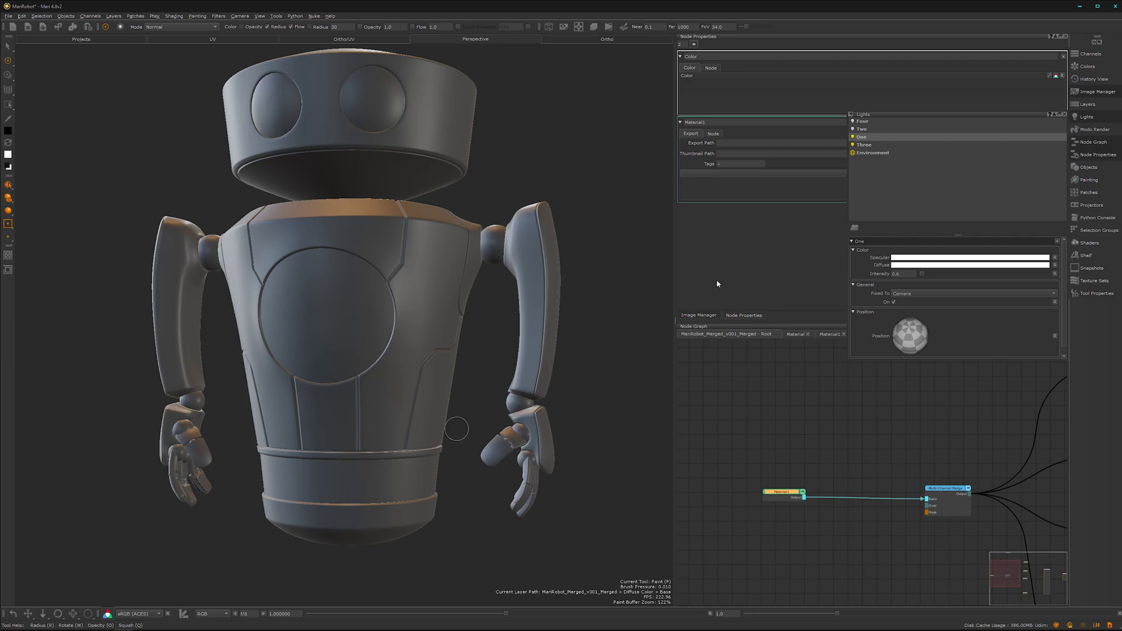
mouse_move(405, 369)
left_mouse_down("alt")
mouse_move(402, 409)
mouse_move(404, 351)
mouse_move(417, 400)
left_mouse_up("alt")
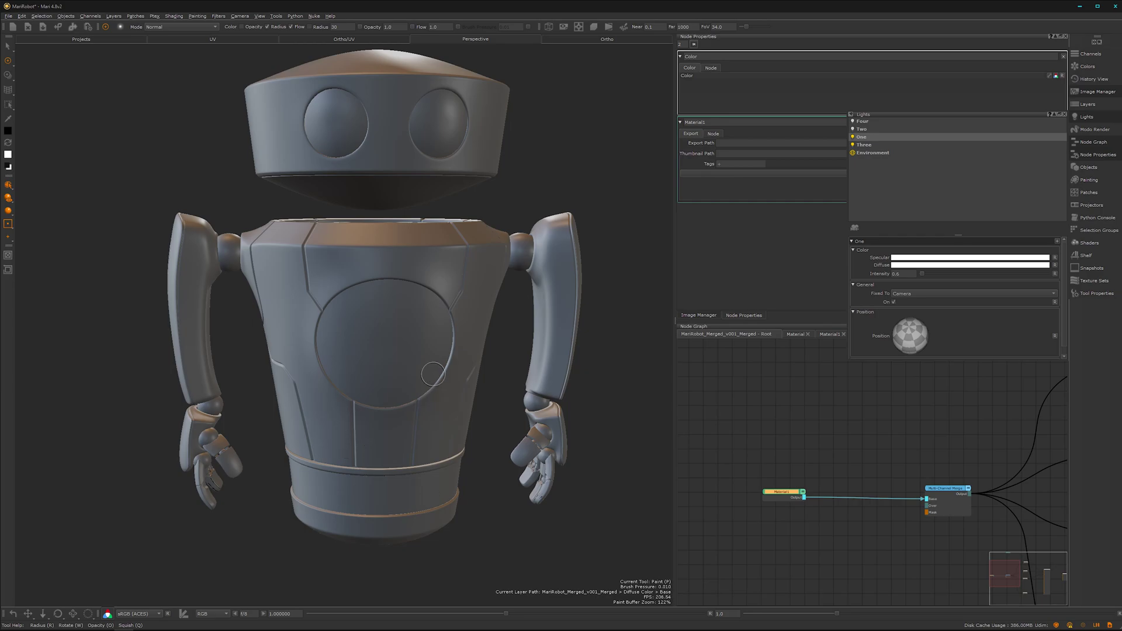
mouse_move(421, 366)
left_mouse_down("alt")
mouse_move(409, 400)
mouse_move(358, 388)
mouse_move(411, 383)
left_mouse_up("alt")
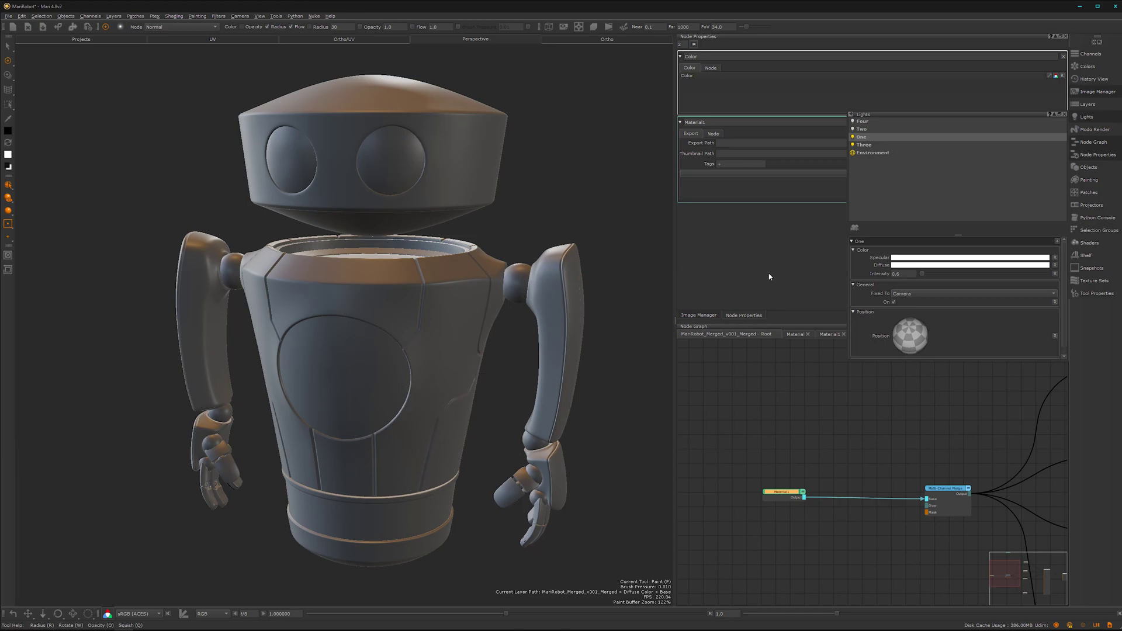
mouse_move(412, 344)
left_mouse_down("alt")
mouse_move(421, 348)
mouse_move(380, 400)
mouse_move(250, 396)
mouse_move(441, 396)
mouse_move(450, 409)
mouse_move(428, 430)
mouse_move(432, 421)
left_mouse_up("alt")
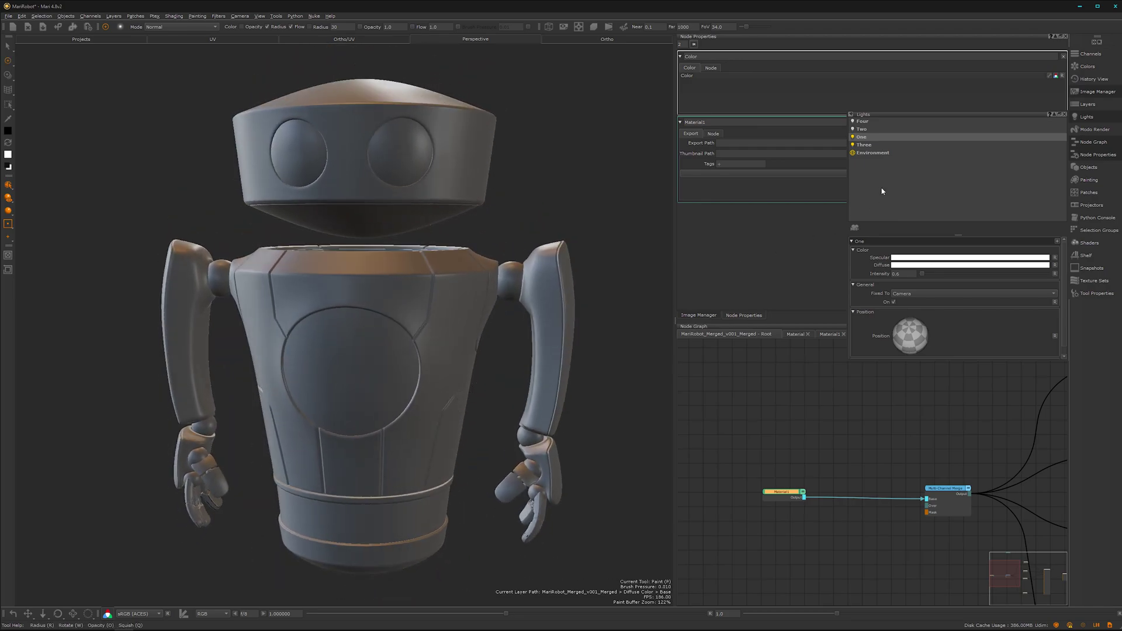
Step: Raise the Environment light's intensity to 1.2 and inspect the robot's lighting from the side and front
left_click(872, 153)
left_click(899, 259)
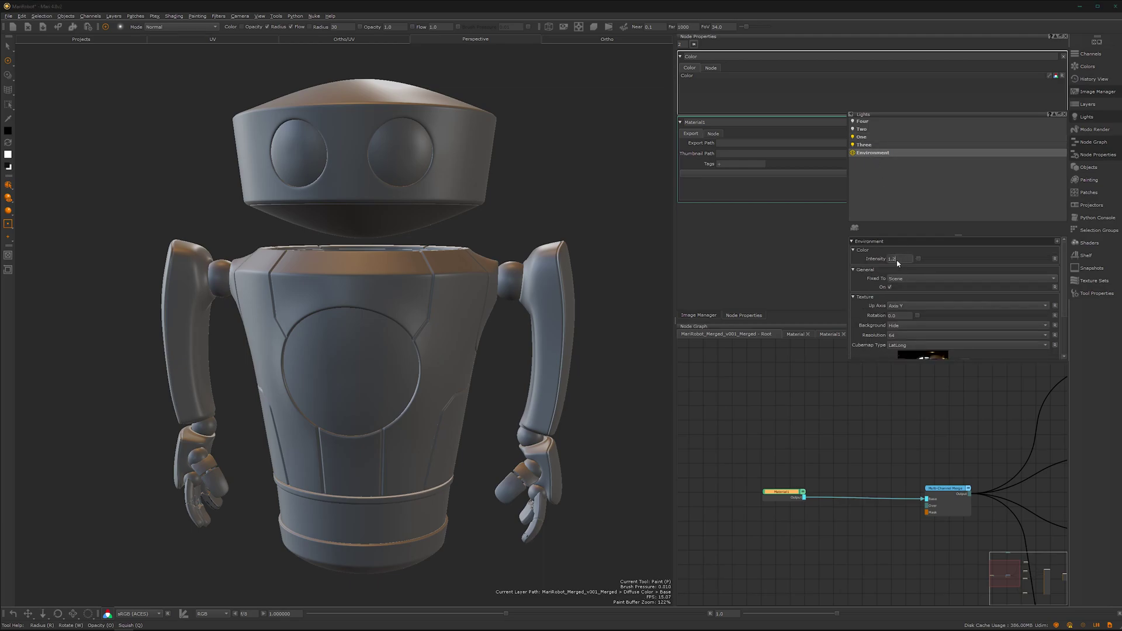
key("Return")
mouse_move(408, 366)
middle_mouse_down()
mouse_move(539, 376)
mouse_move(553, 363)
mouse_move(489, 357)
mouse_move(470, 376)
middle_mouse_up()
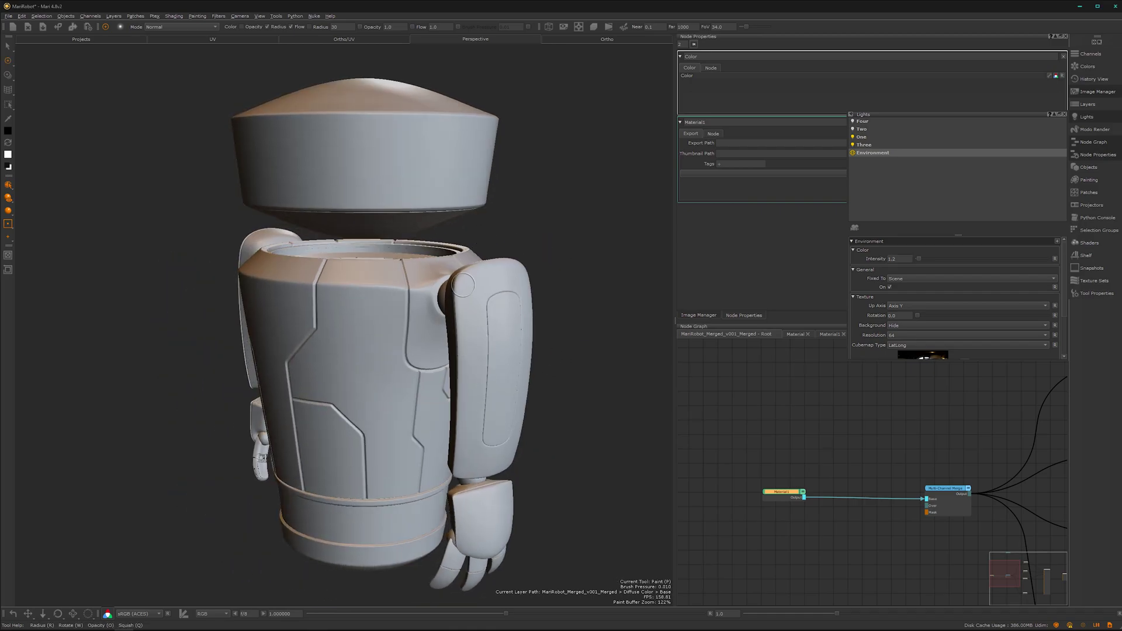
mouse_move(462, 284)
left_mouse_down("alt")
mouse_move(516, 371)
mouse_move(440, 381)
mouse_move(321, 368)
mouse_move(358, 378)
mouse_move(438, 370)
left_mouse_up("alt")
left_click_drag(504, 347, 542, 342, "alt")
left_click_drag(476, 377, 379, 377, "alt")
Step: Rotate the Environment light's HDRI texture slightly and close the Lights palette
left_click_drag(918, 316, 929, 316)
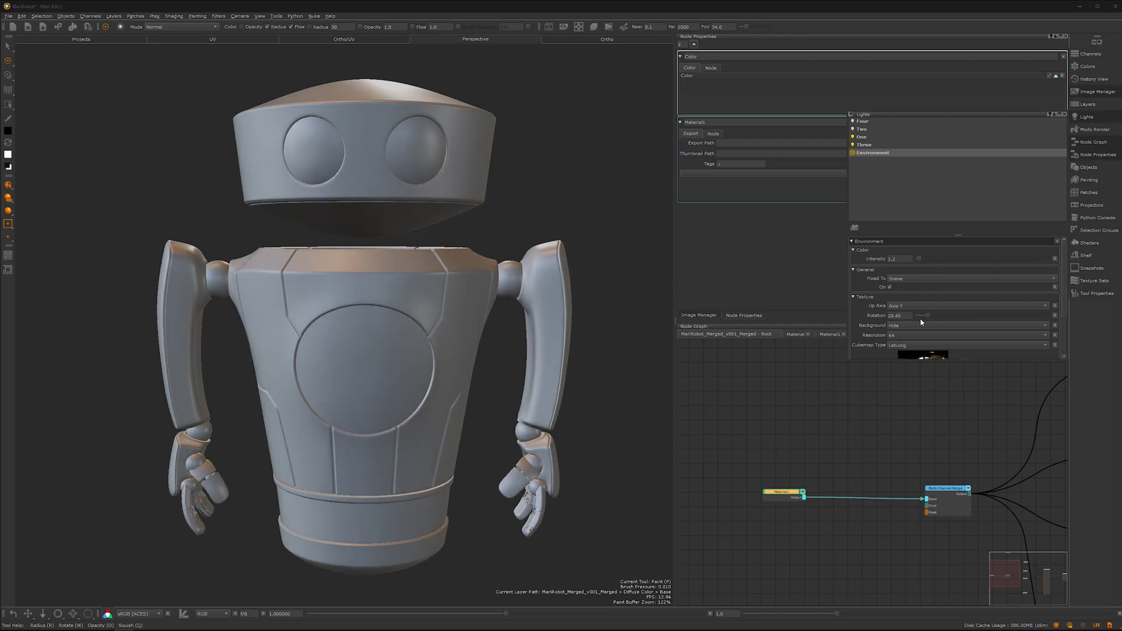
mouse_move(395, 366)
left_mouse_down("alt")
mouse_move(275, 358)
mouse_move(530, 359)
mouse_move(497, 367)
mouse_move(471, 406)
mouse_move(442, 402)
left_mouse_up("alt")
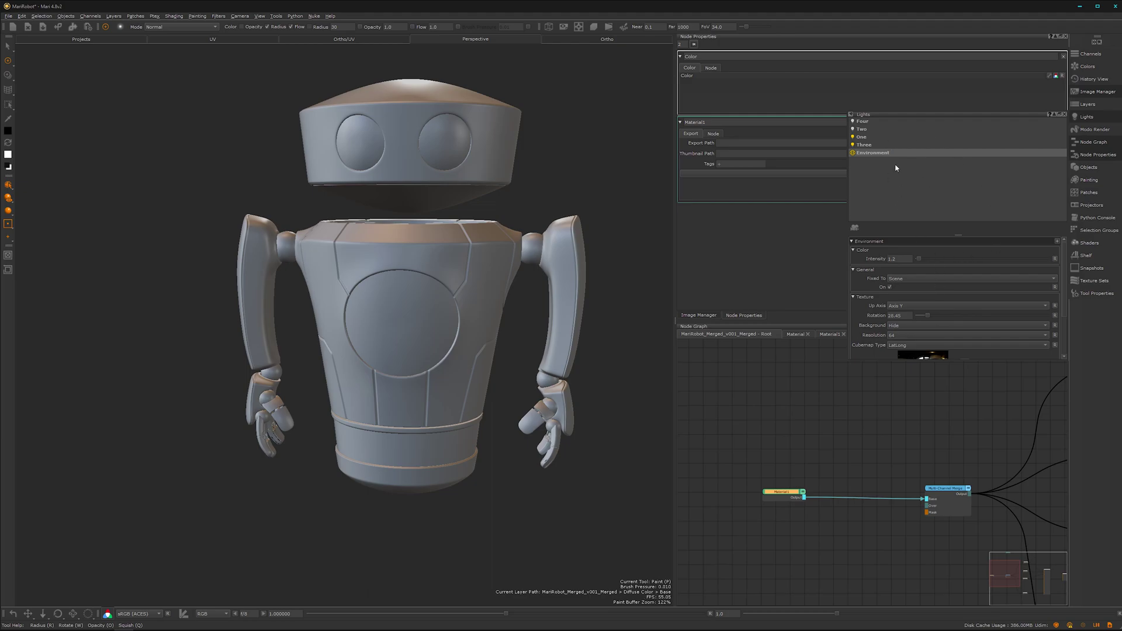
left_click(1065, 115)
mouse_move(510, 332)
middle_mouse_down("alt")
mouse_move(426, 371)
mouse_move(430, 388)
mouse_move(416, 339)
middle_mouse_up("alt")
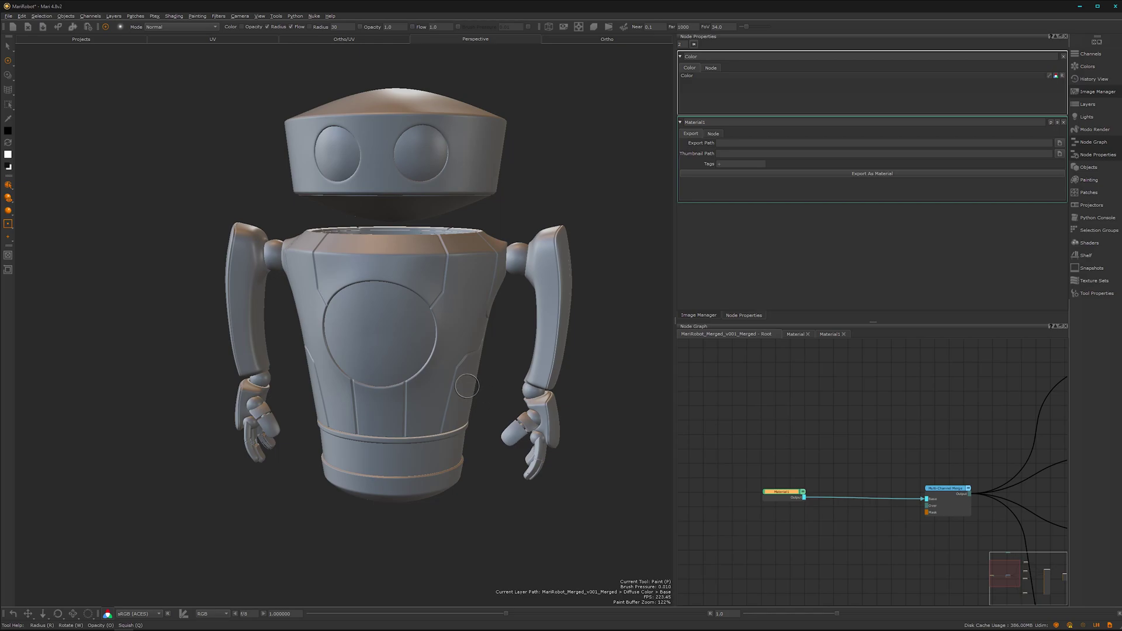